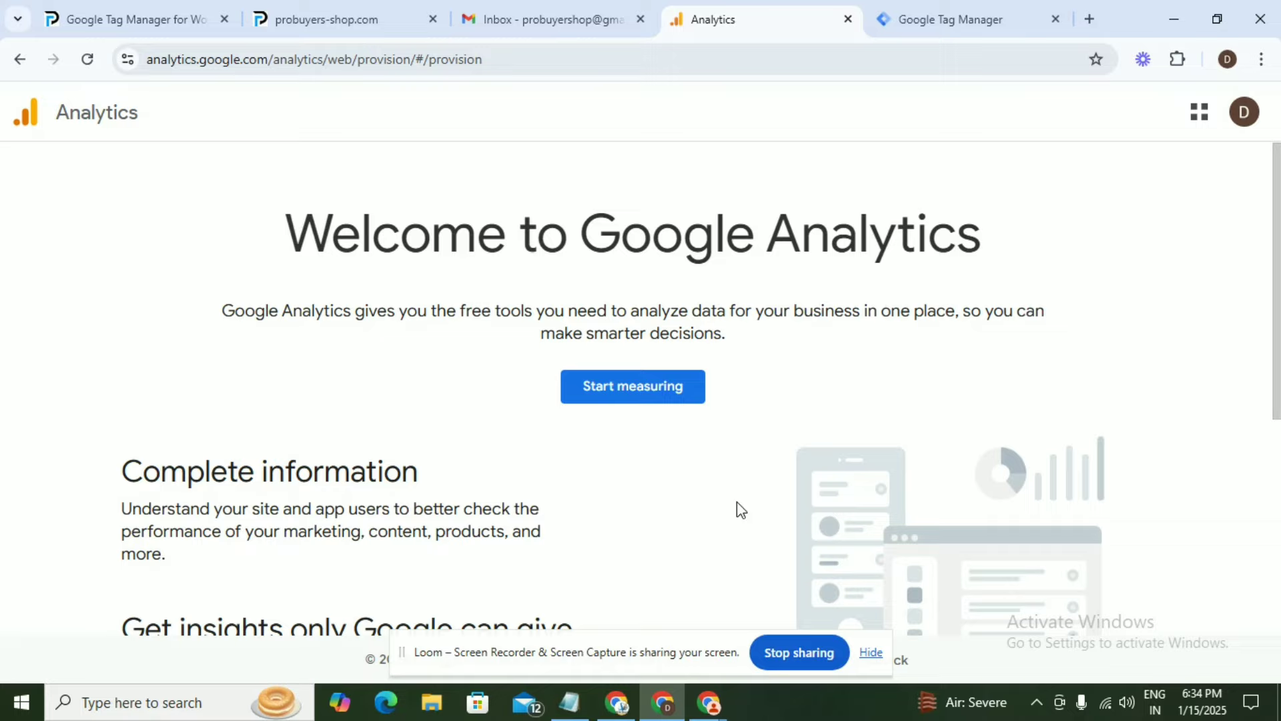
Start setting up a new Analytics account and open the account name for entry
left_click(623, 402)
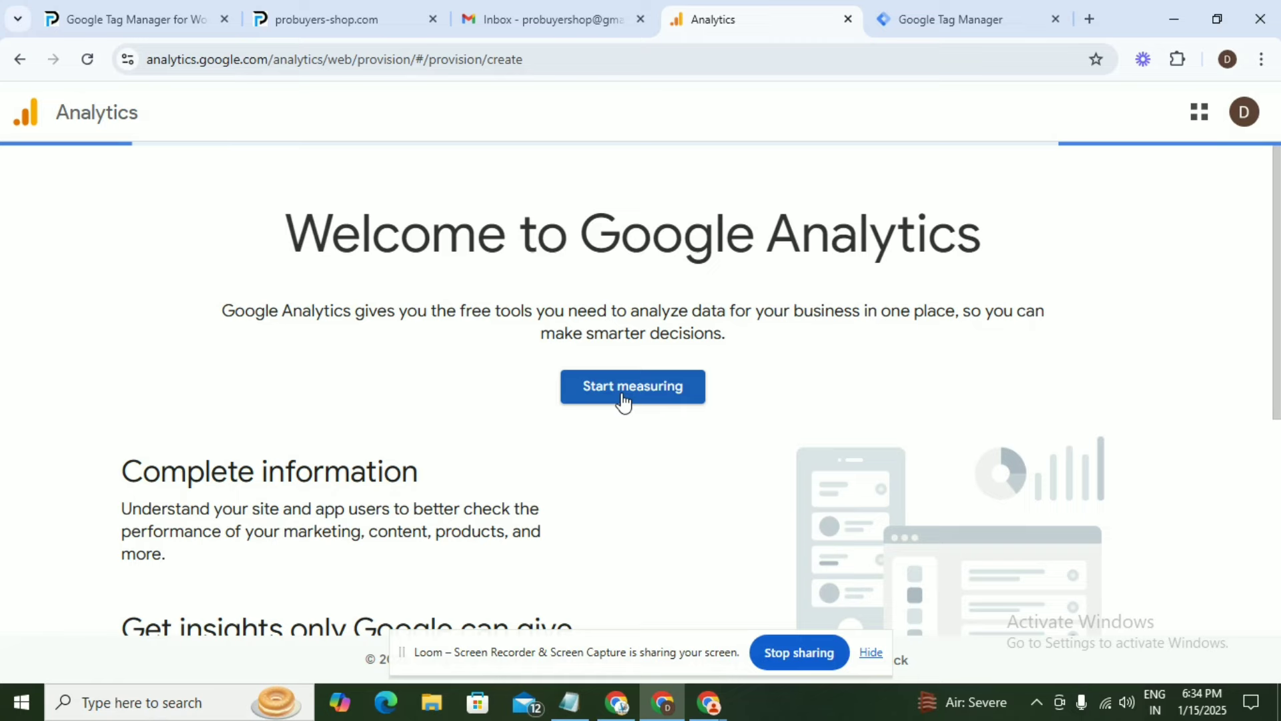
left_click(624, 392)
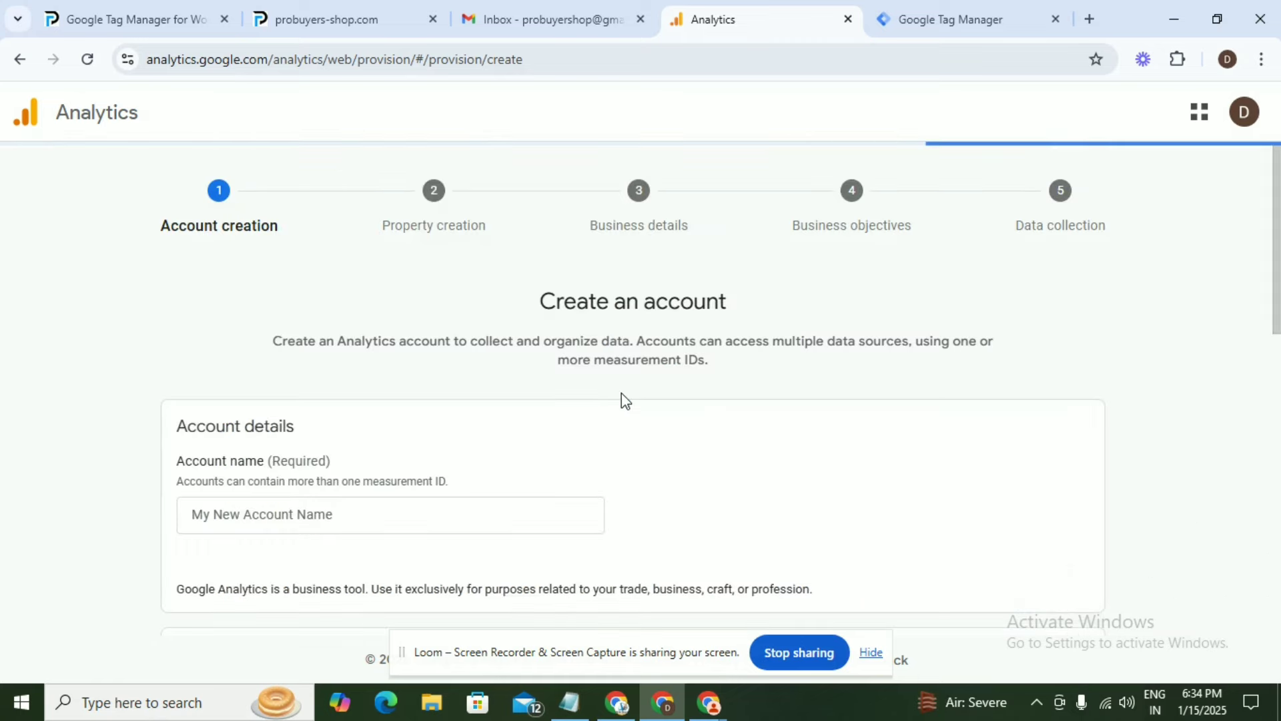
scroll(622, 394, "down", 3)
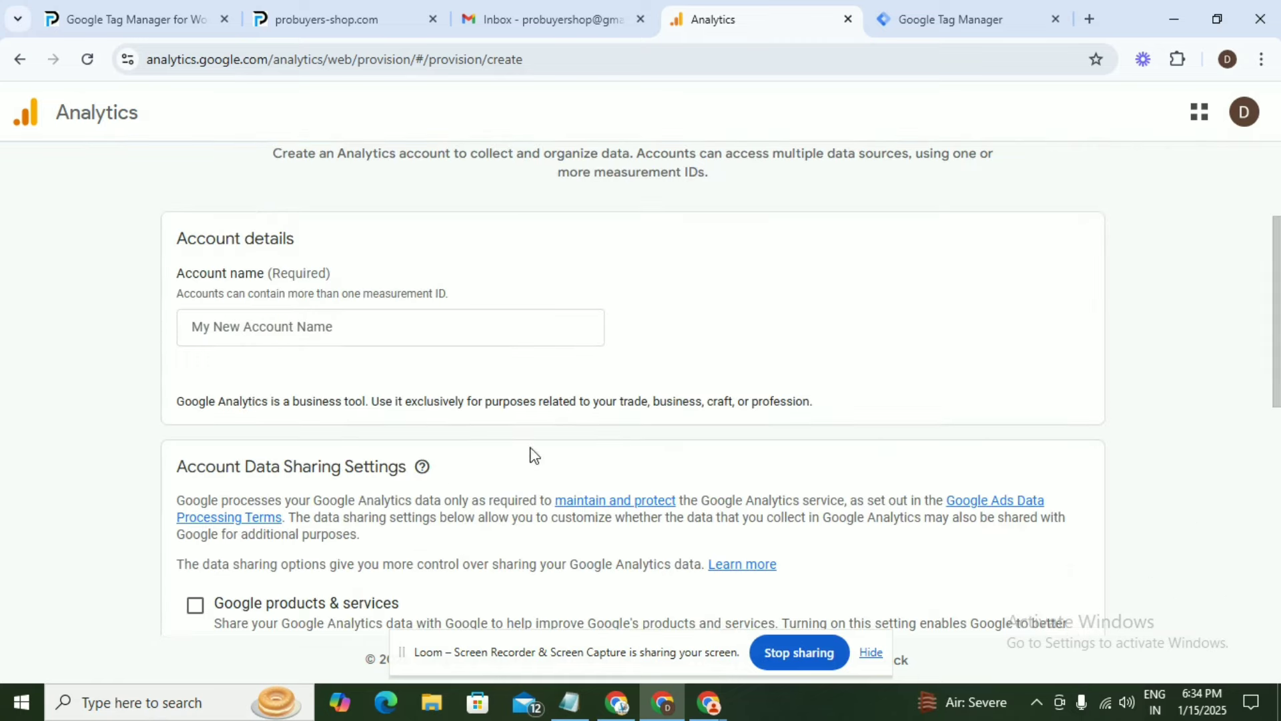
left_click(194, 329)
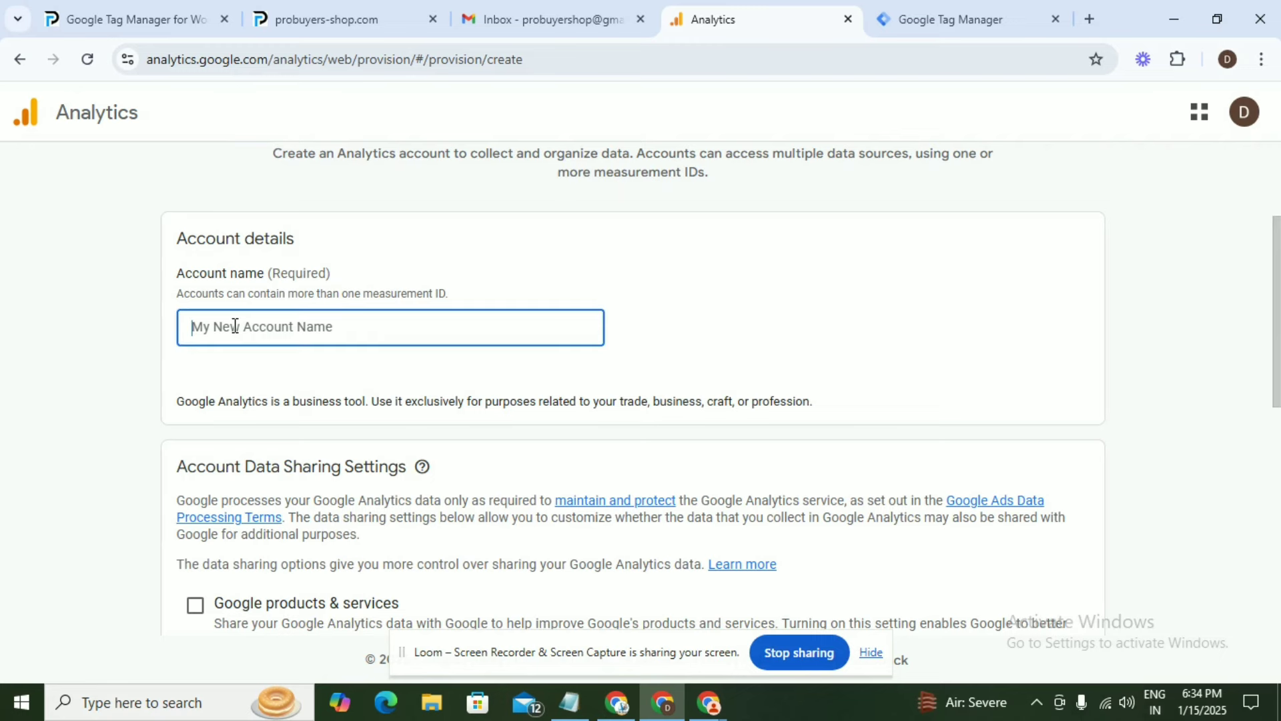
Enable data sharing for Google products & services and continue to property creation
scroll(198, 331, "down", 4)
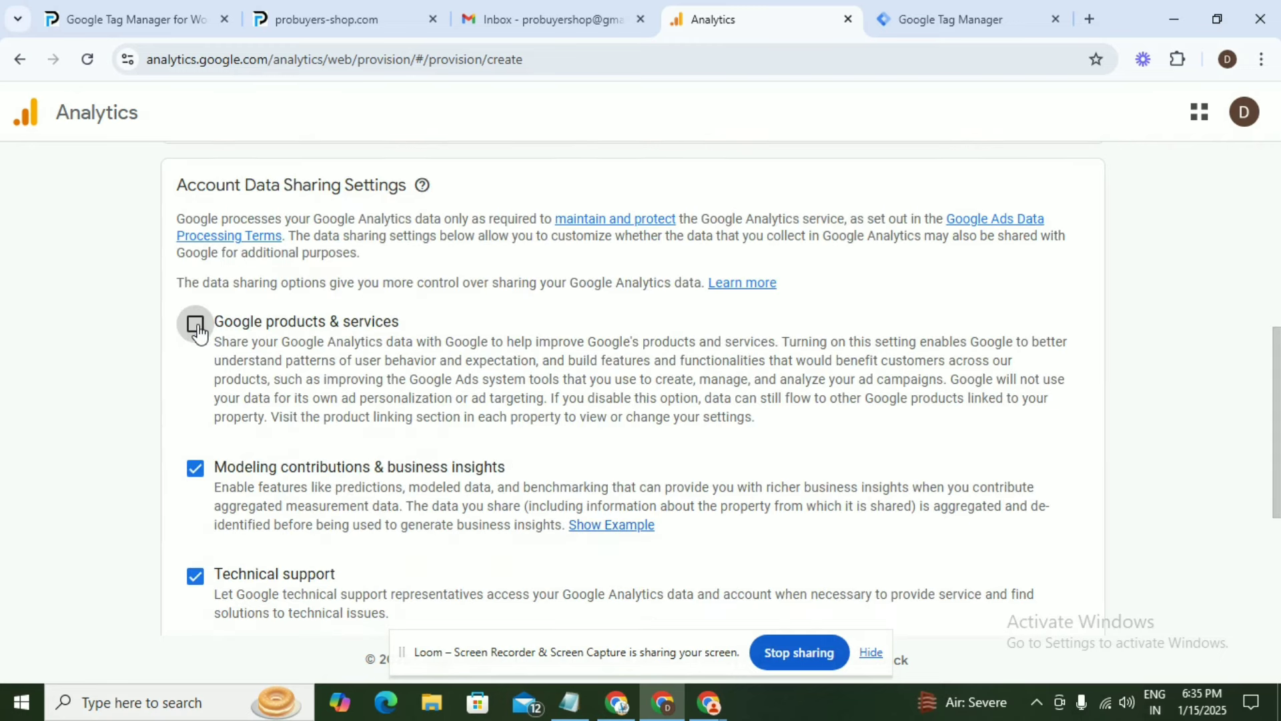
left_click(196, 325)
left_click(196, 325)
left_click(195, 327)
scroll(247, 371, "down", 3)
scroll(248, 378, "down", 2)
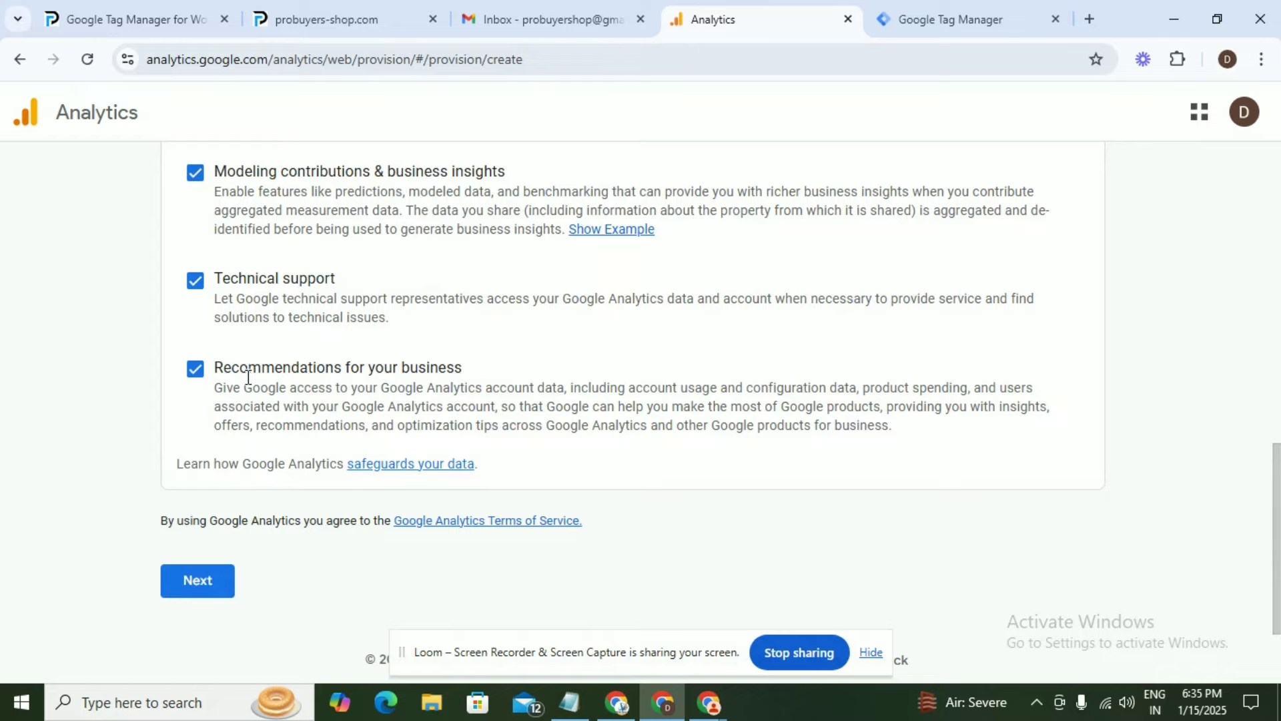
left_click(201, 582)
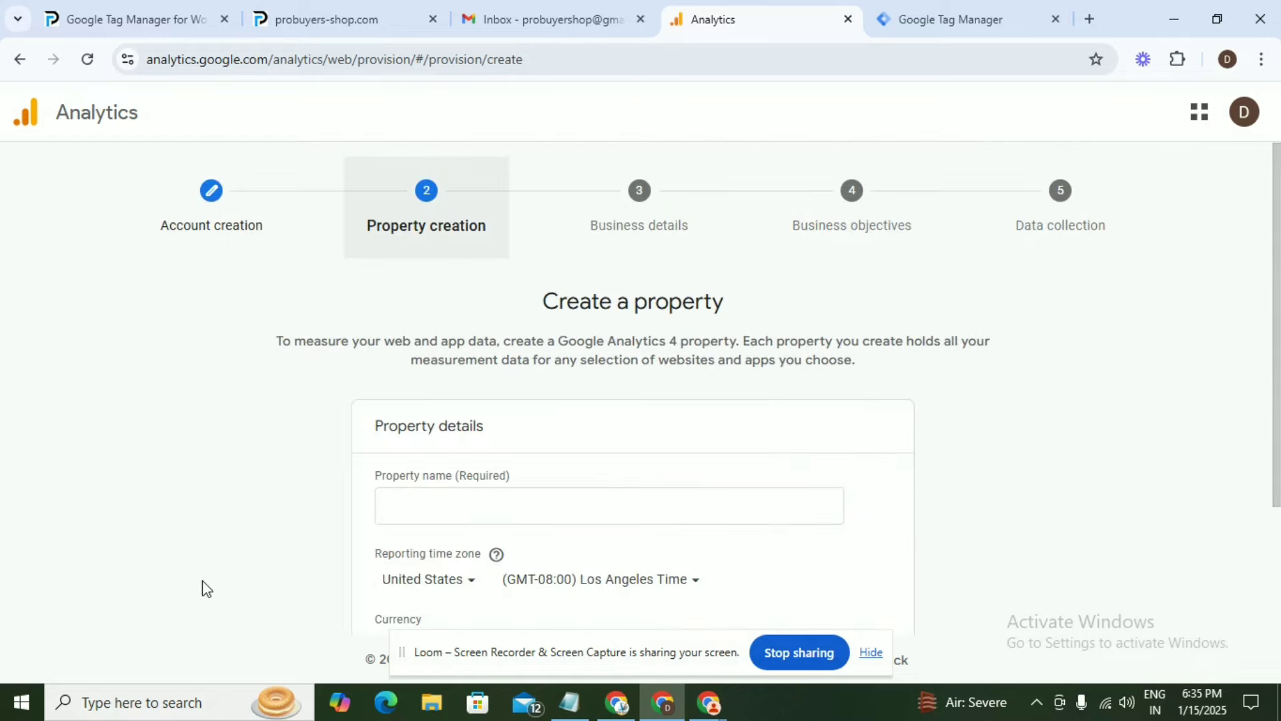
Name the new property Pro Buyers Shop
scroll(315, 552, "down", 3)
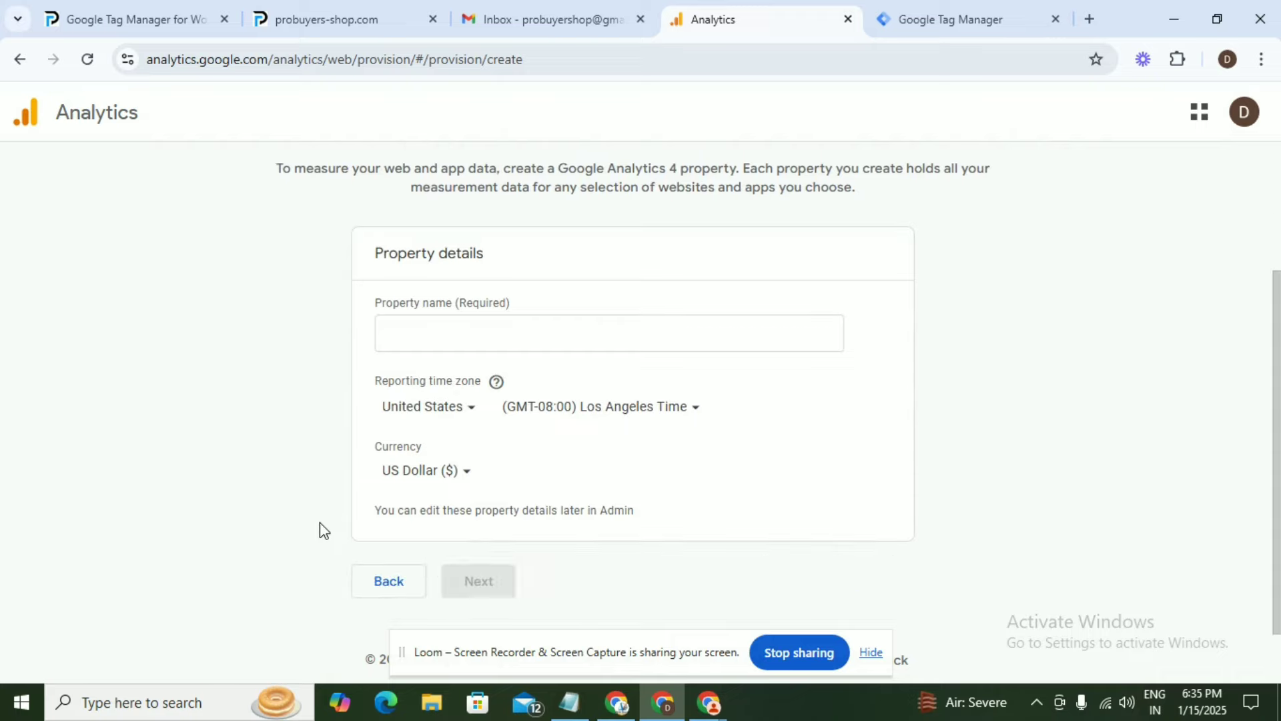
left_click(433, 331)
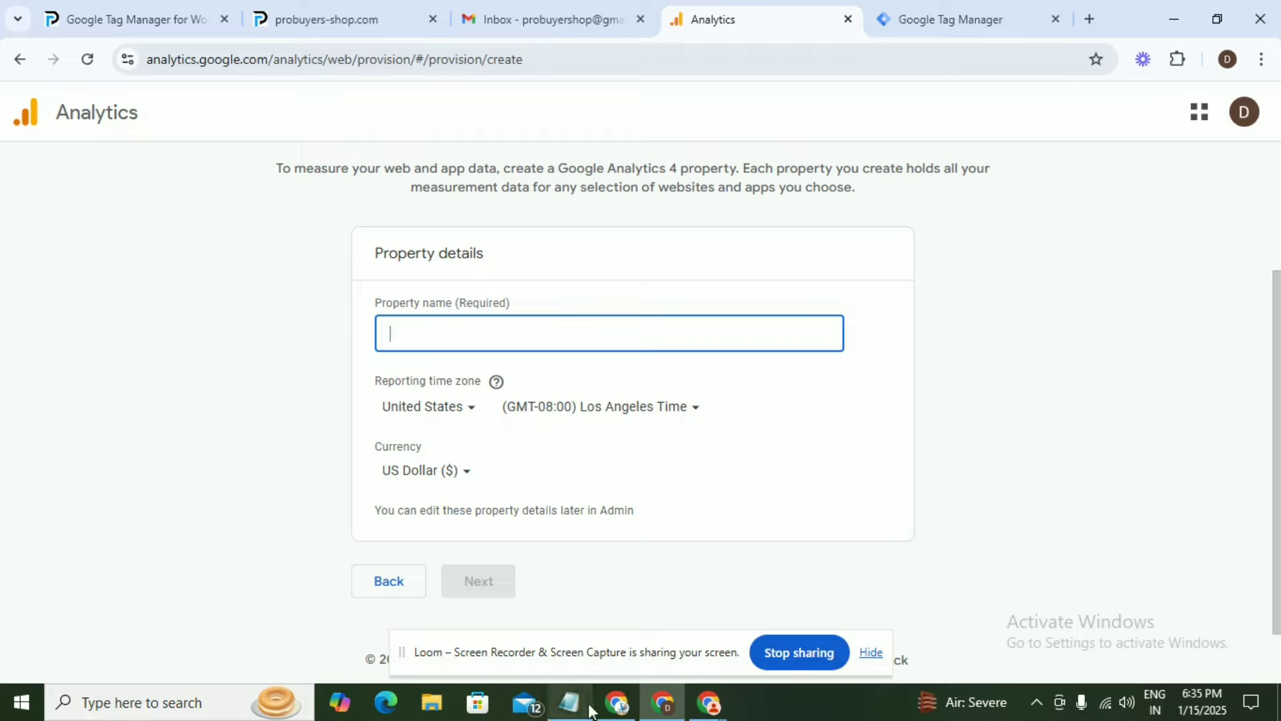
type("Pro Buyers Shop")
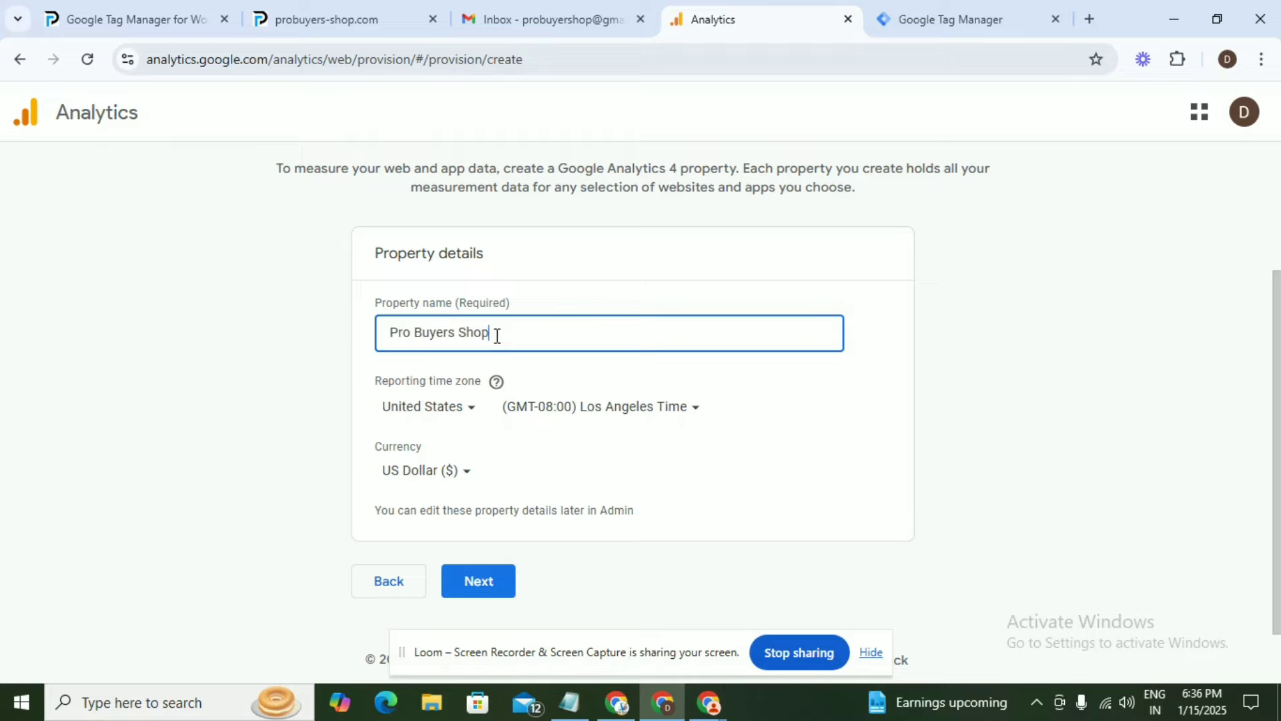
Check the reporting country, time zone and currency choices for the property
left_click(471, 409)
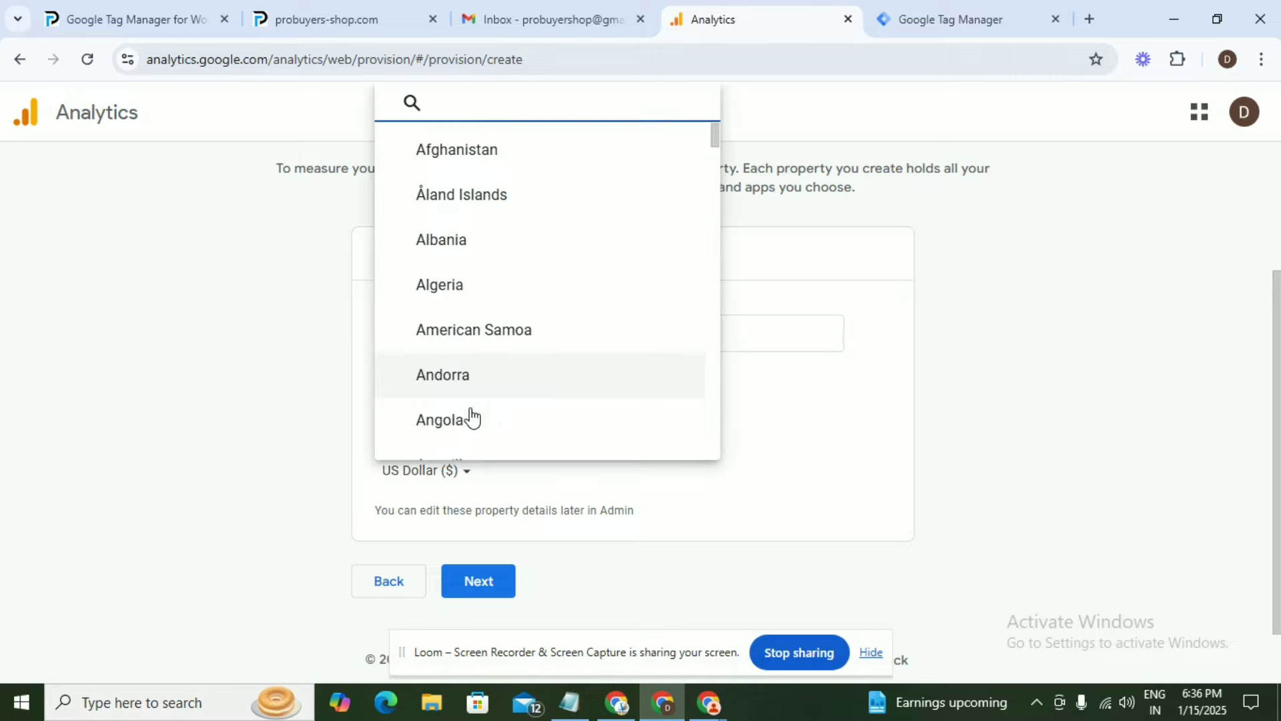
scroll(598, 387, "down", 5)
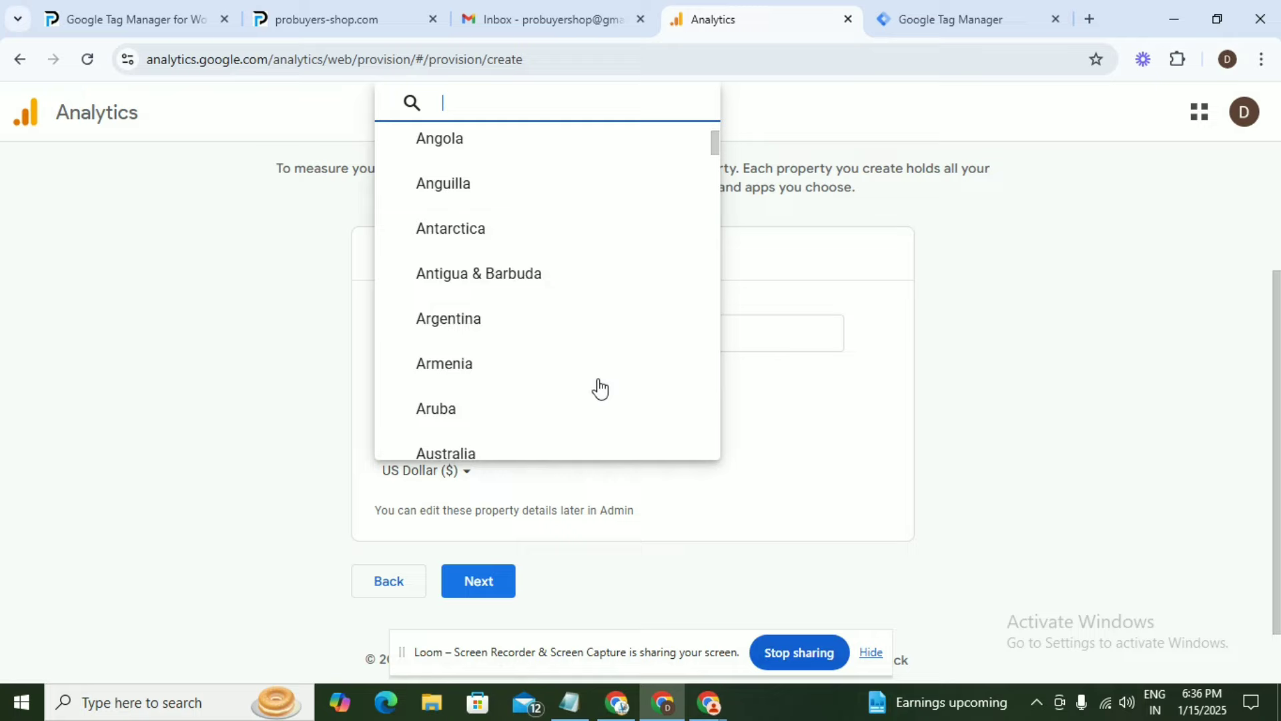
left_click(877, 221)
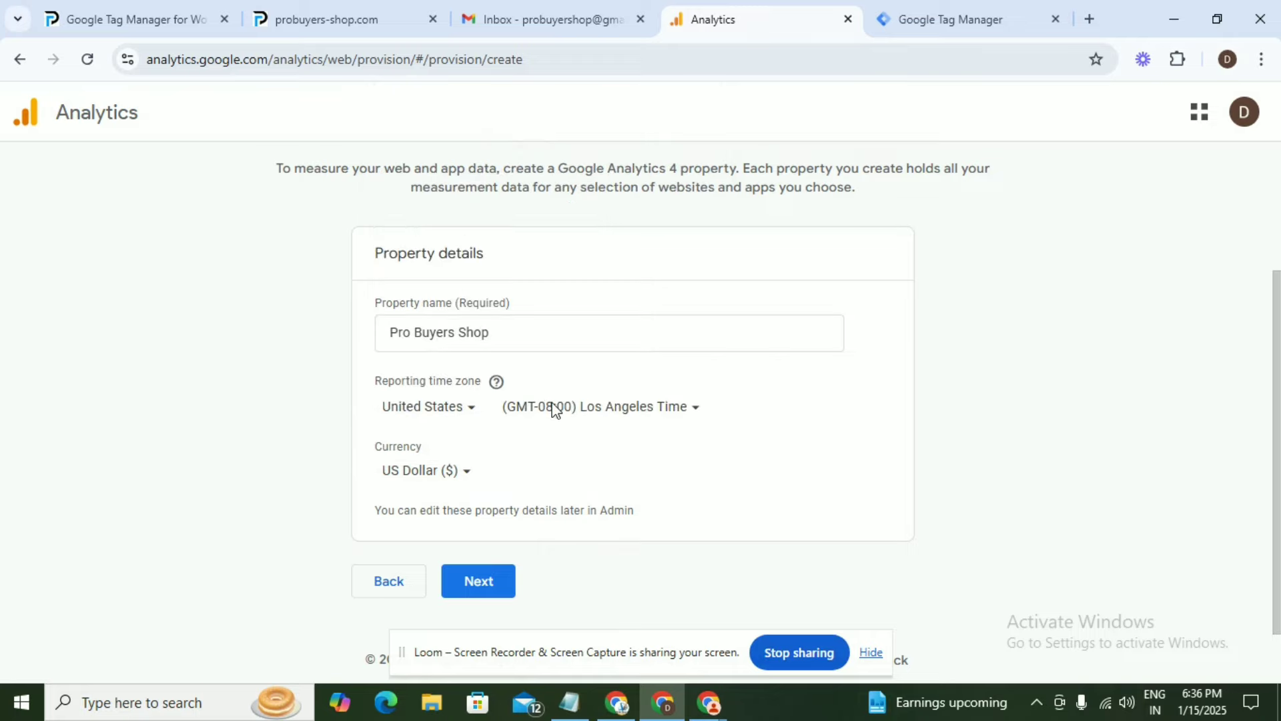
left_click(697, 414)
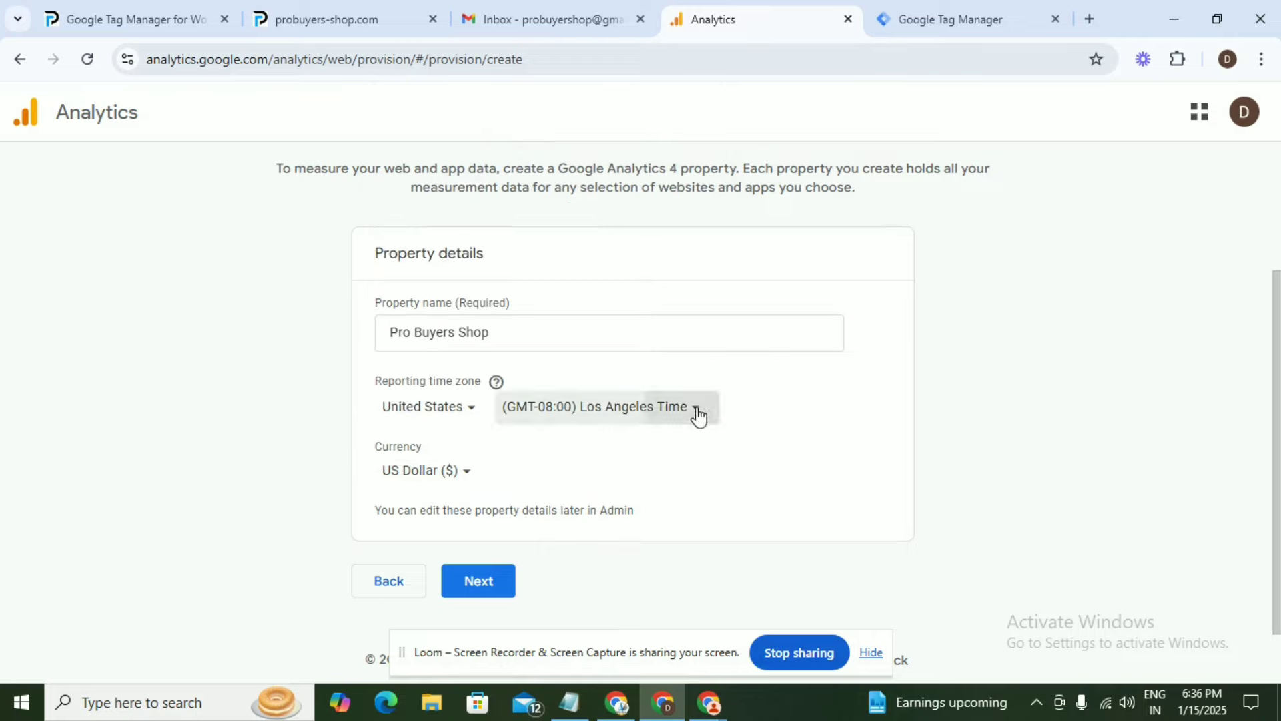
left_click(933, 229)
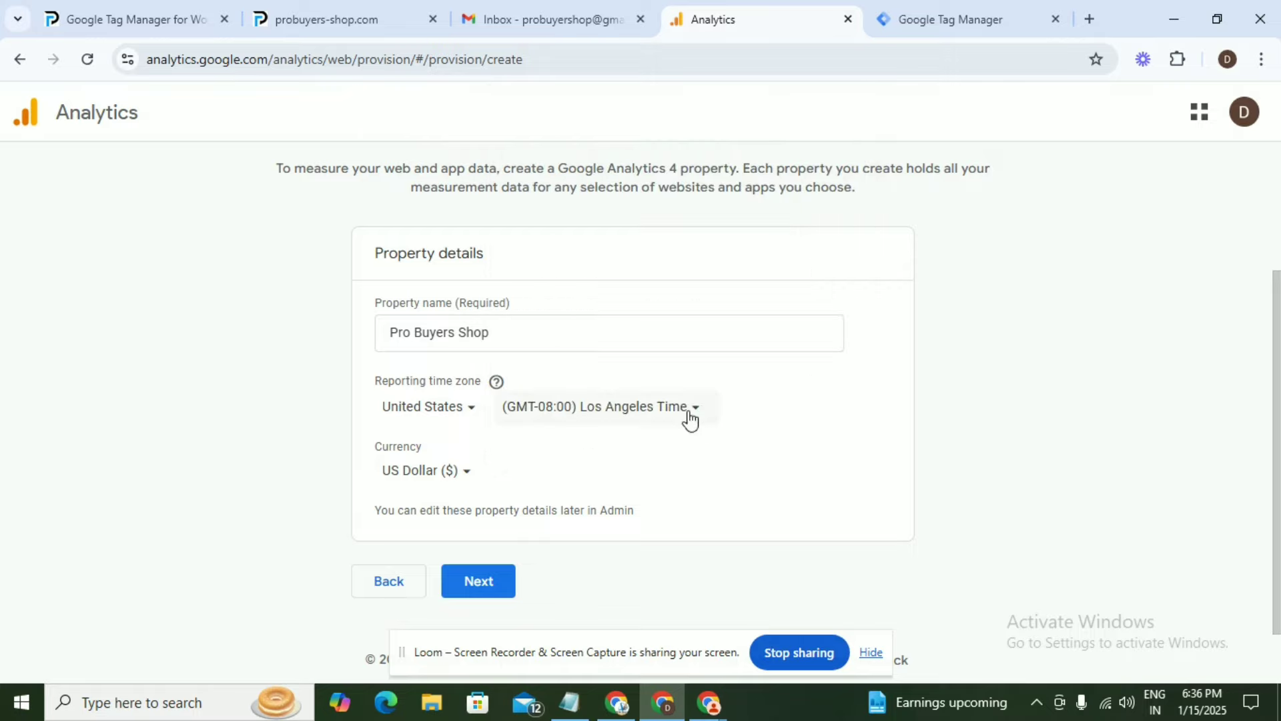
left_click(467, 480)
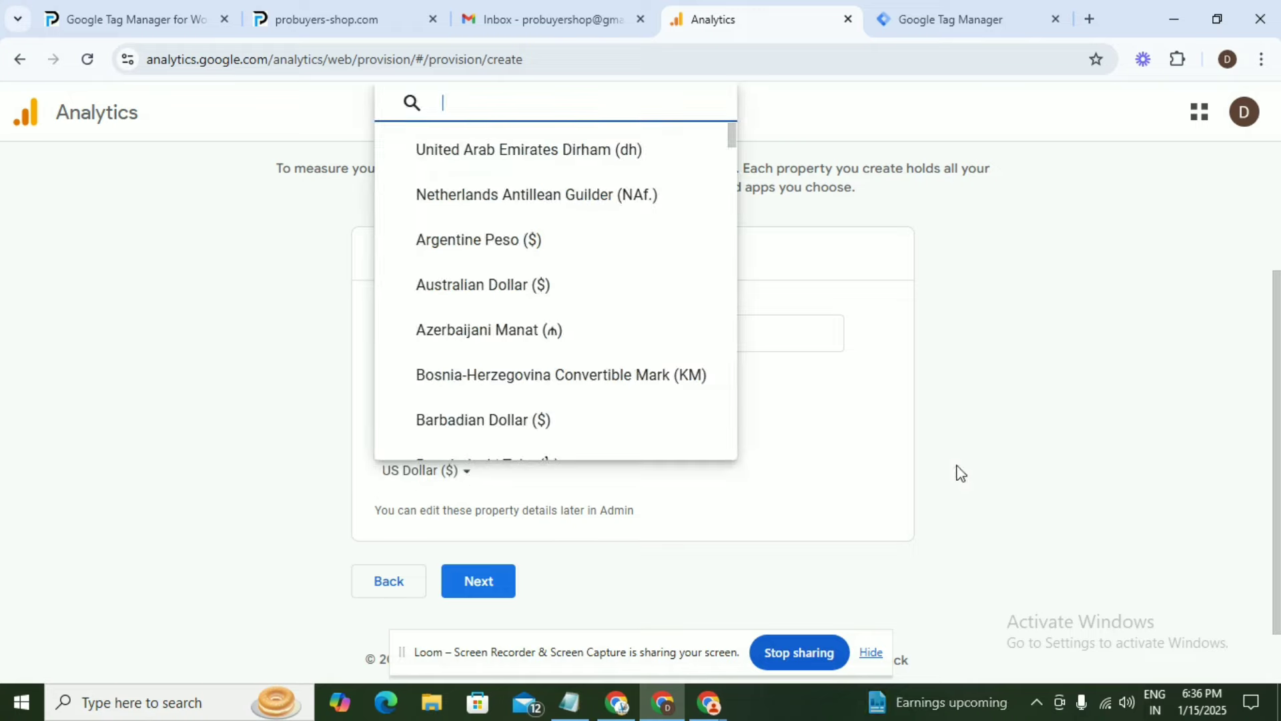
left_click(514, 494)
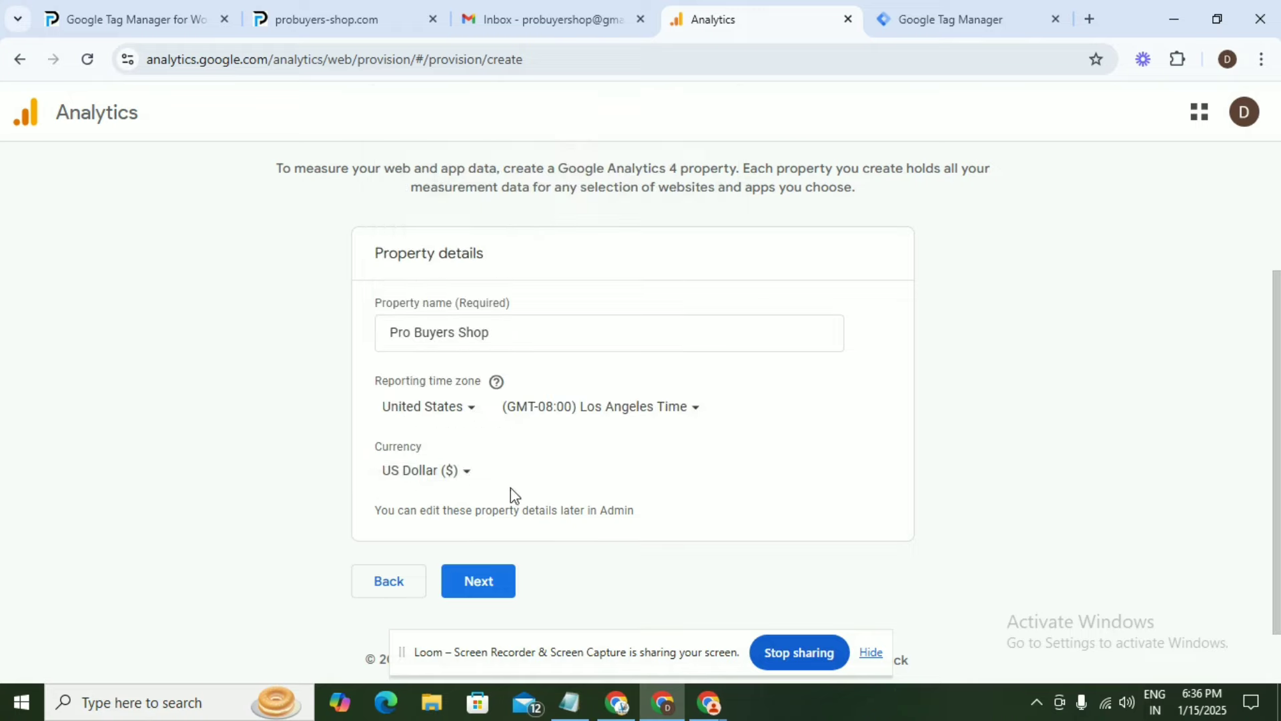
Describe the business with the industry category Health and the size Small - 1 to 10 employees, and continue to the business objectives
left_click(486, 586)
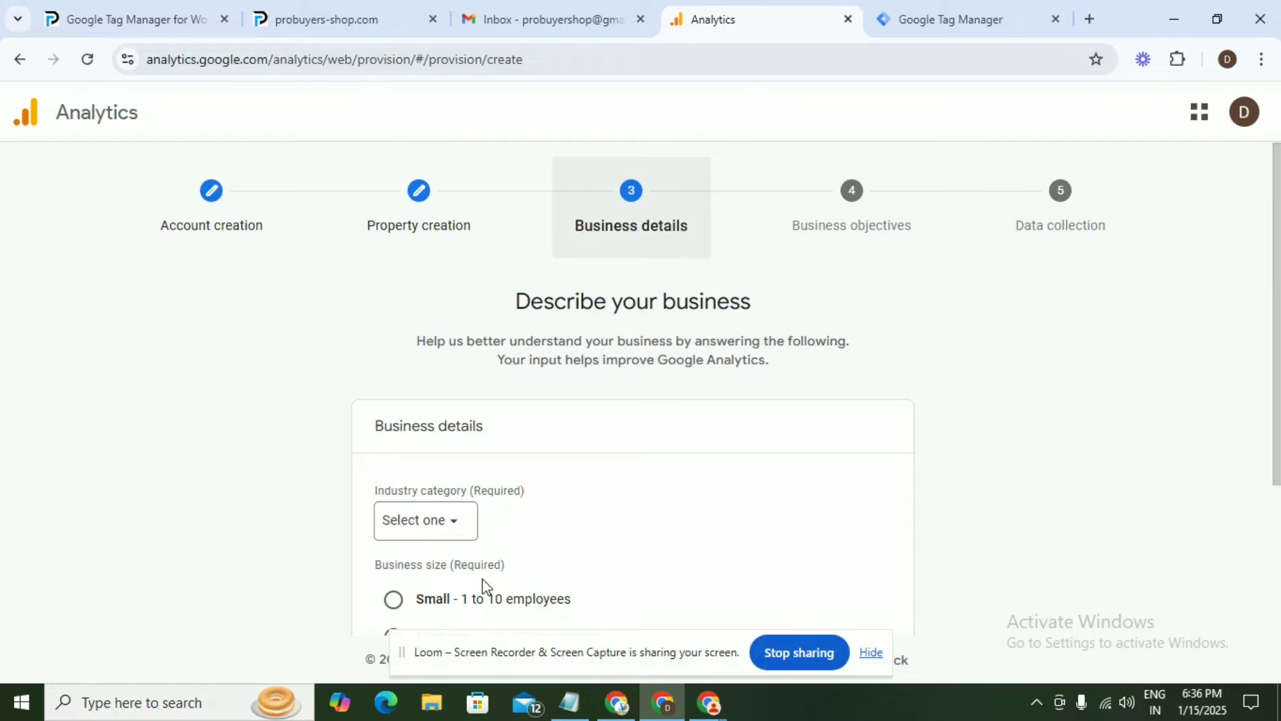
scroll(566, 532, "down", 3)
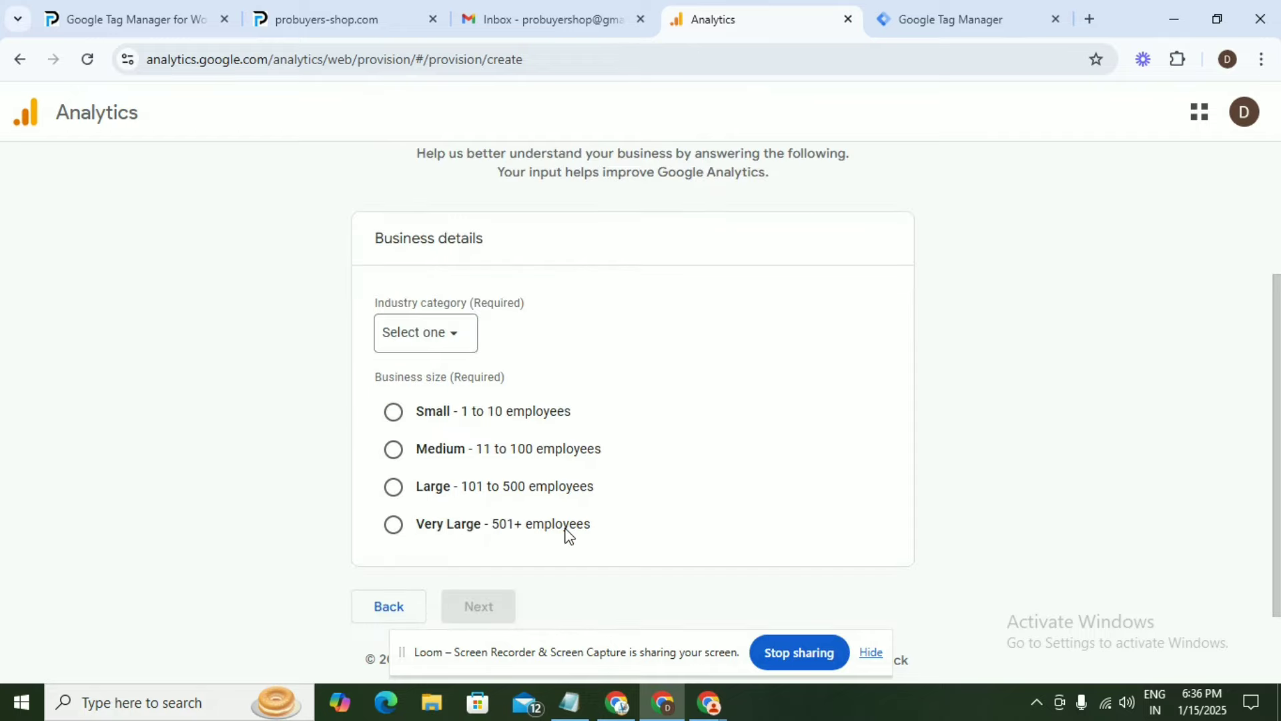
left_click(457, 344)
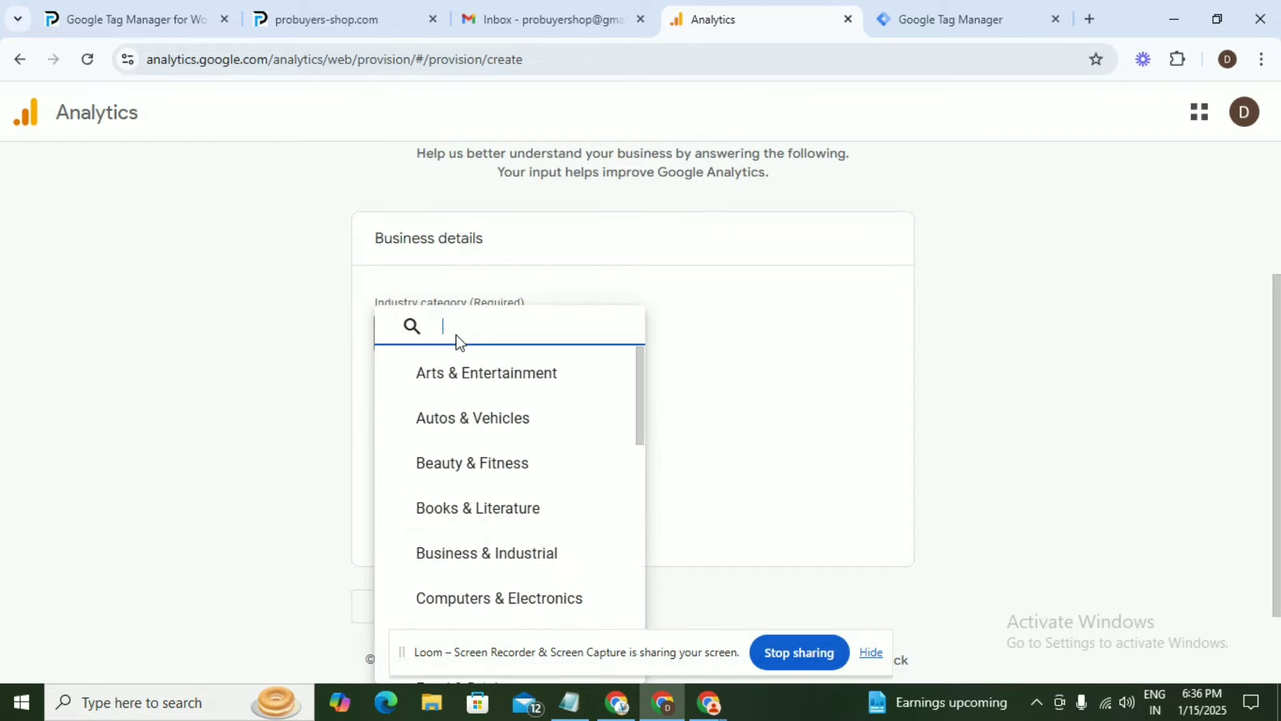
scroll(496, 462, "down", 1)
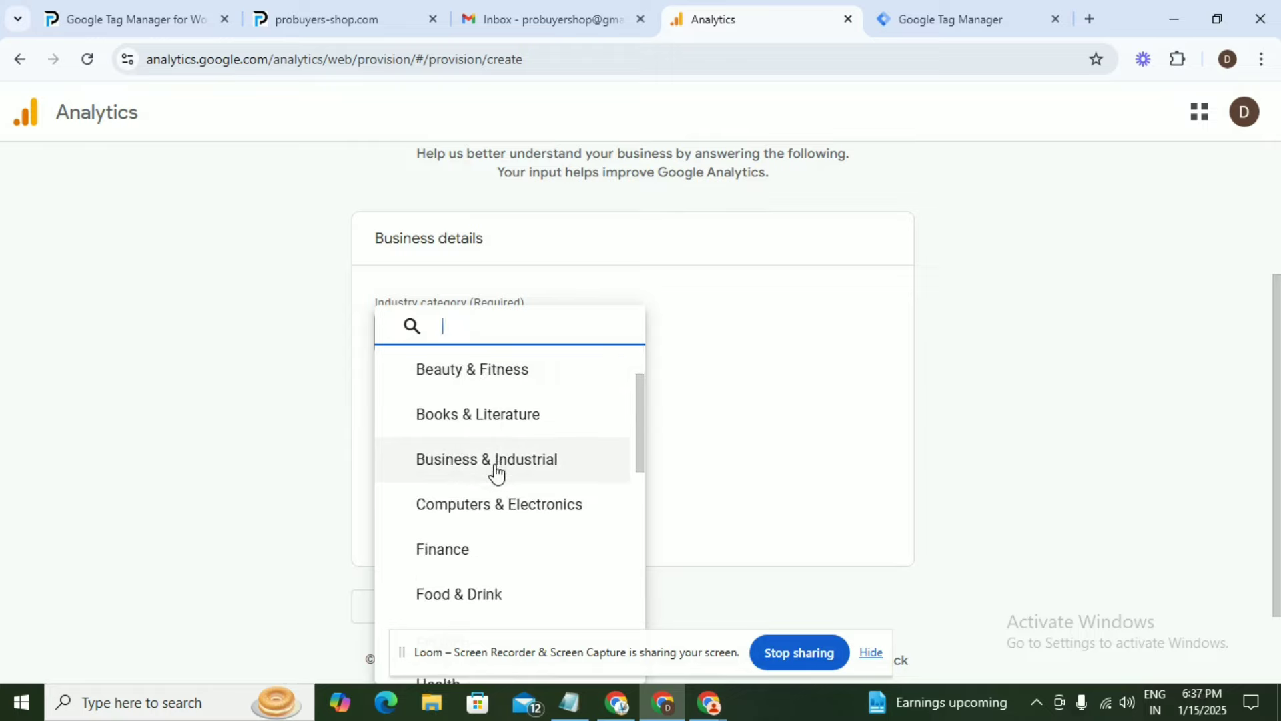
scroll(496, 481, "down", 2)
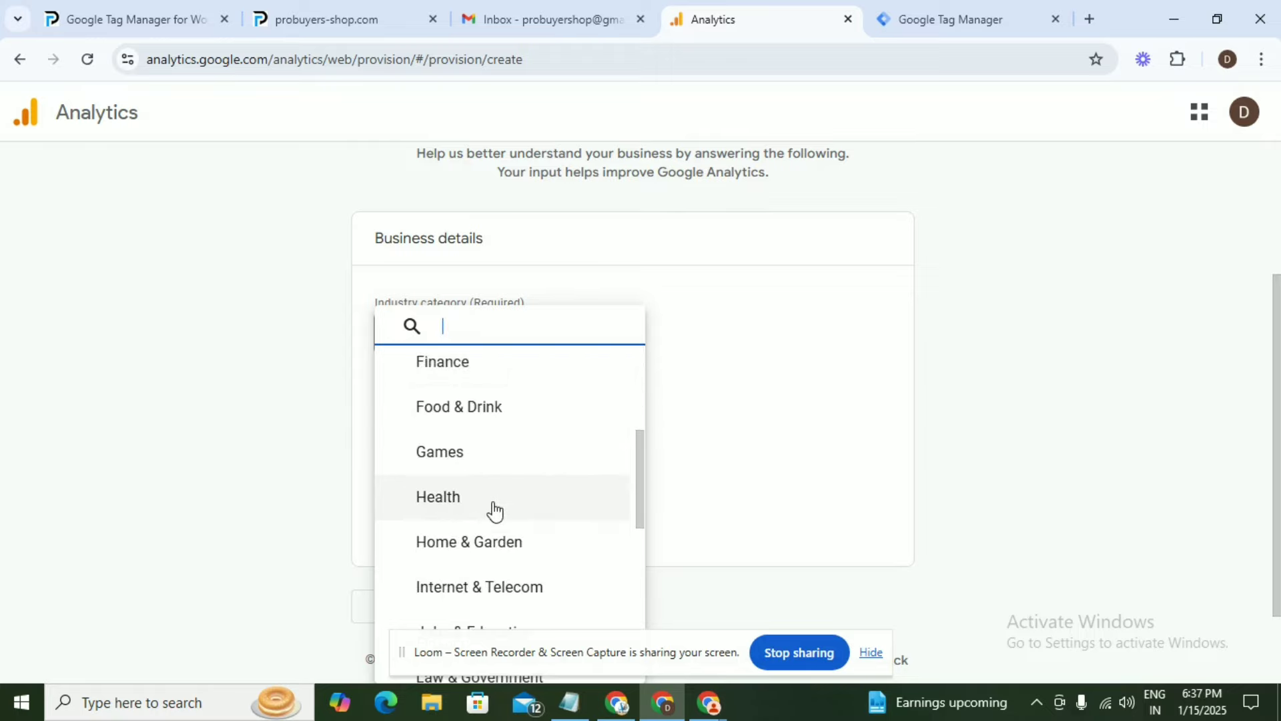
left_click(492, 508)
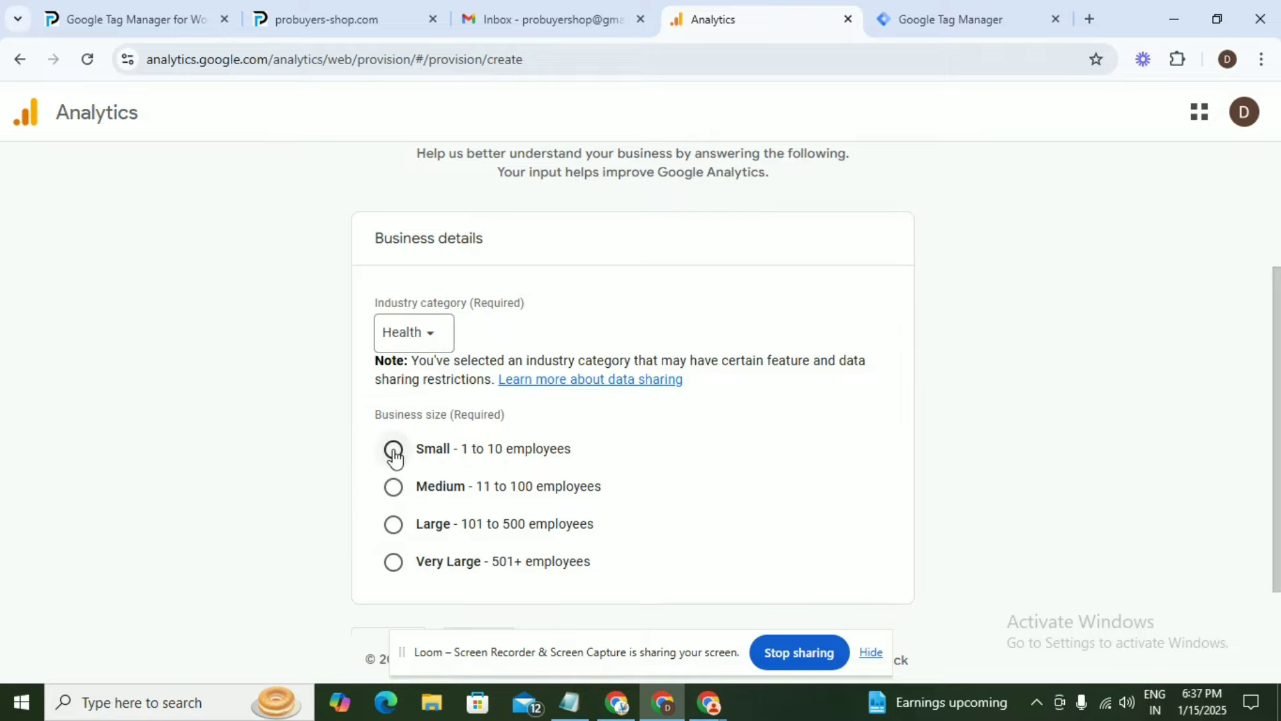
left_click(395, 449)
scroll(496, 472, "down", 1)
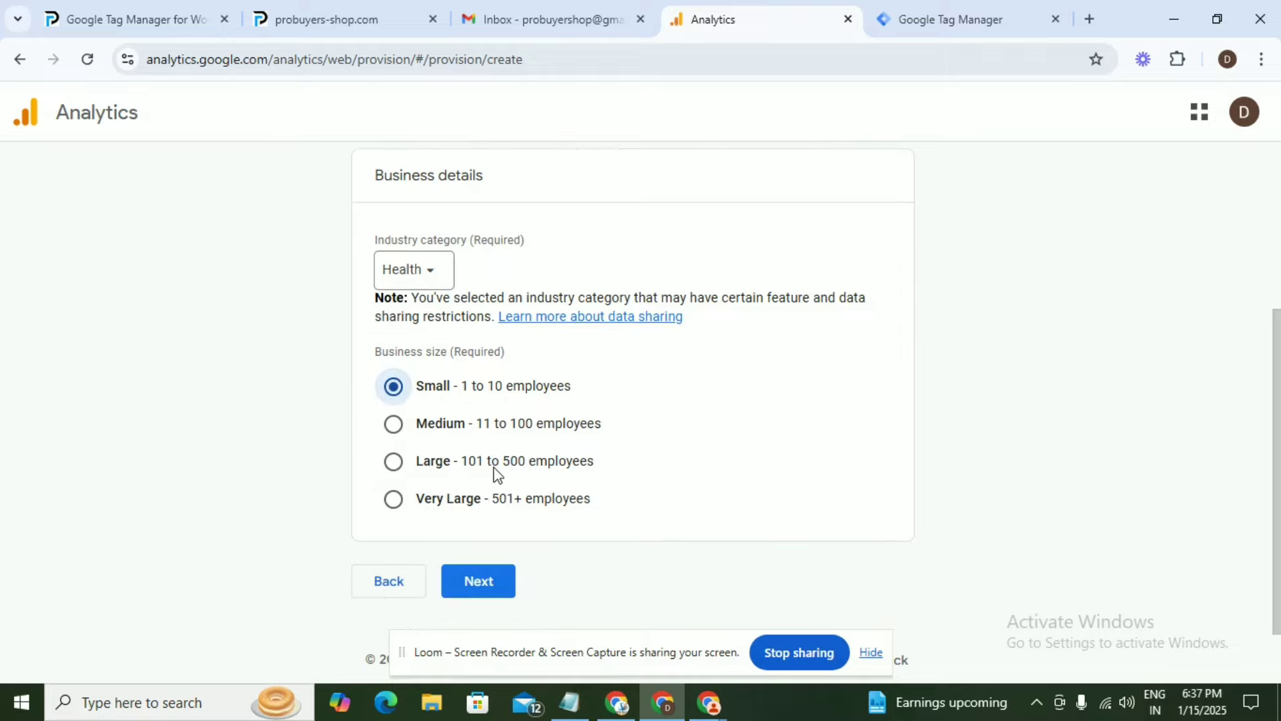
left_click(494, 587)
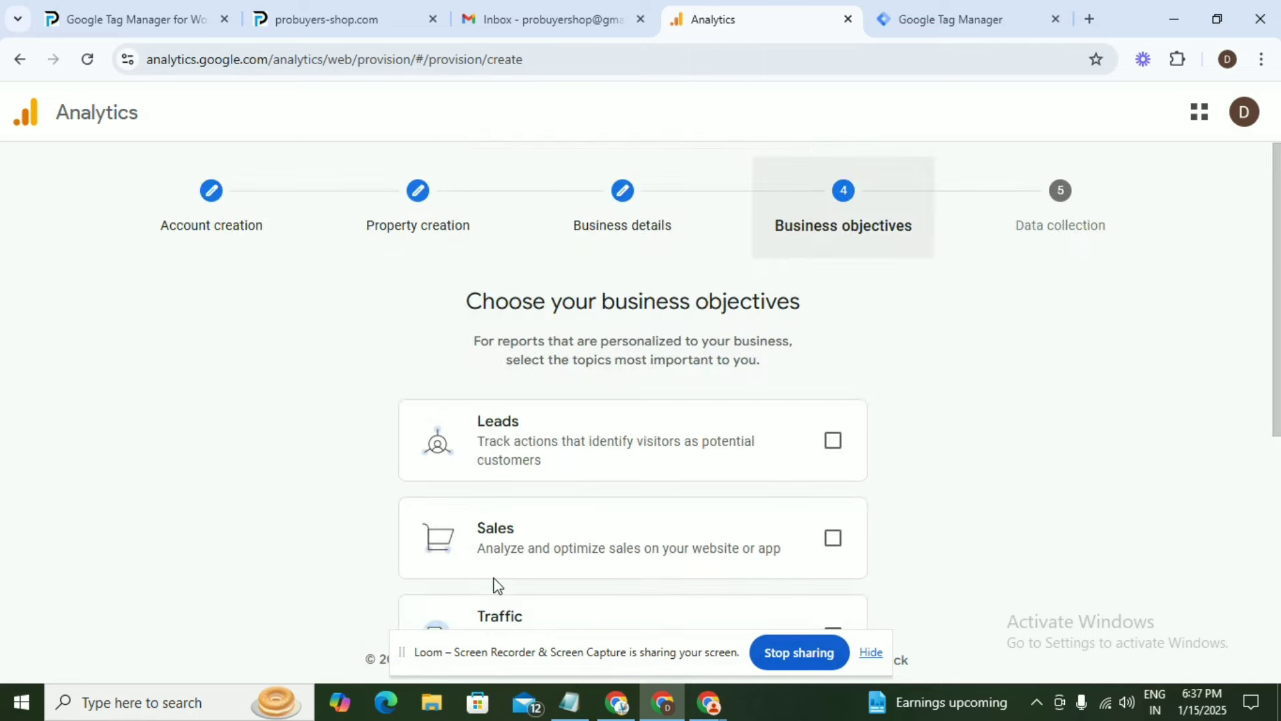
Choose Leads, Sales, Traffic and User engagement & retention as business objectives and submit the property for creation
scroll(561, 524, "down", 3)
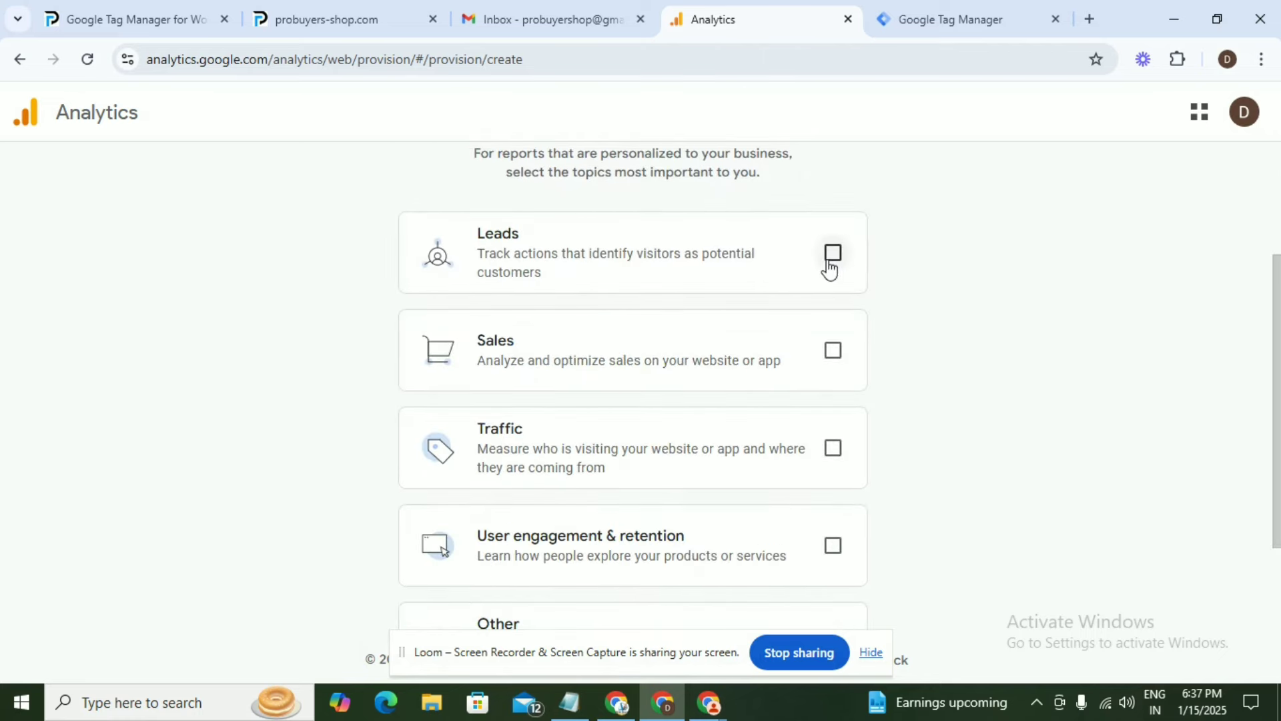
left_click(835, 264)
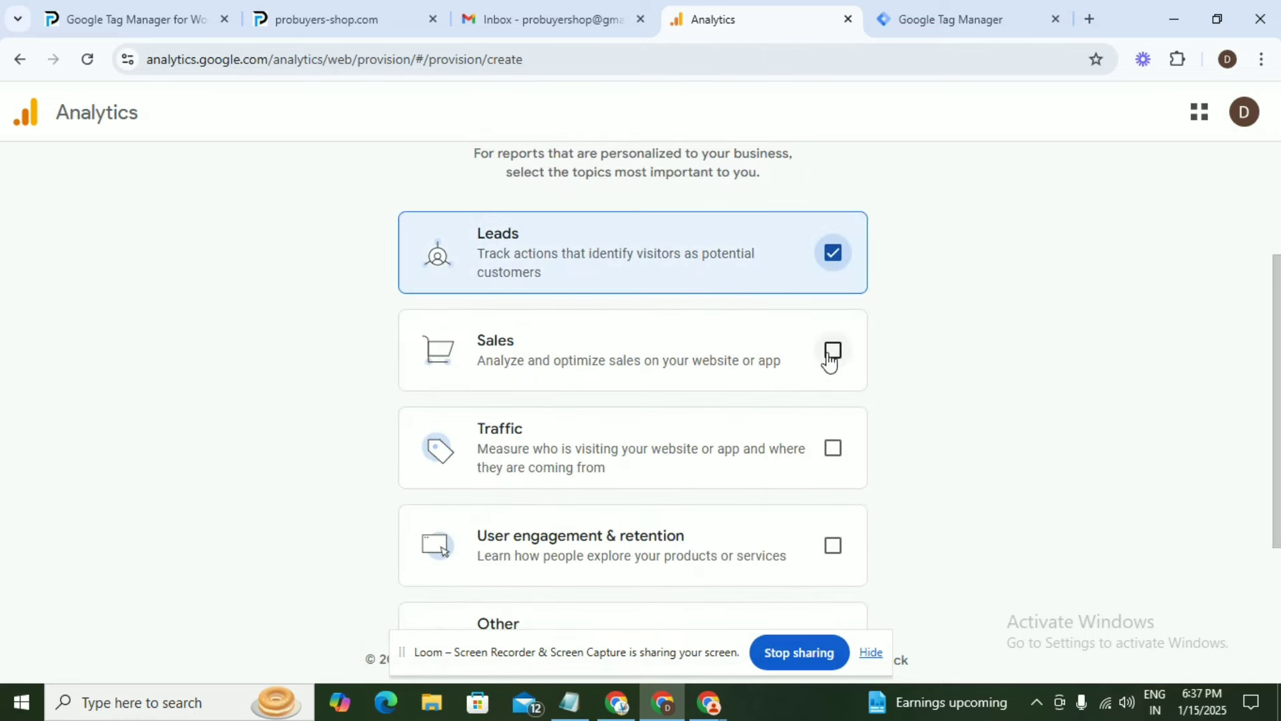
left_click(831, 357)
left_click(833, 446)
left_click(833, 545)
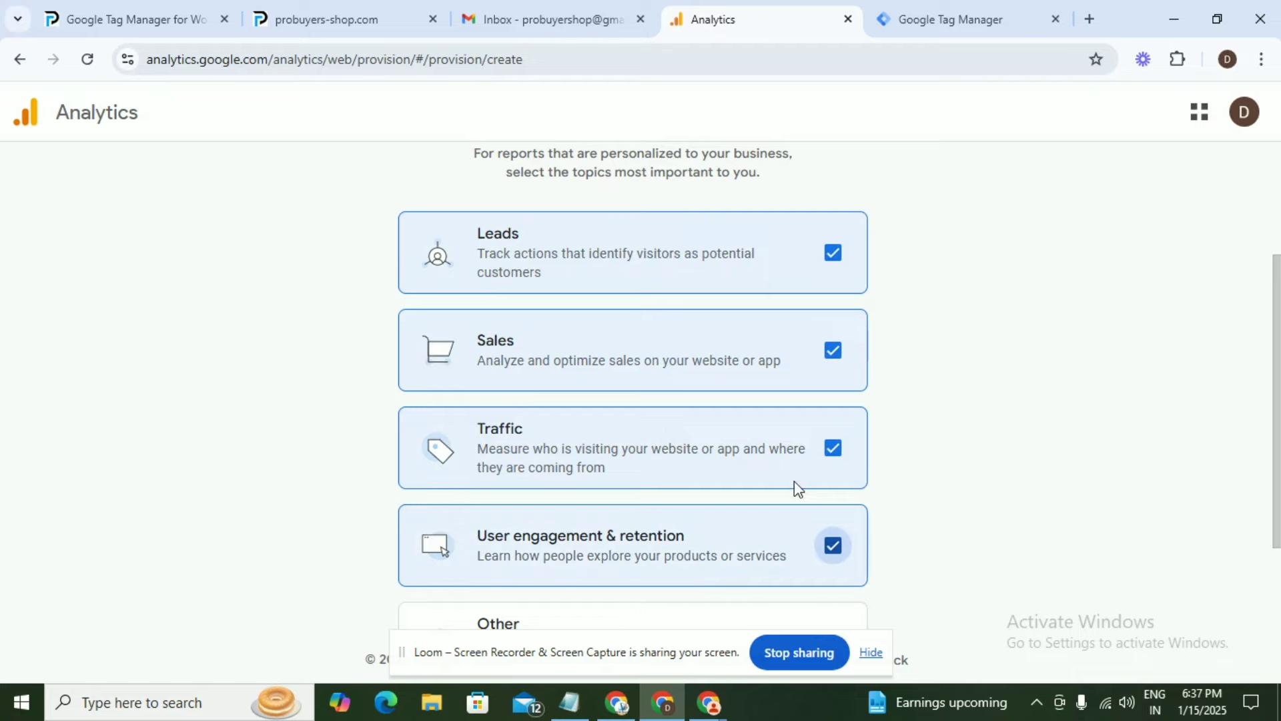
scroll(794, 482, "down", 1)
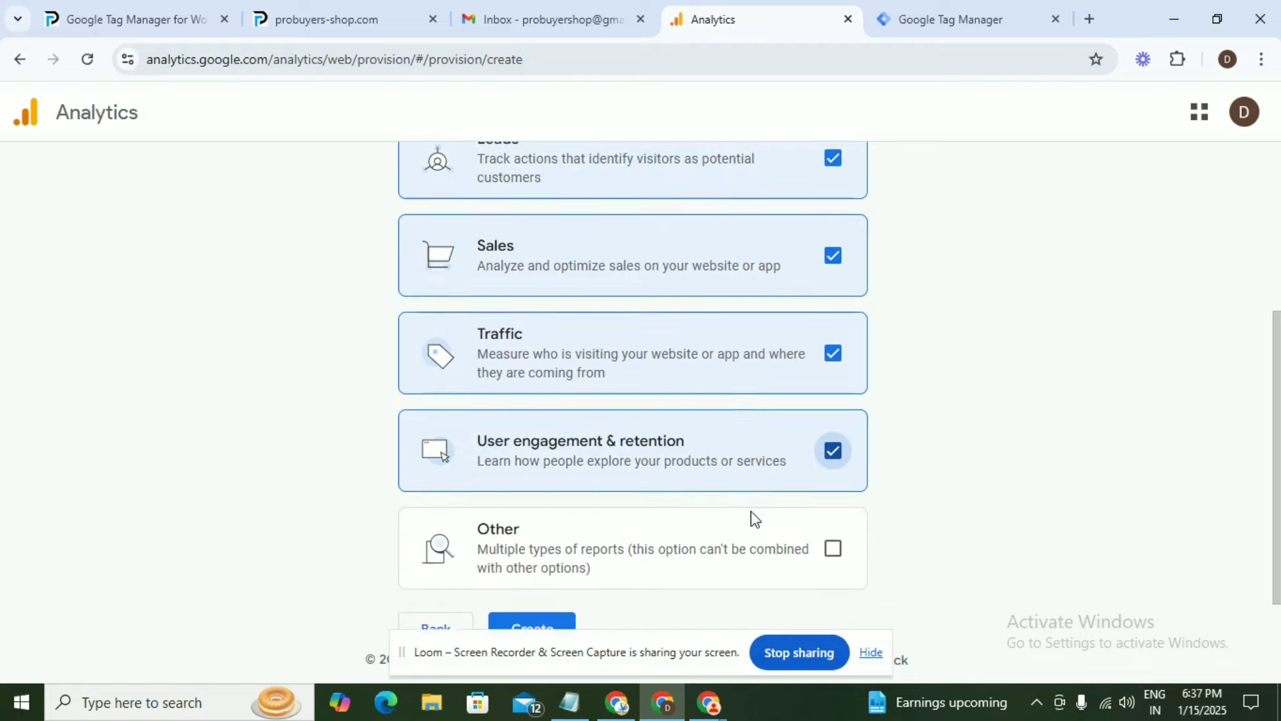
scroll(752, 518, "down", 1)
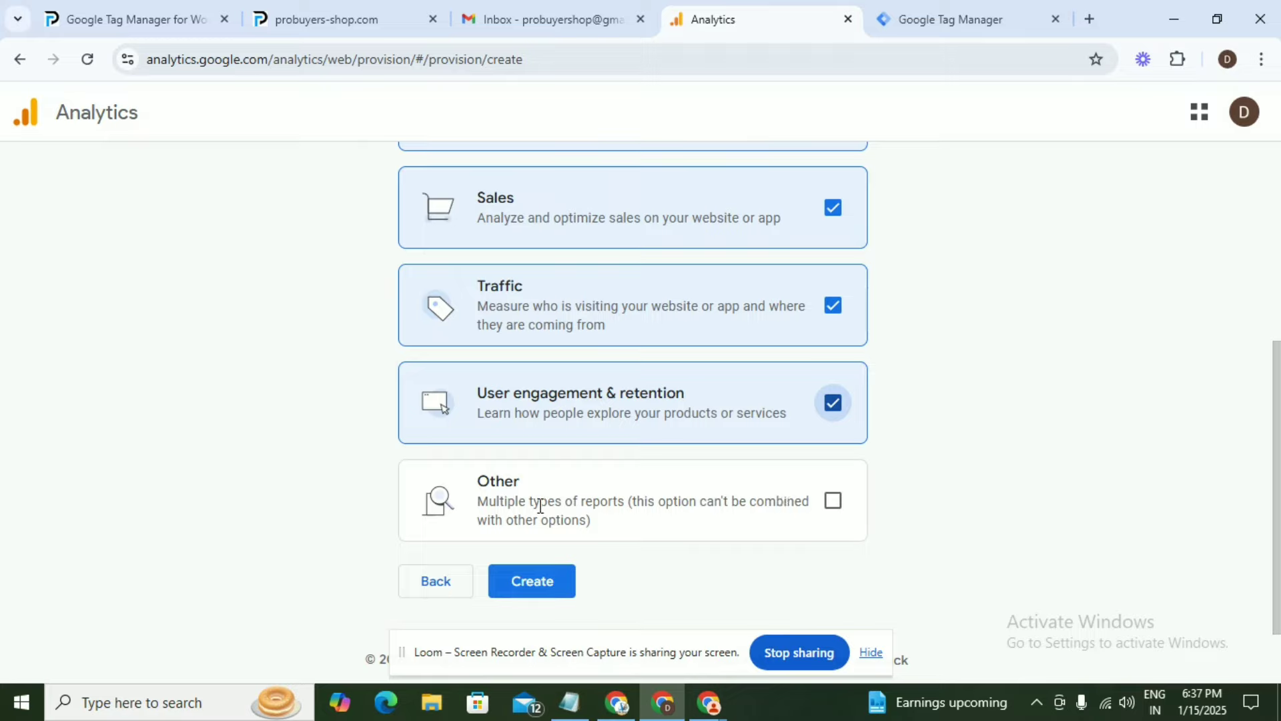
left_click(538, 589)
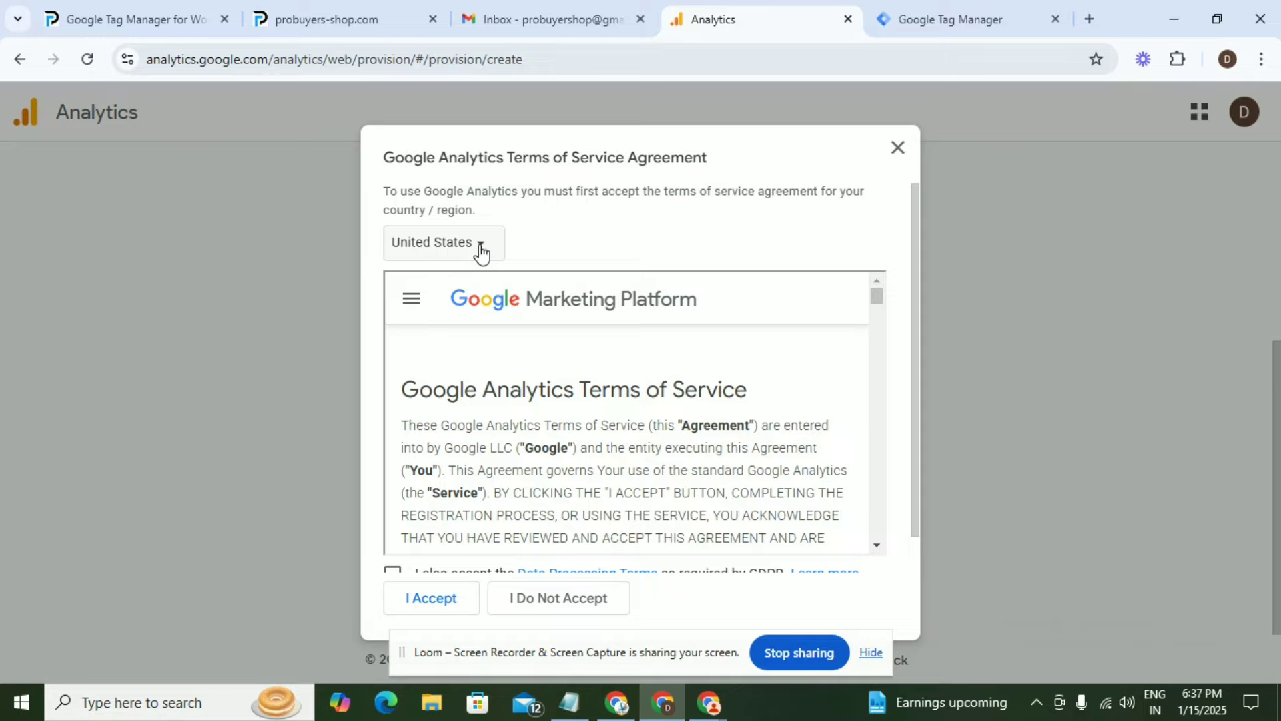
Review the terms of service for United States, accept the GDPR Data Processing Terms and agree to the agreement
left_click(481, 251)
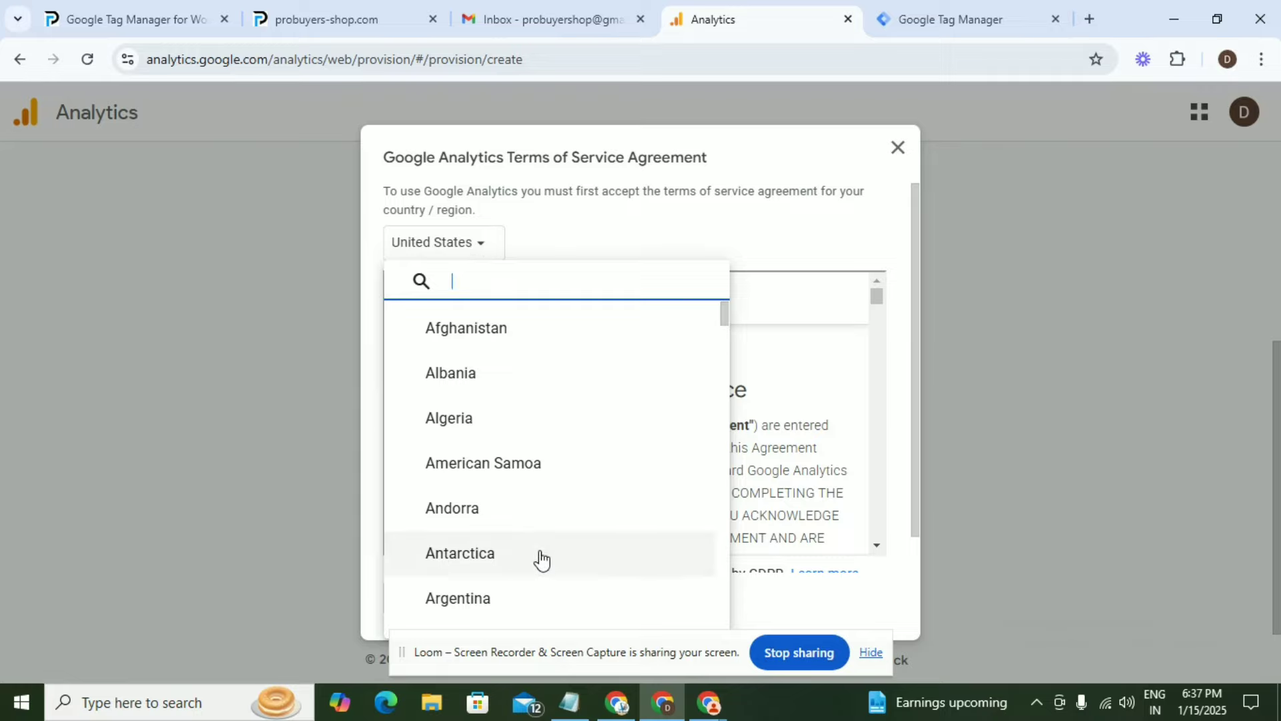
left_click(606, 224)
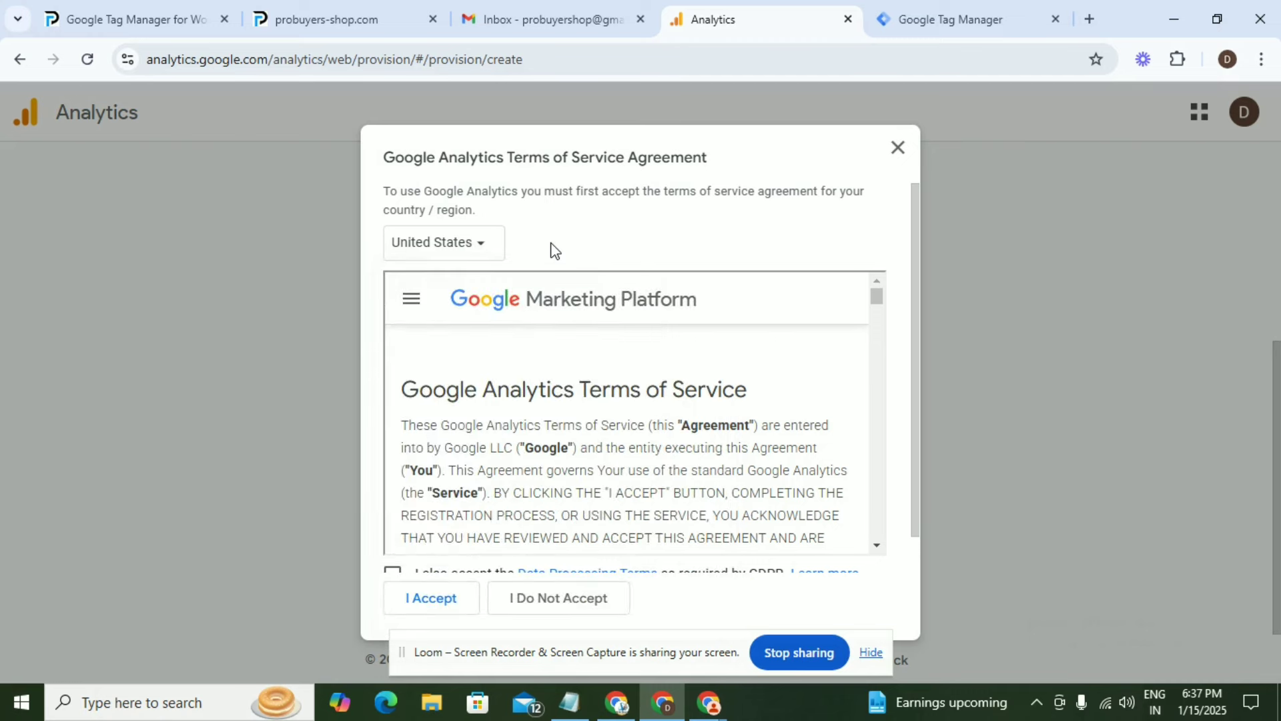
scroll(465, 431, "down", 3)
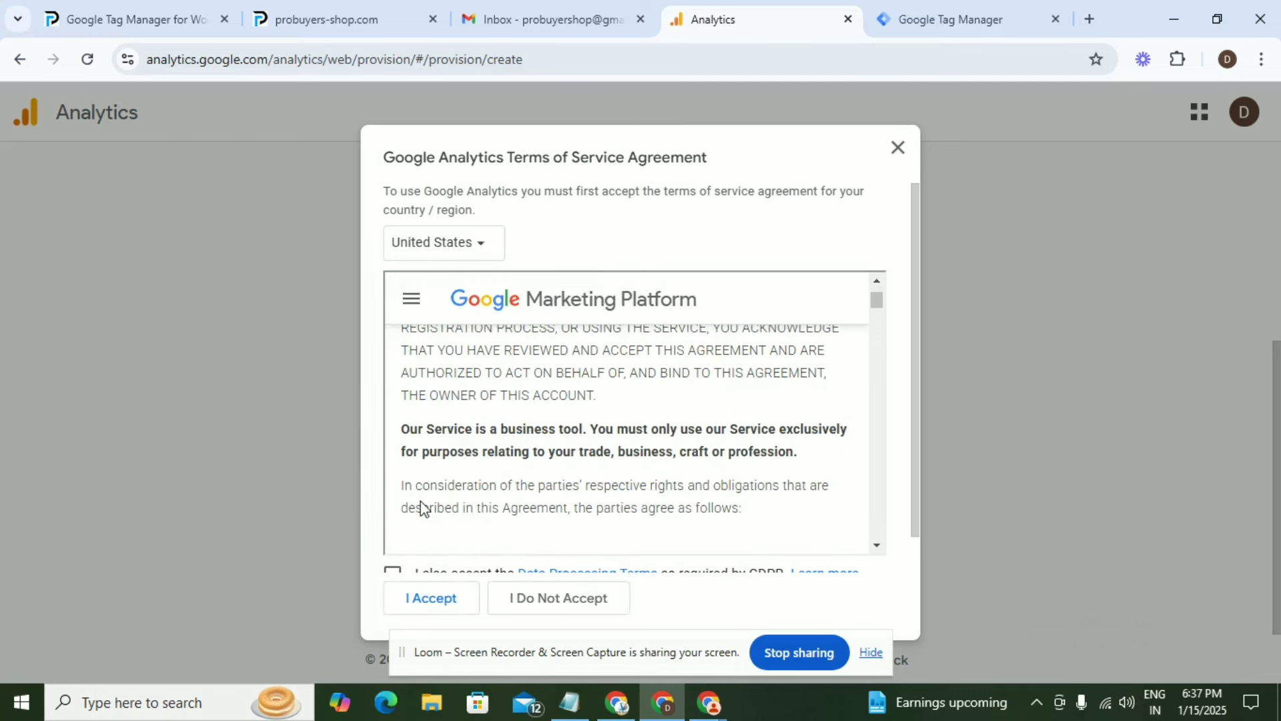
scroll(409, 534, "down", 6)
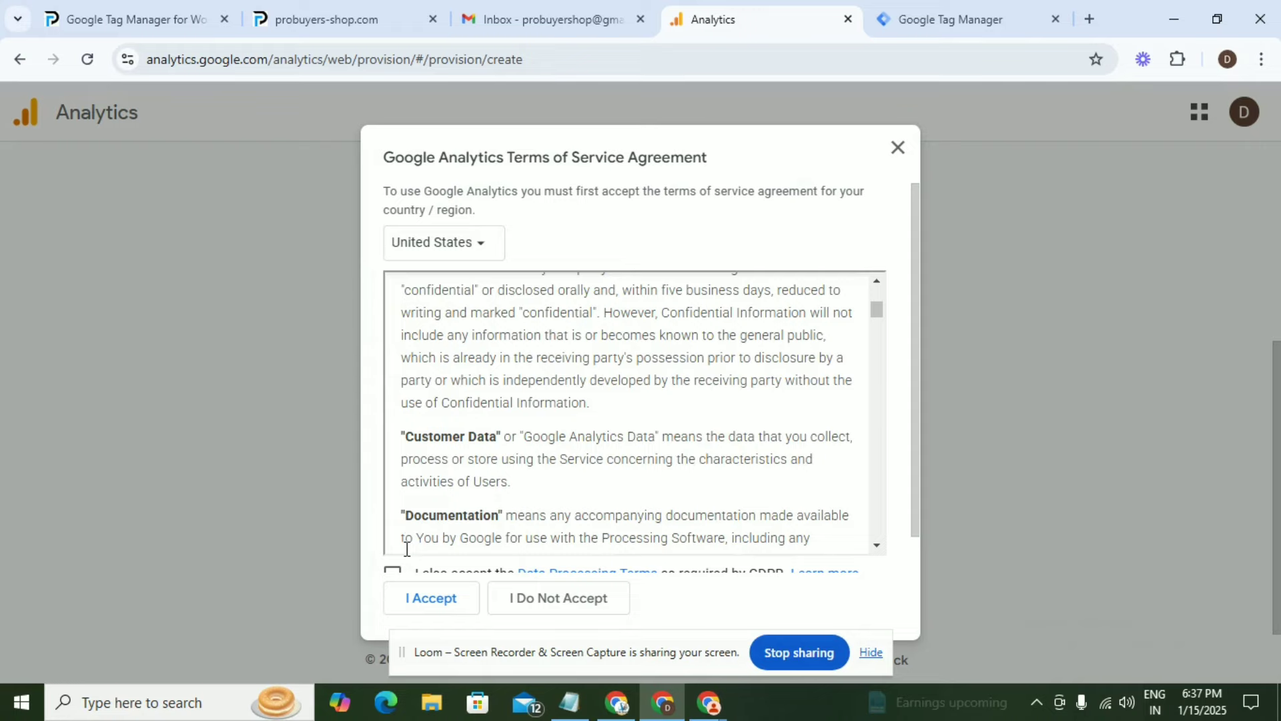
scroll(427, 567, "down", 1)
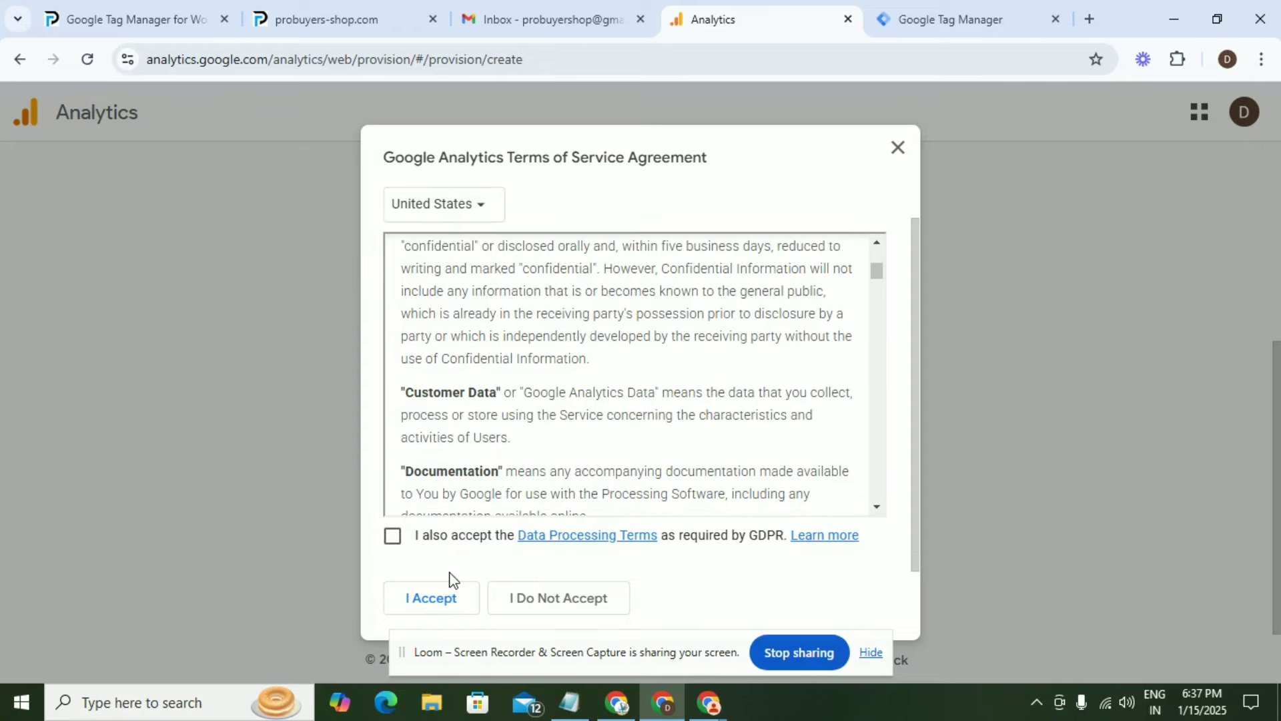
left_click(393, 538)
left_click(426, 604)
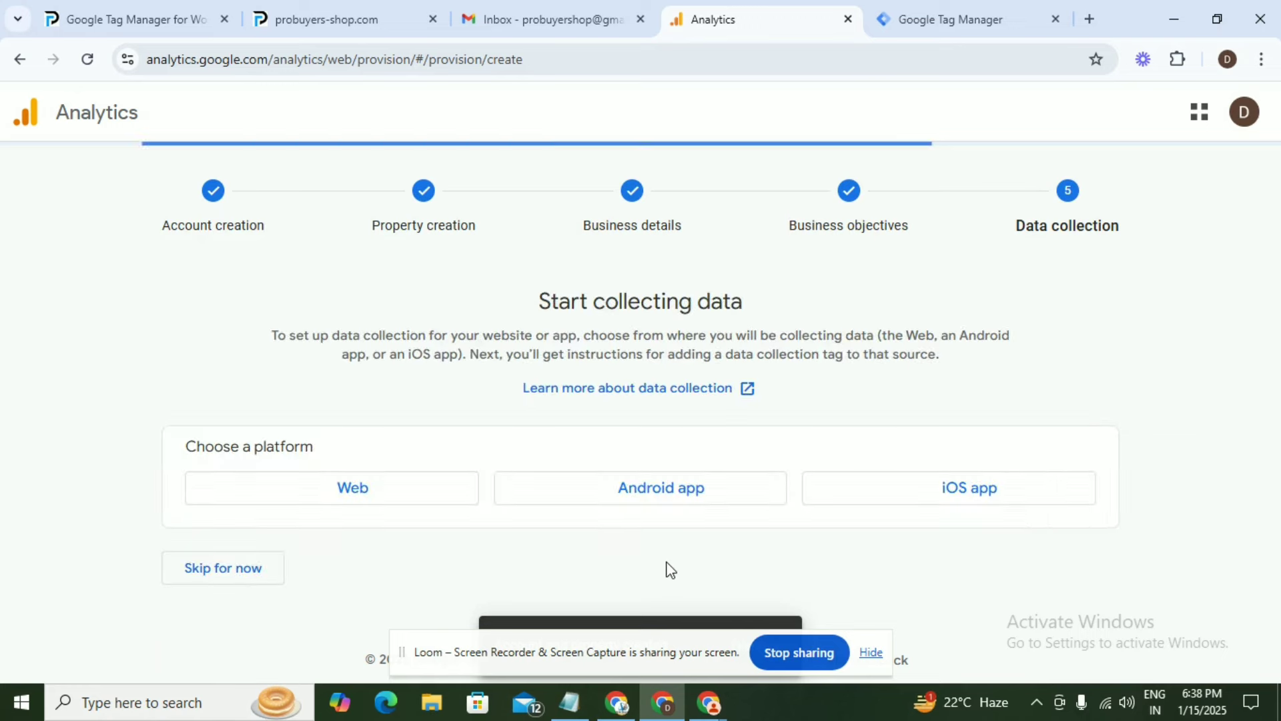
left_click(375, 502)
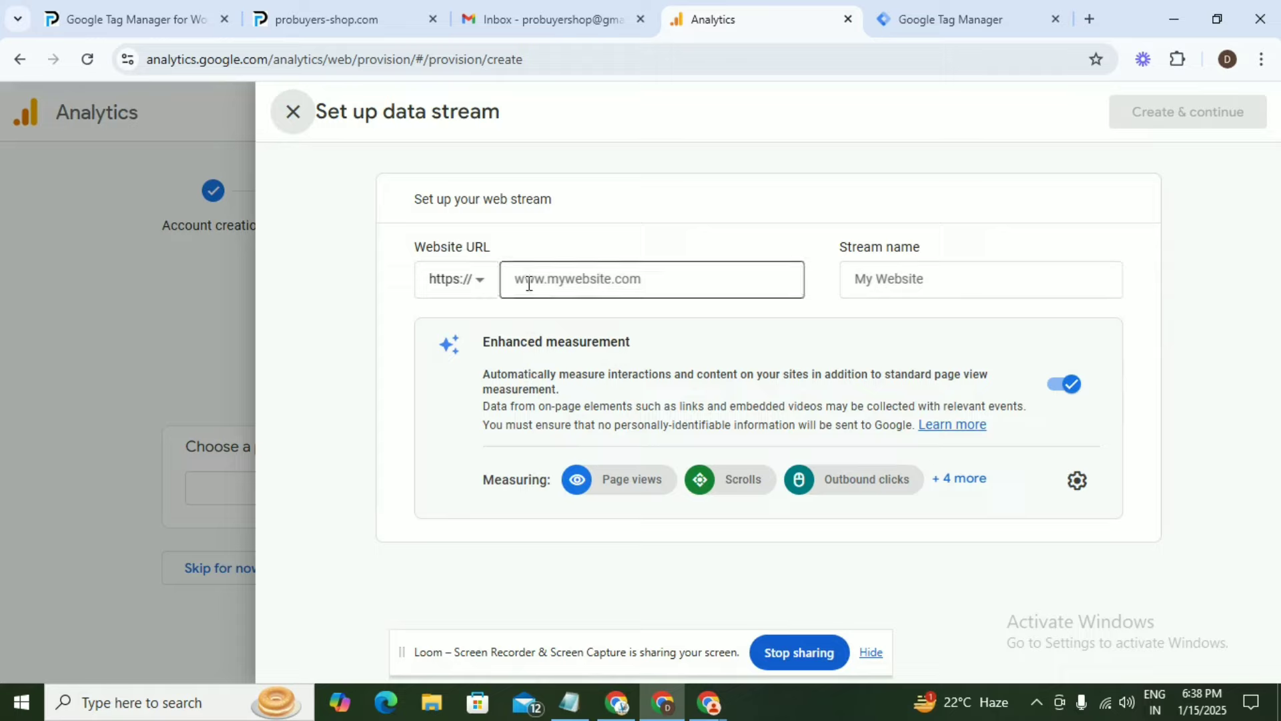
left_click(529, 283)
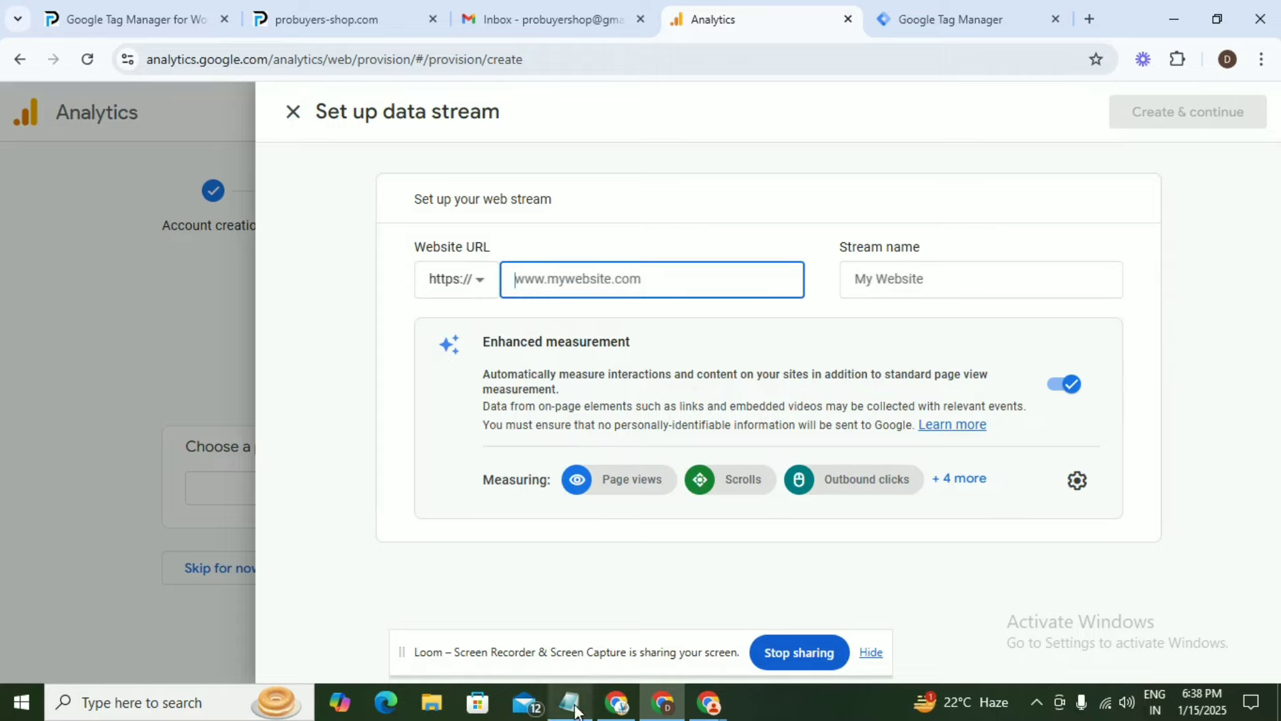
type("probuyers-shop.com")
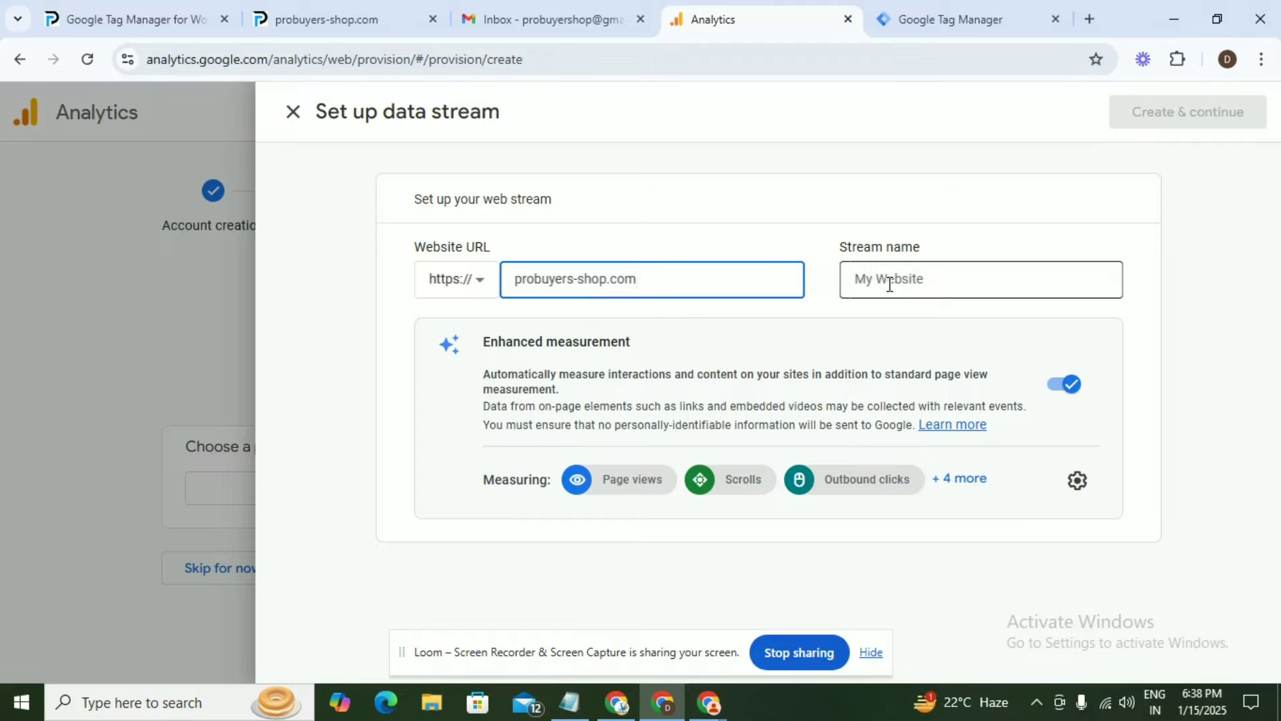
left_click(889, 283)
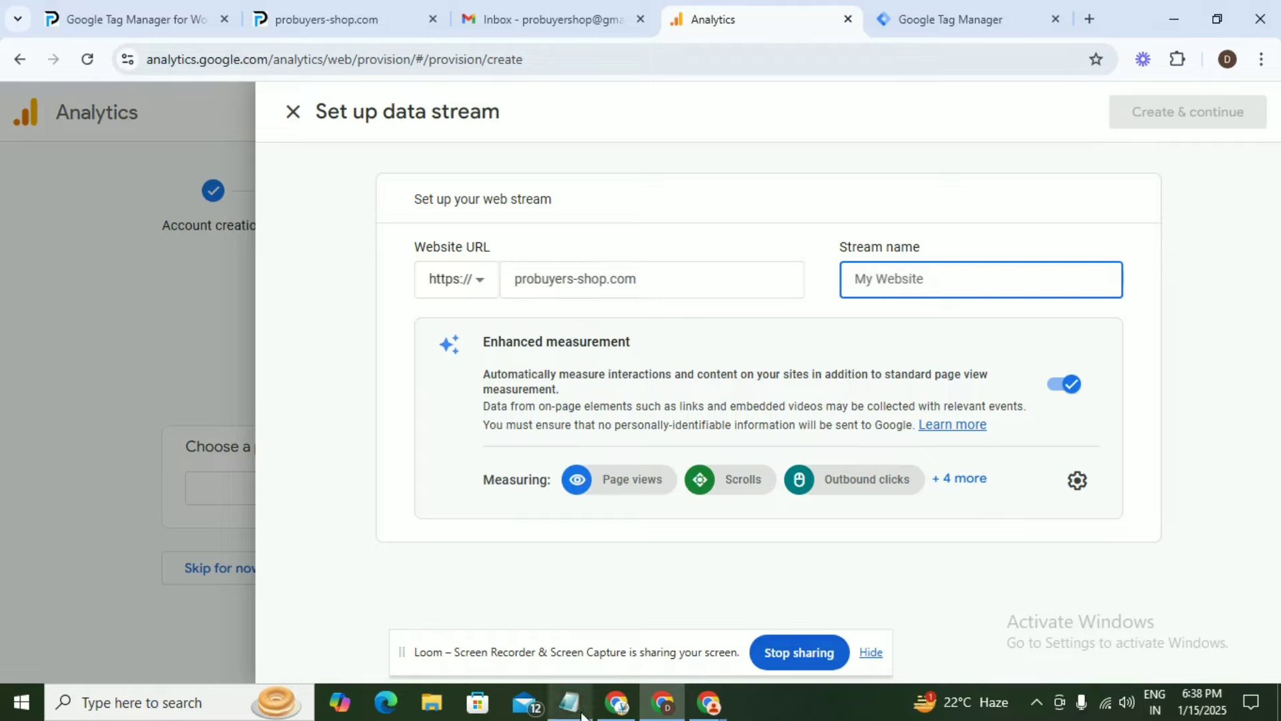
type("Pro Buyers Shop")
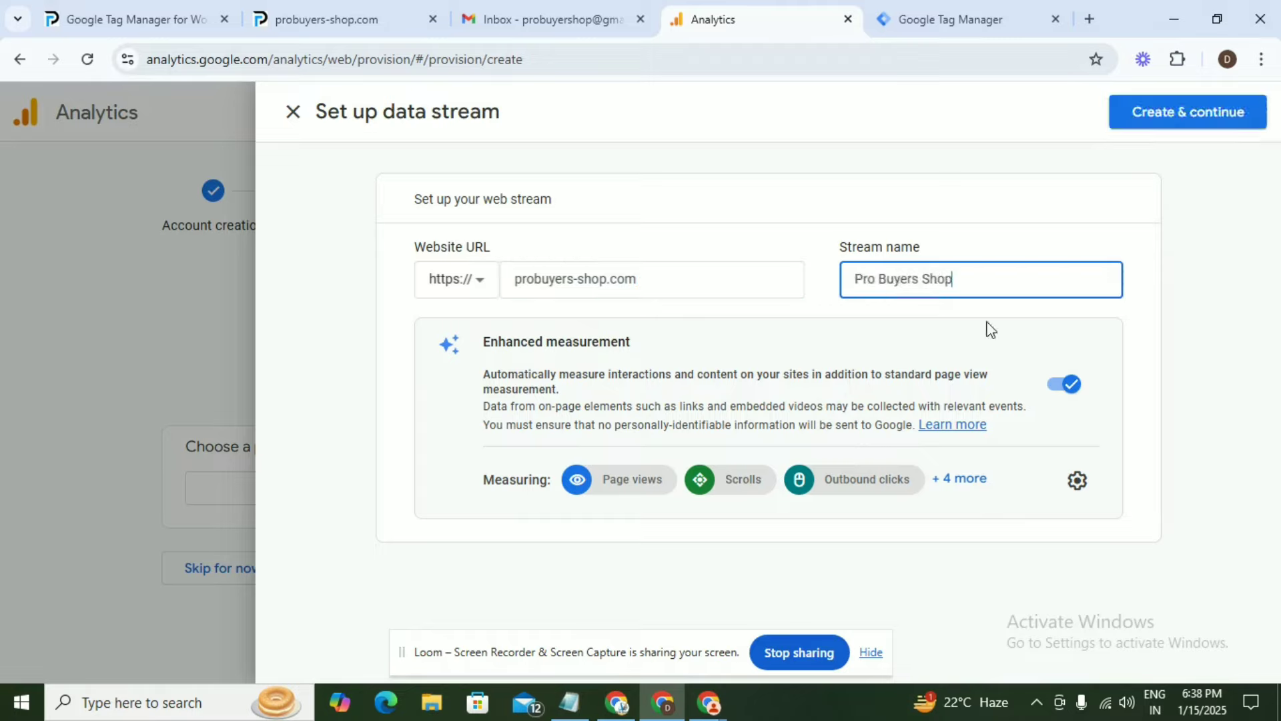
Review and save the stream's enhanced measurement options, and create the web stream
left_click(1077, 482)
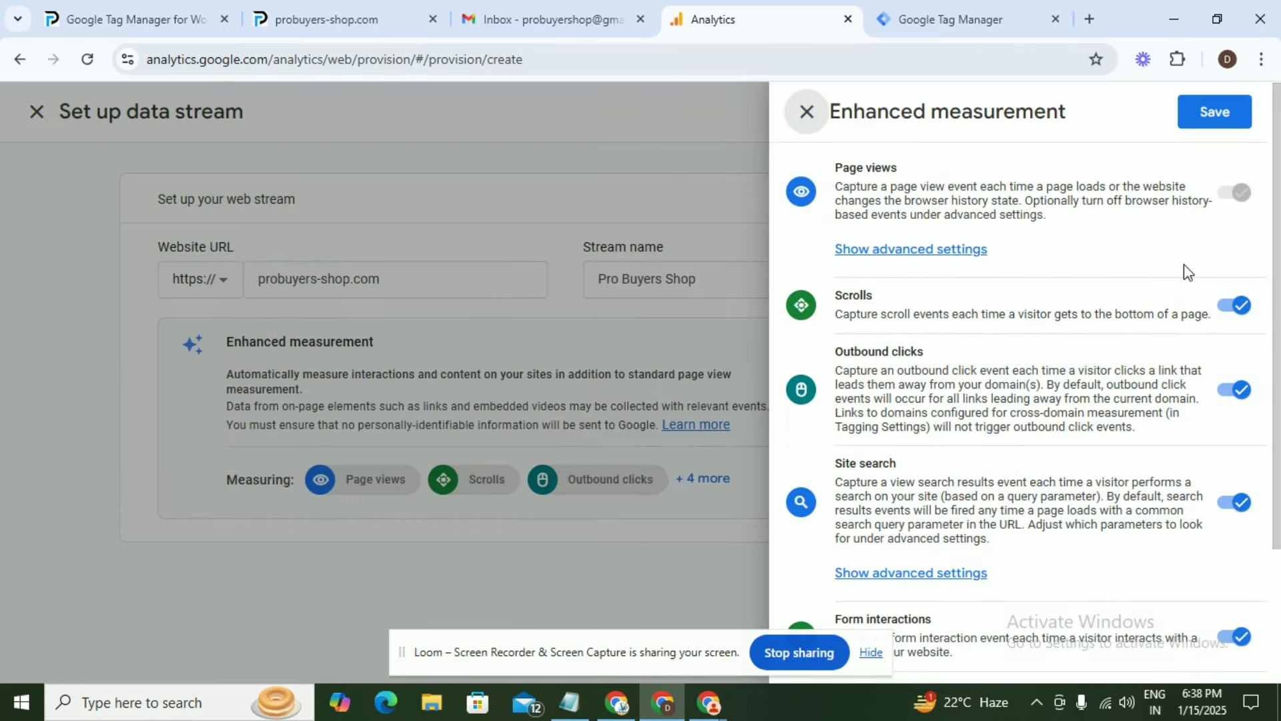
scroll(1240, 281, "down", 3)
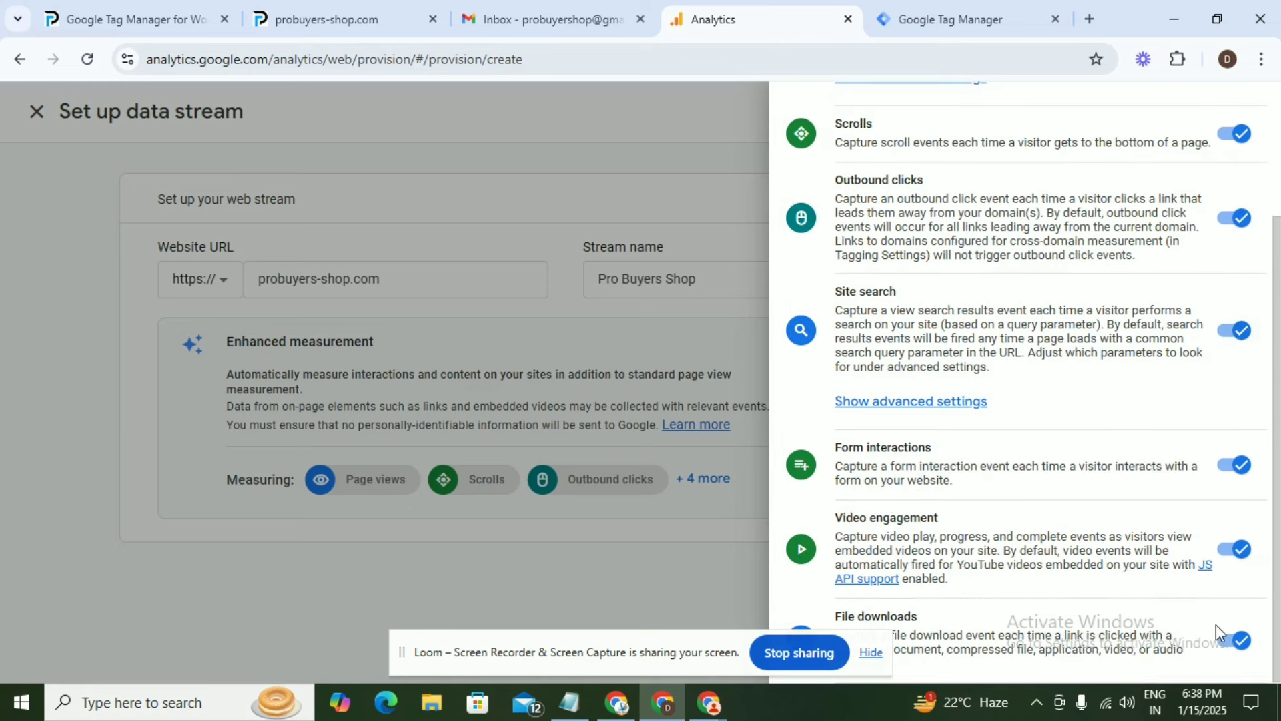
scroll(1216, 623, "up", 3)
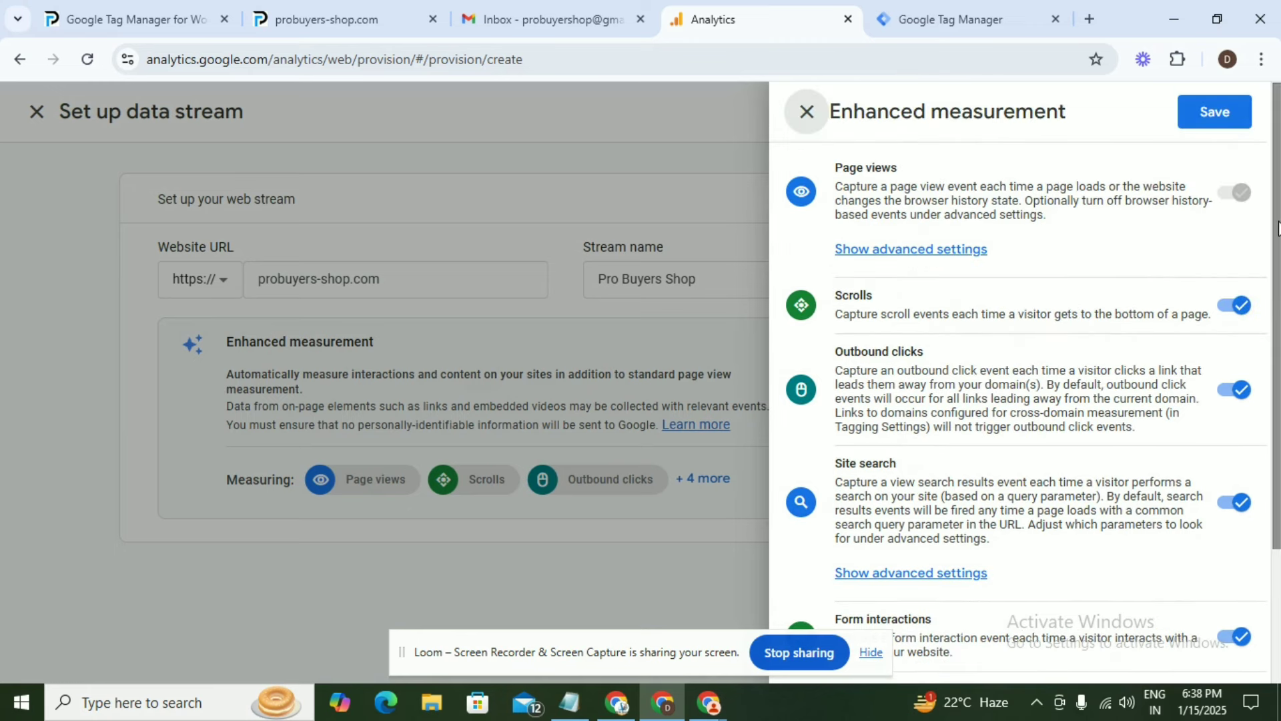
left_click(1215, 113)
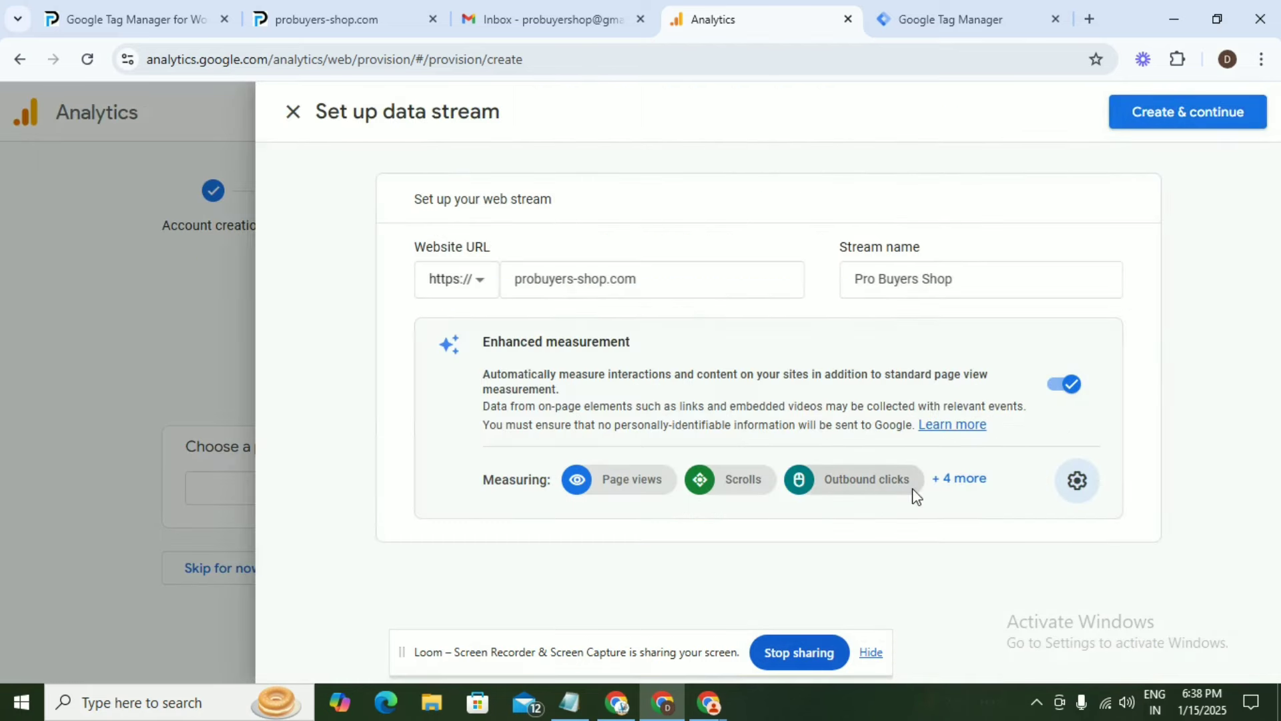
left_click(1182, 121)
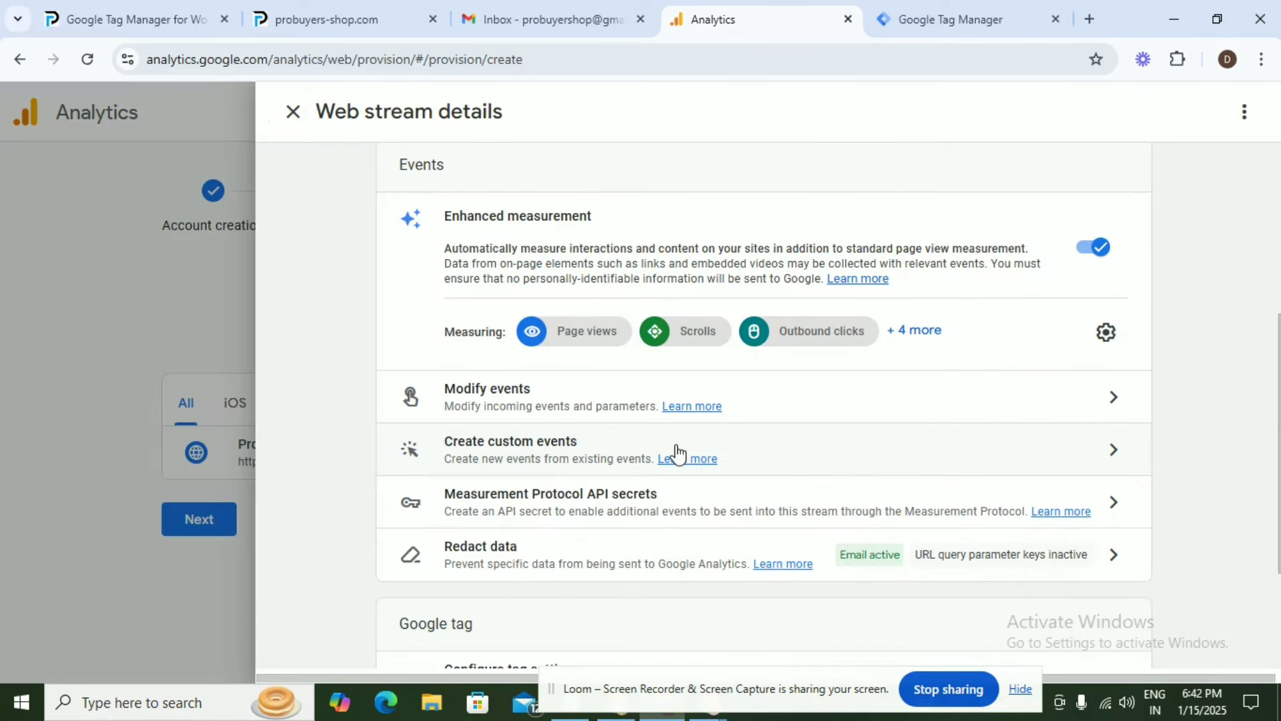
Copy the stream's measurement ID and connect it as a site tag with the nickname ID
scroll(675, 449, "up", 3)
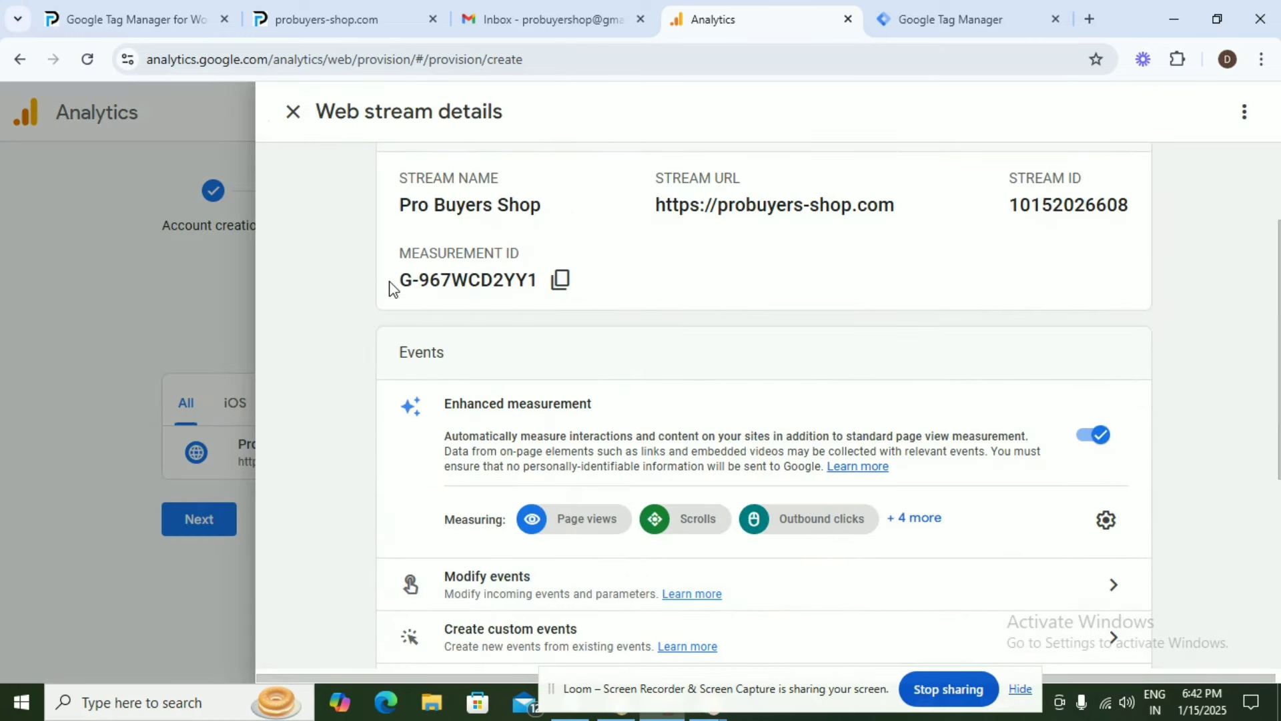
left_click(560, 280)
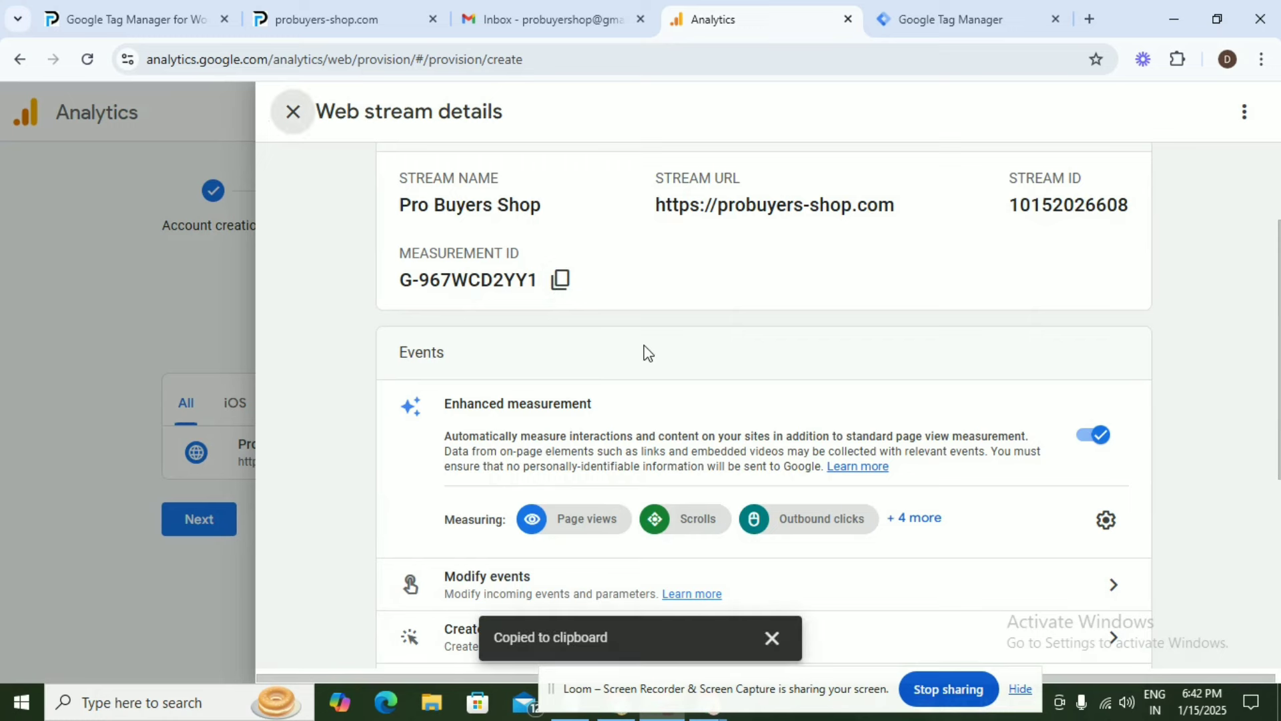
scroll(647, 352, "down", 5)
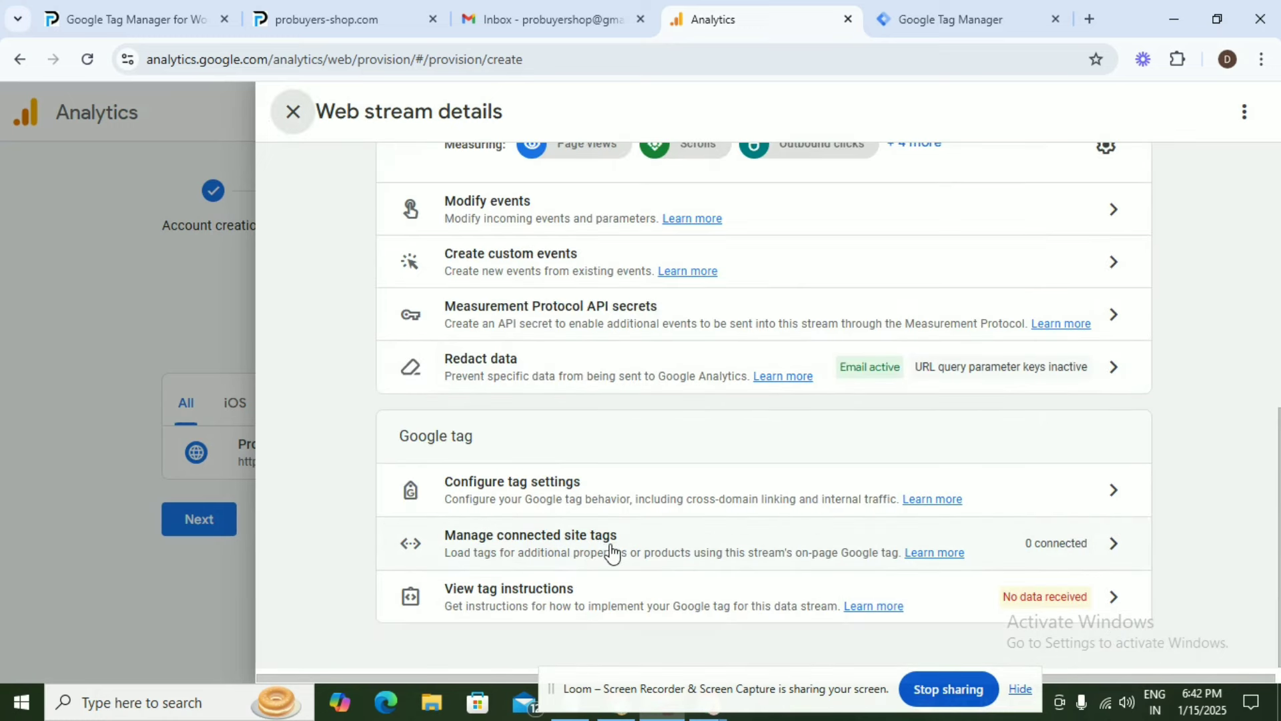
left_click(1112, 546)
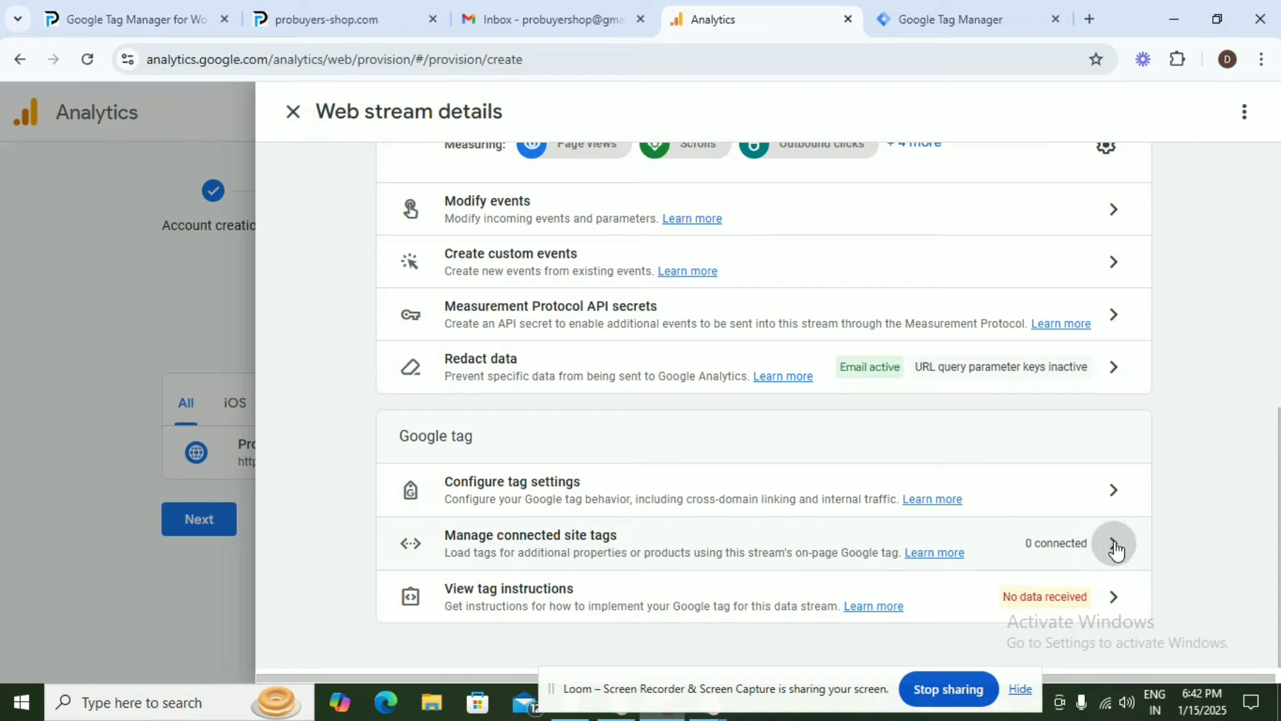
left_click(462, 301)
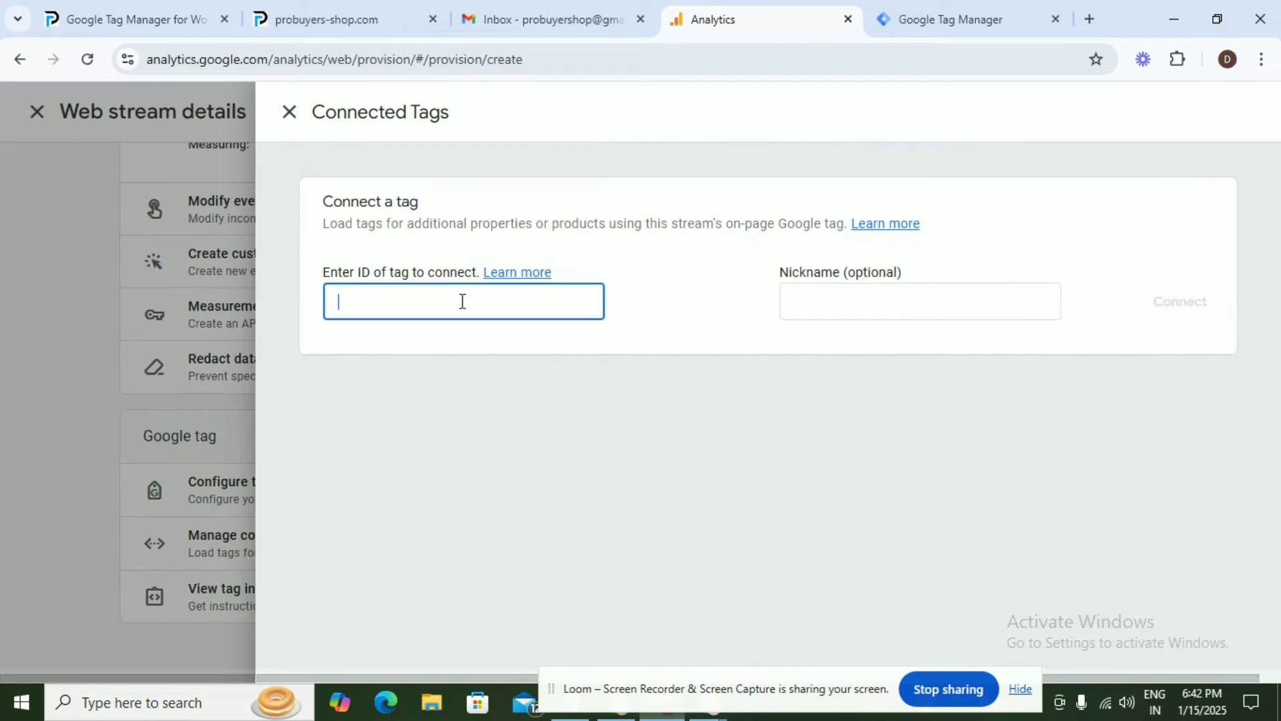
key("ctrl+v")
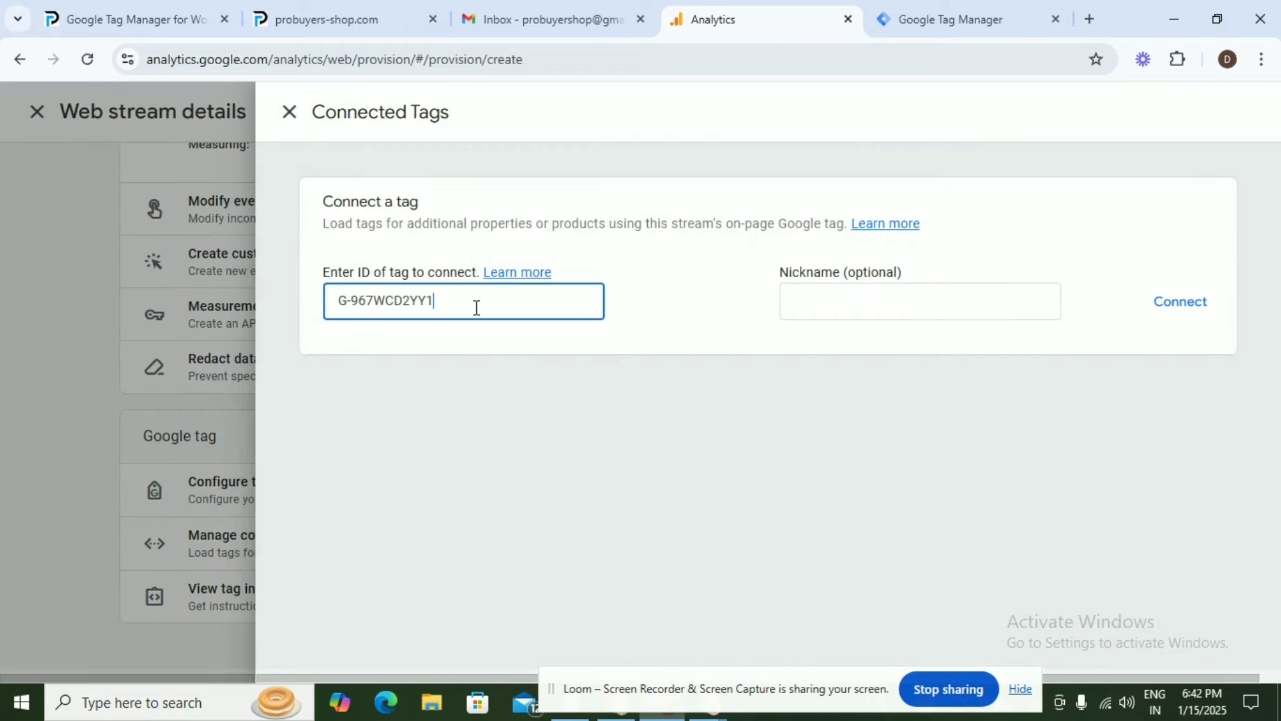
left_click(812, 302)
type("ID")
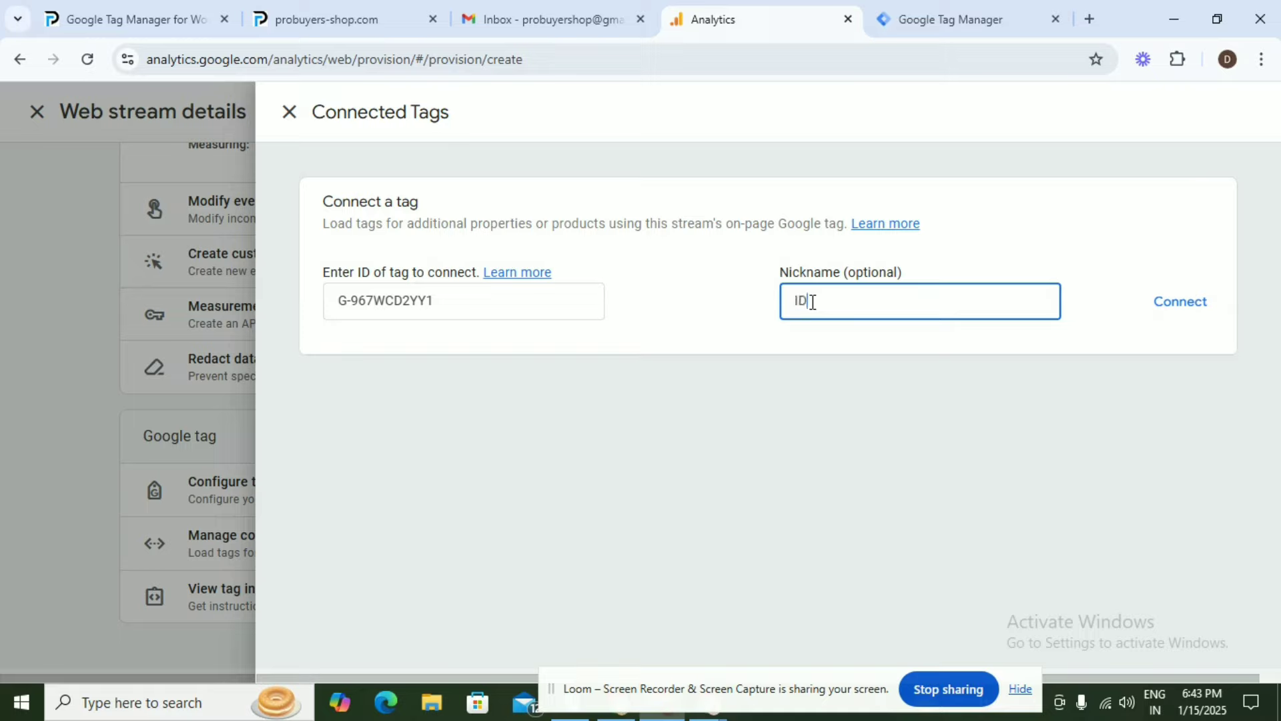
left_click(1198, 306)
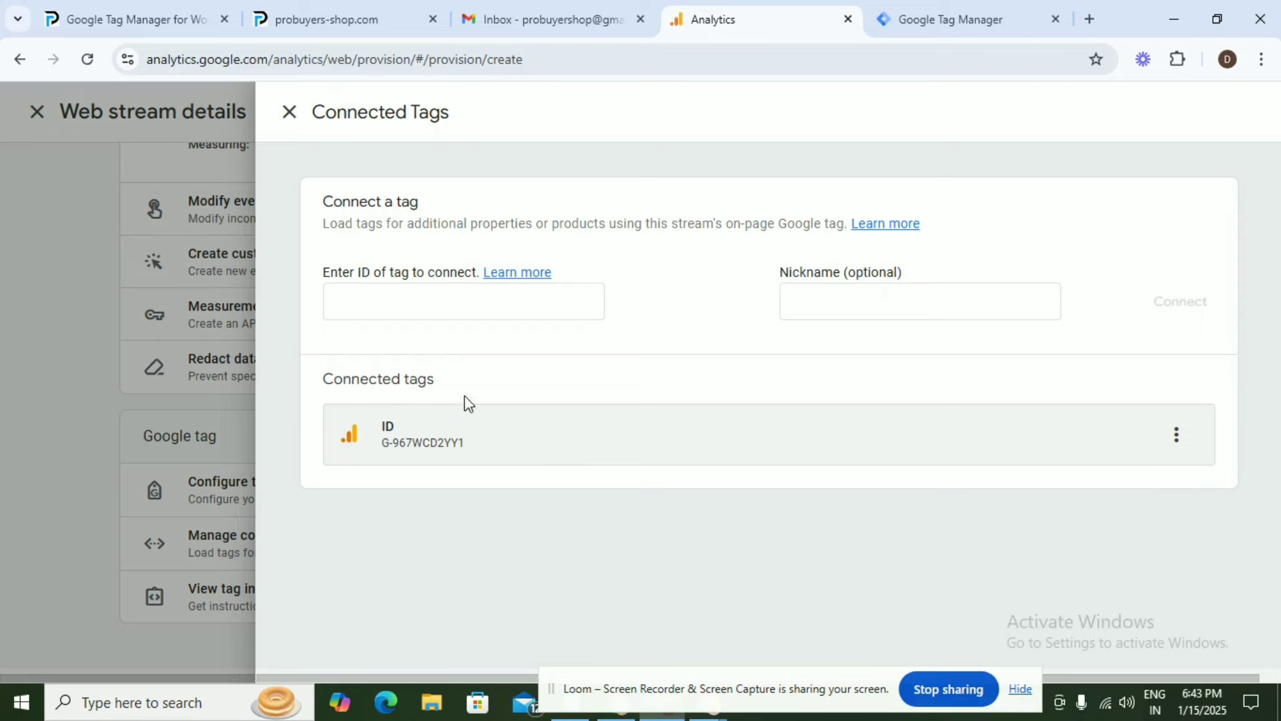
left_click(289, 112)
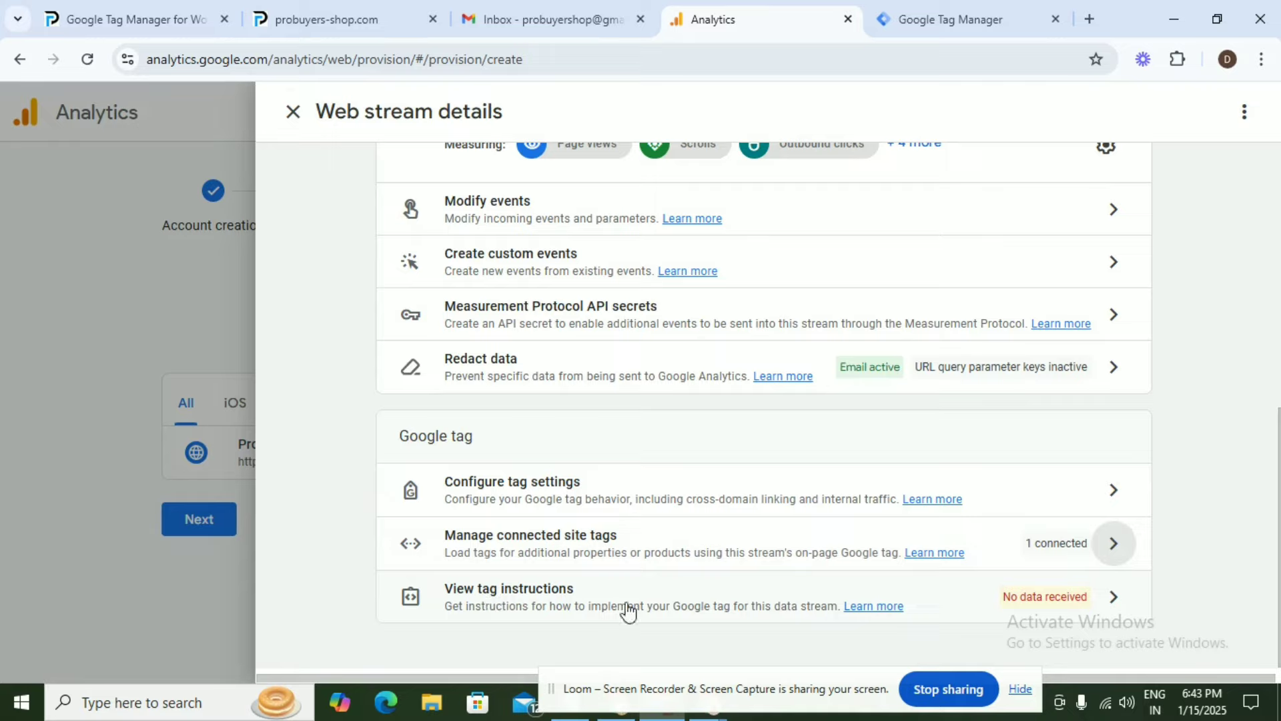
Copy the Google tag code from the stream's manual installation instructions
left_click(1104, 607)
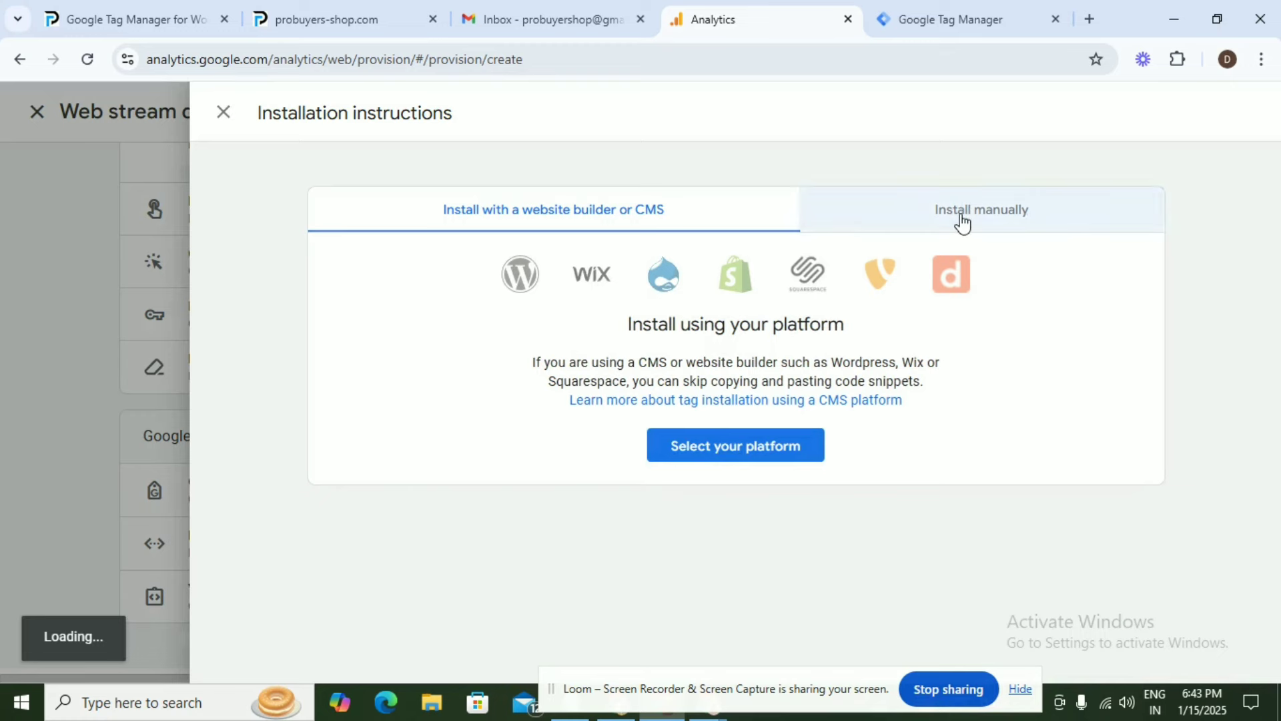
left_click(961, 220)
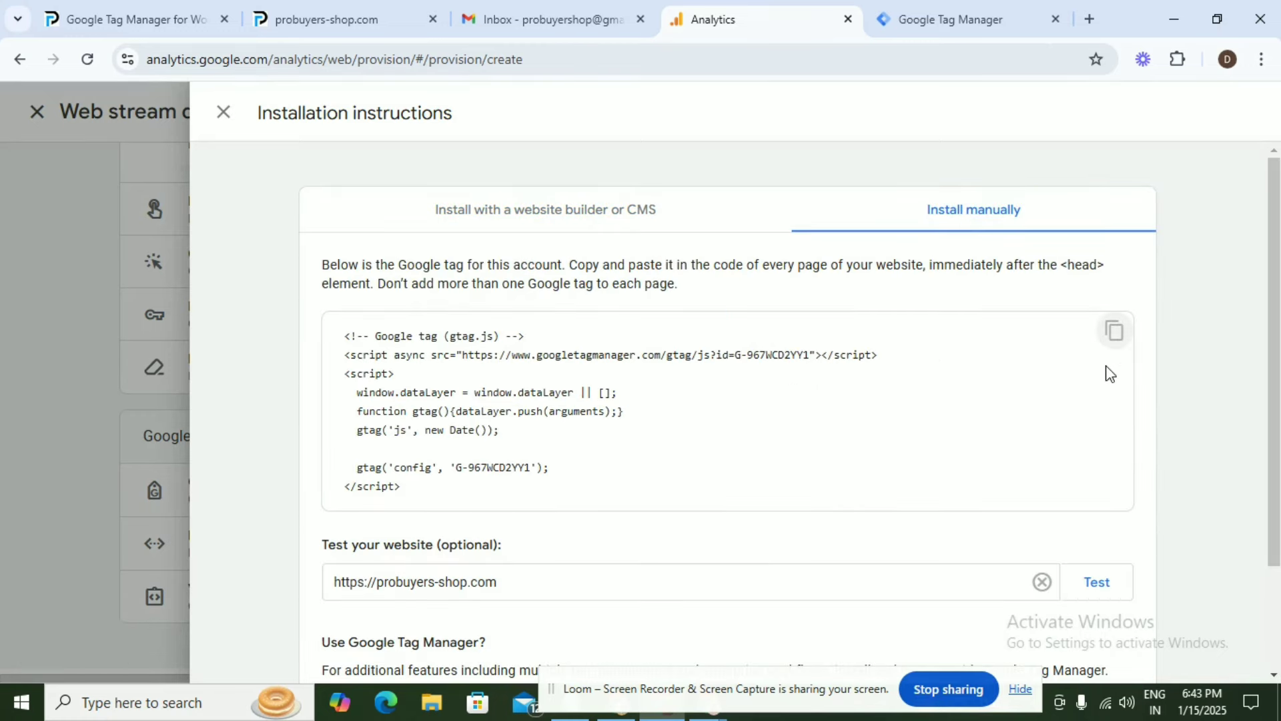
left_click(1116, 331)
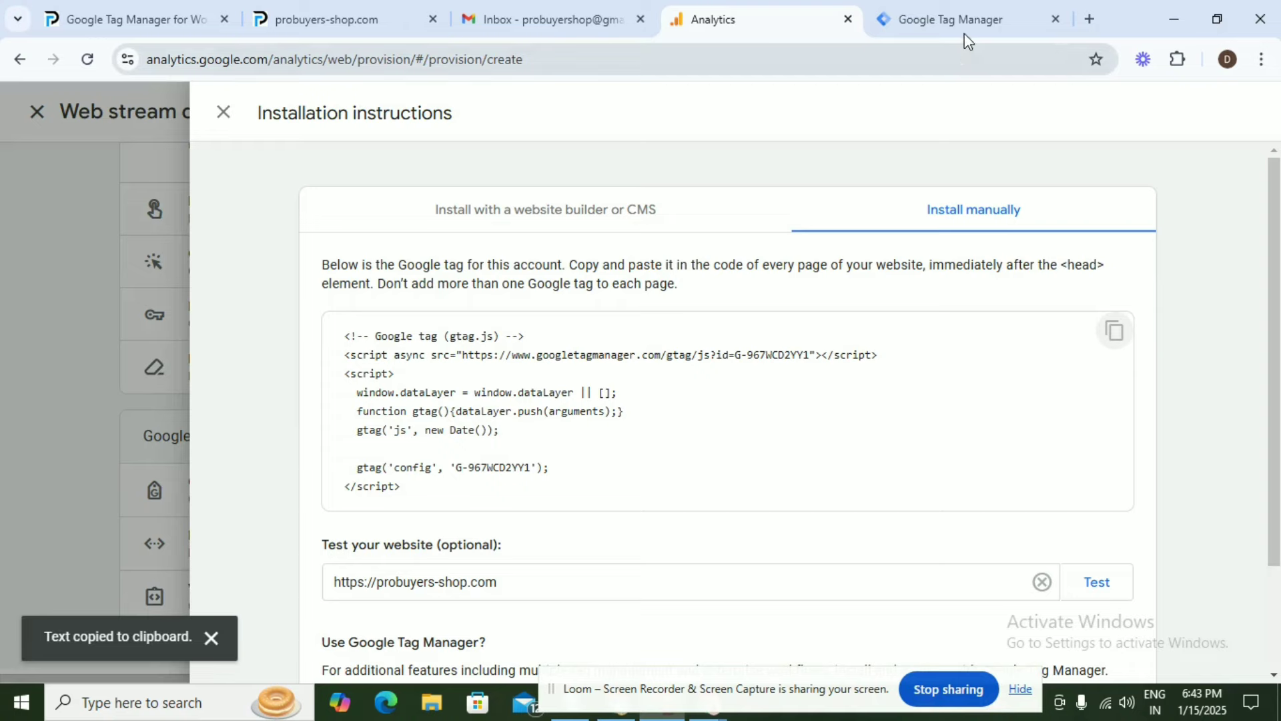
Switch to Google Tag Manager and create a new Custom HTML tag containing the copied Google tag code
left_click(969, 24)
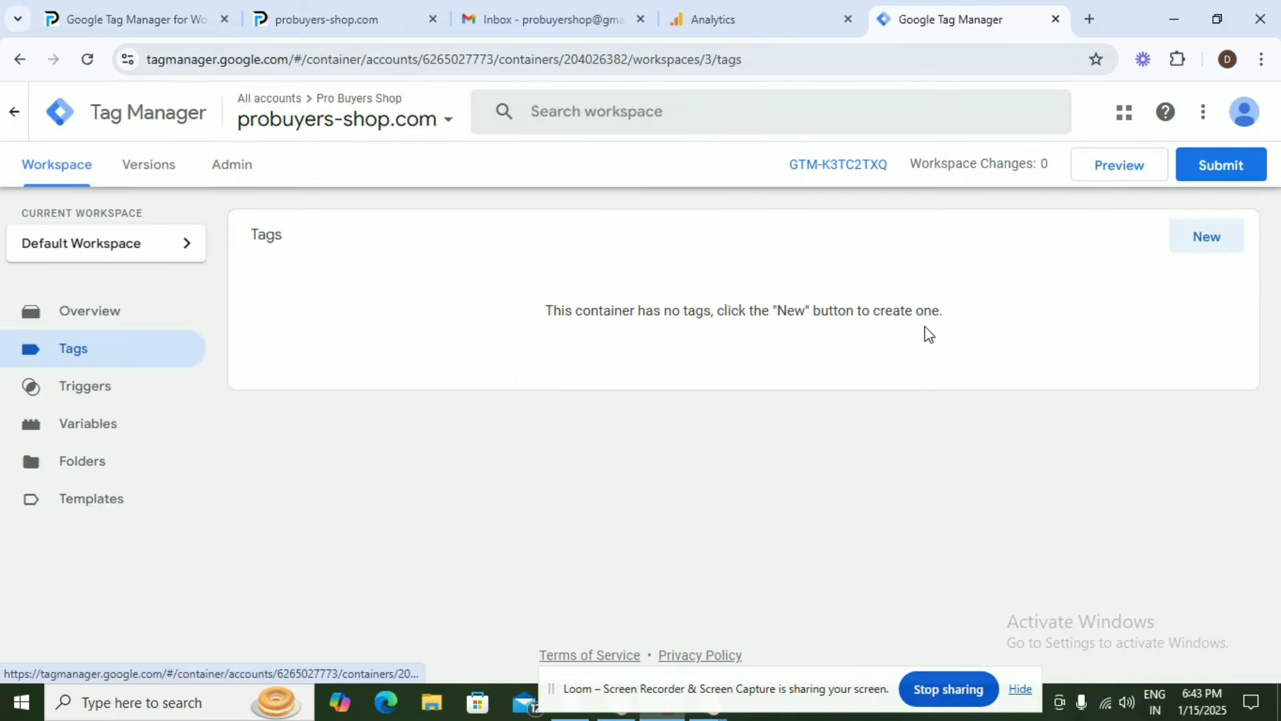
left_click(1218, 244)
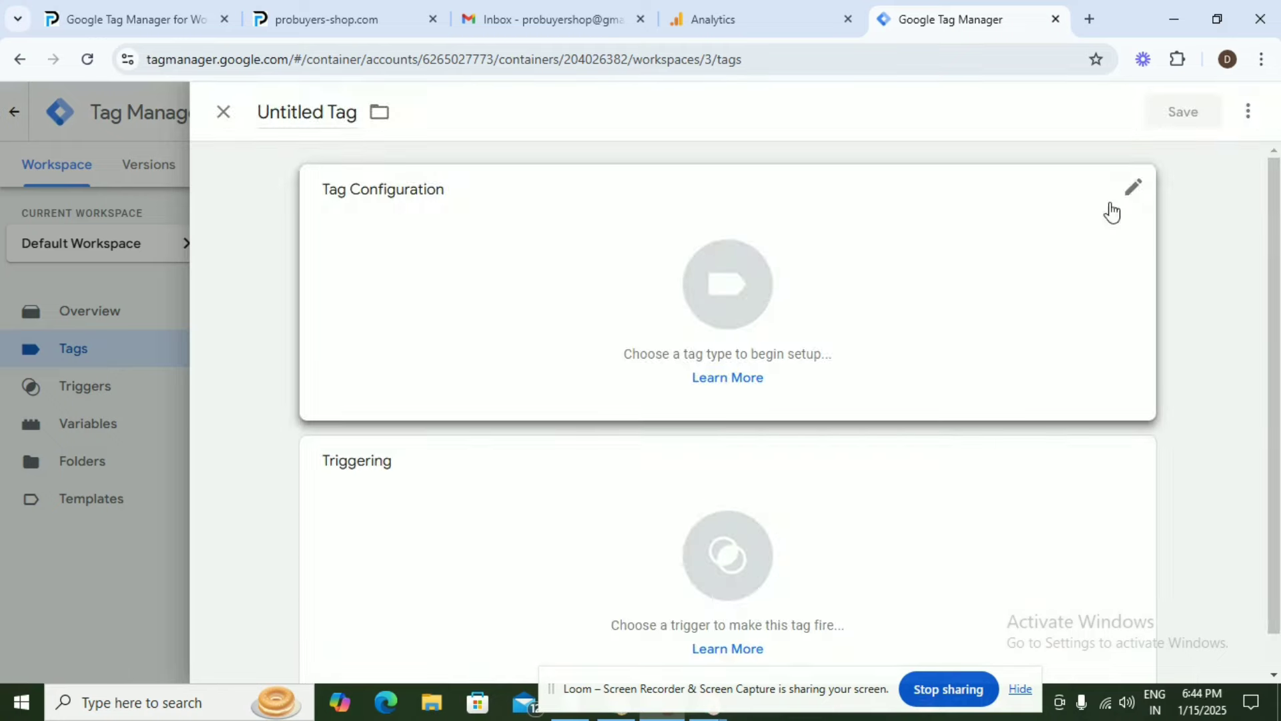
left_click(1131, 199)
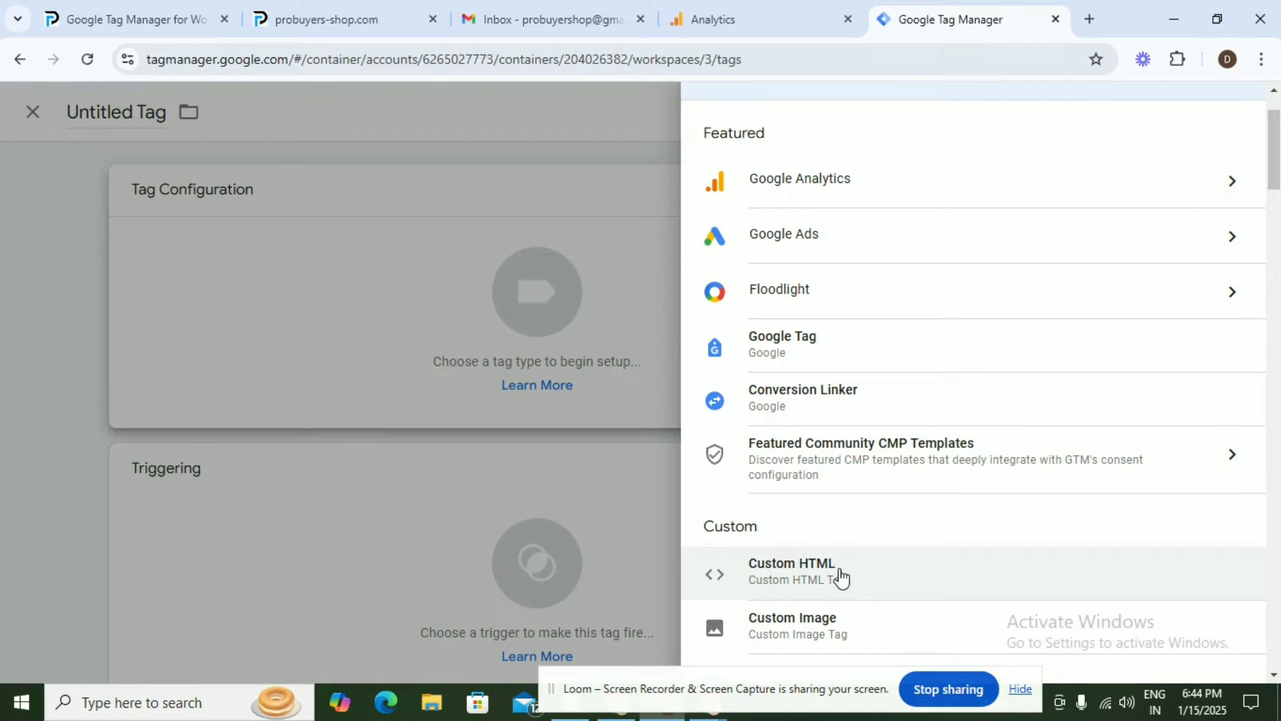
left_click(839, 575)
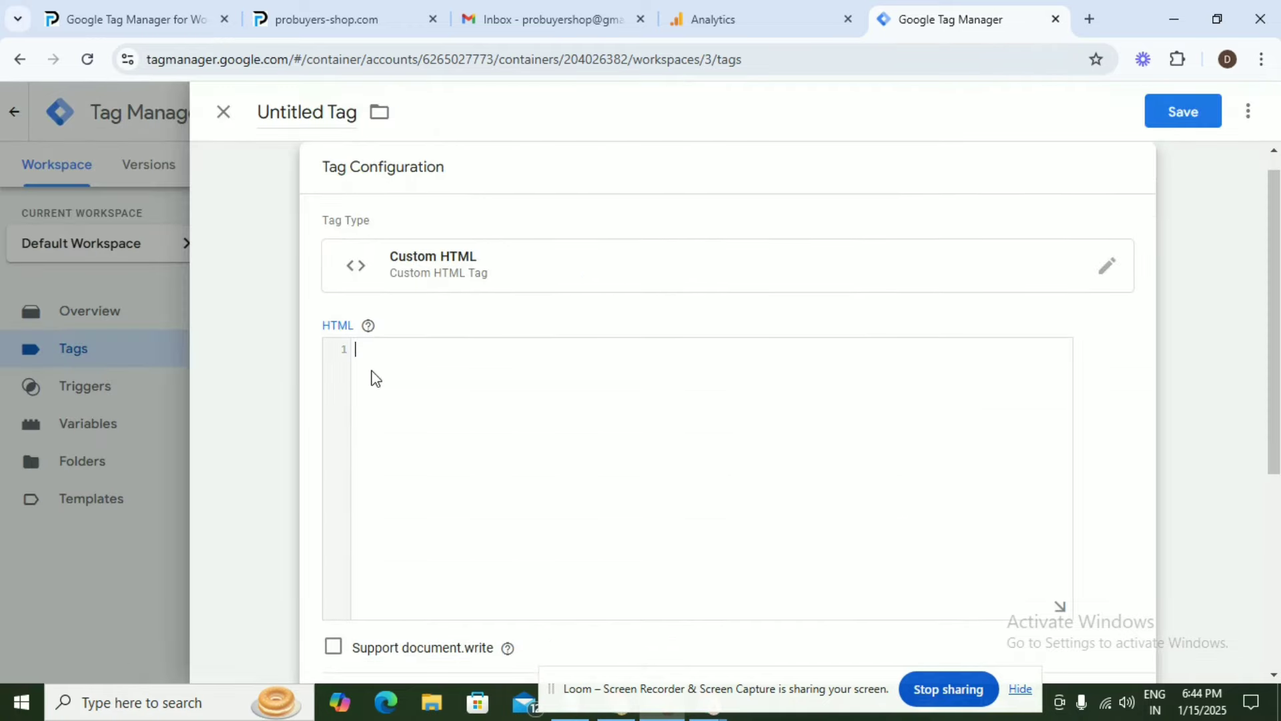
key("ctrl+v")
Name the tag c and assign the All Pages trigger to it
scroll(606, 552, "down", 4)
type("c")
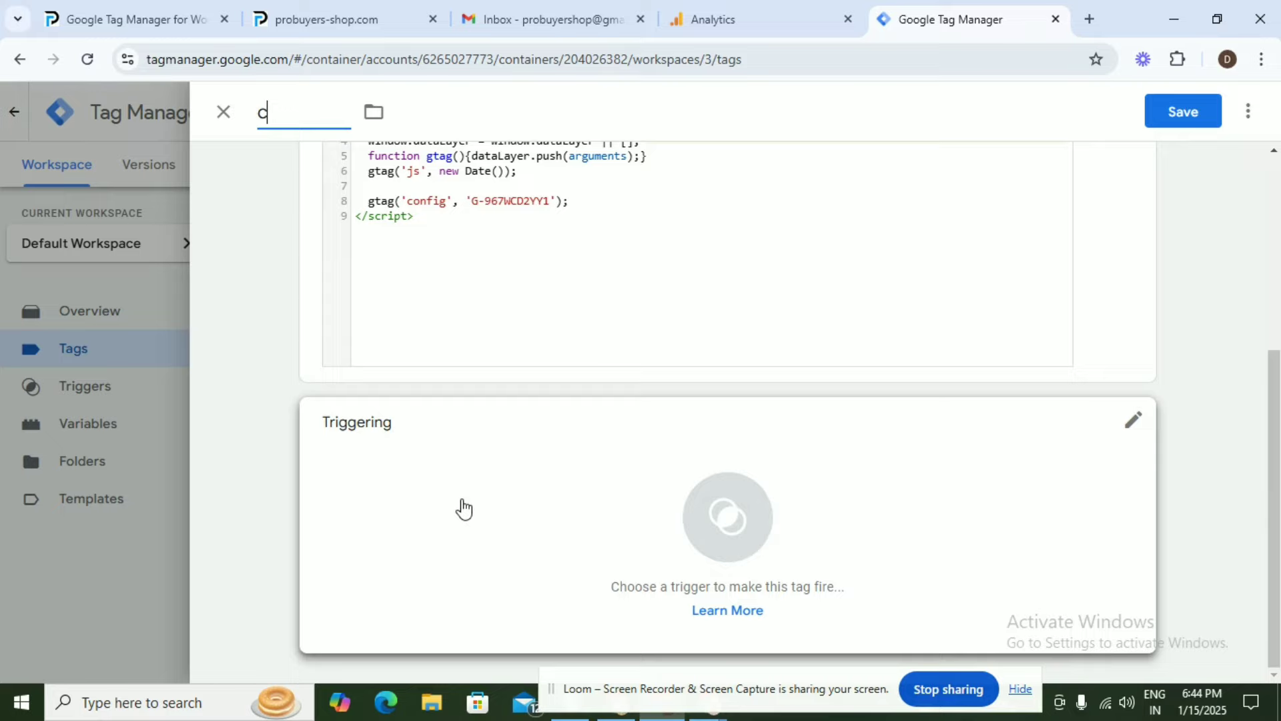
left_click(1133, 431)
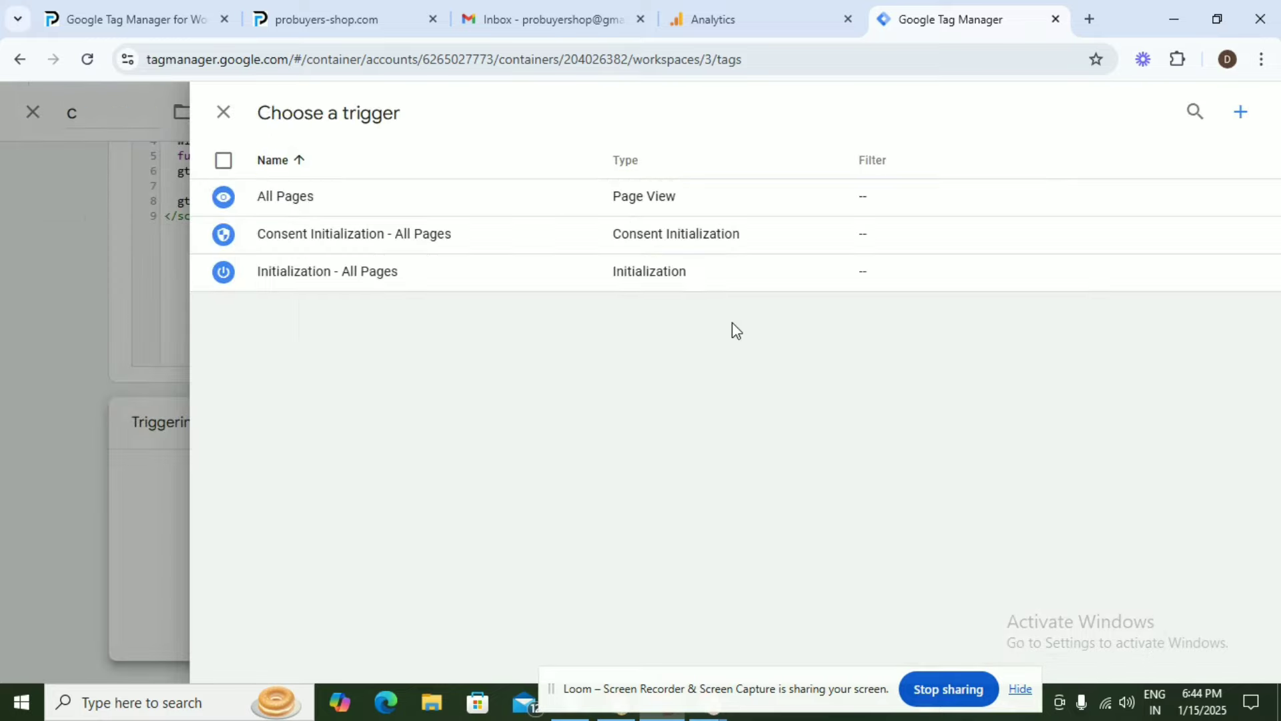
left_click(263, 212)
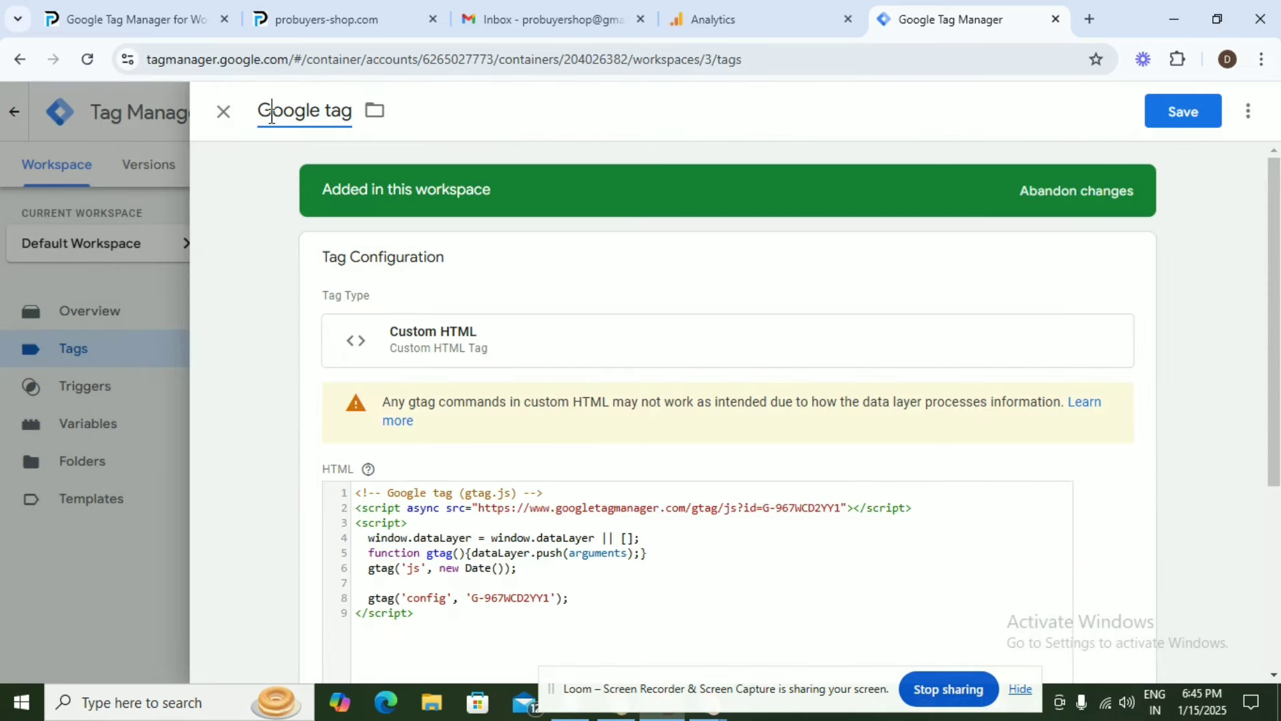
Save the tag as Google tag, and publish the workspace changes with Google tag as the version name and description
triple_click(271, 117)
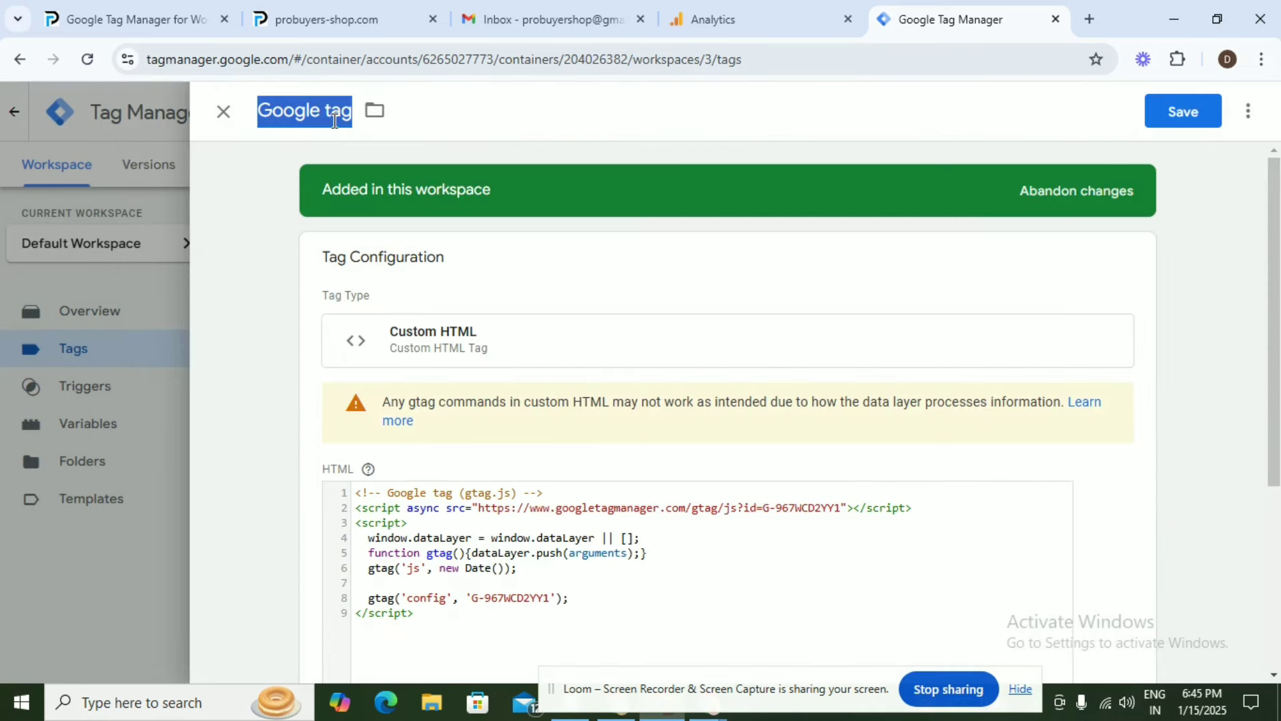
left_click(1168, 115)
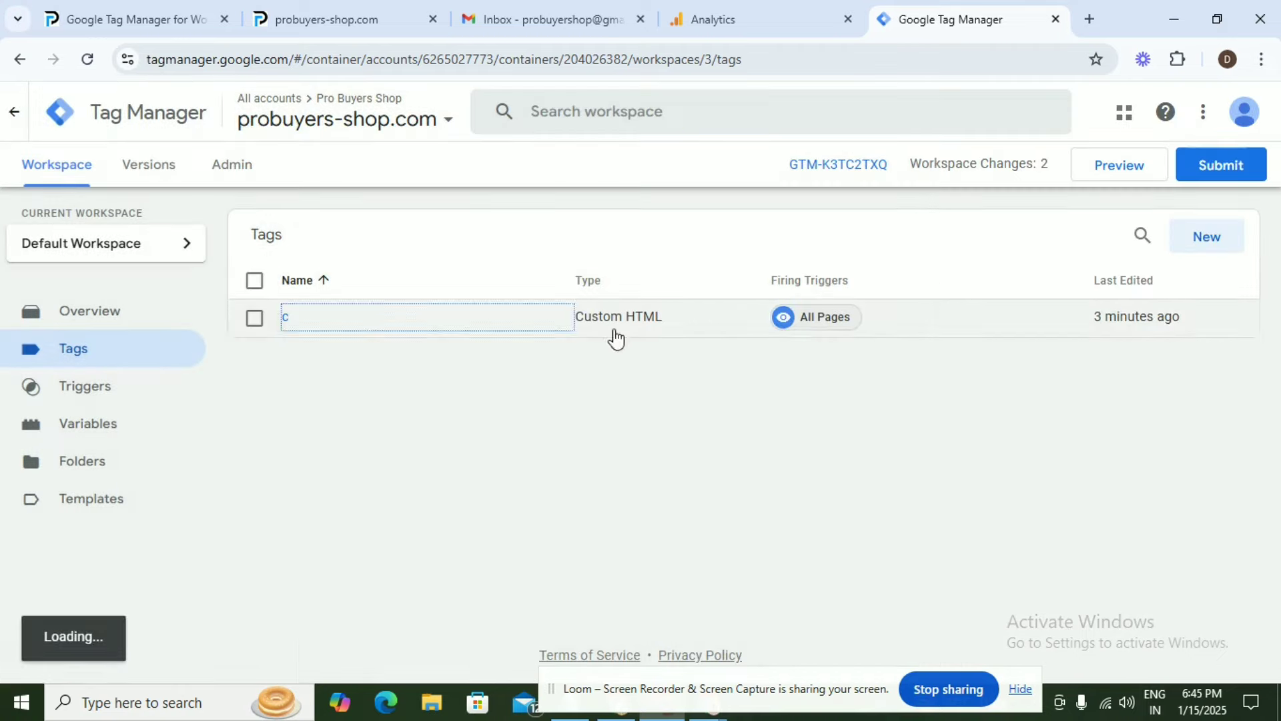
left_click(1212, 172)
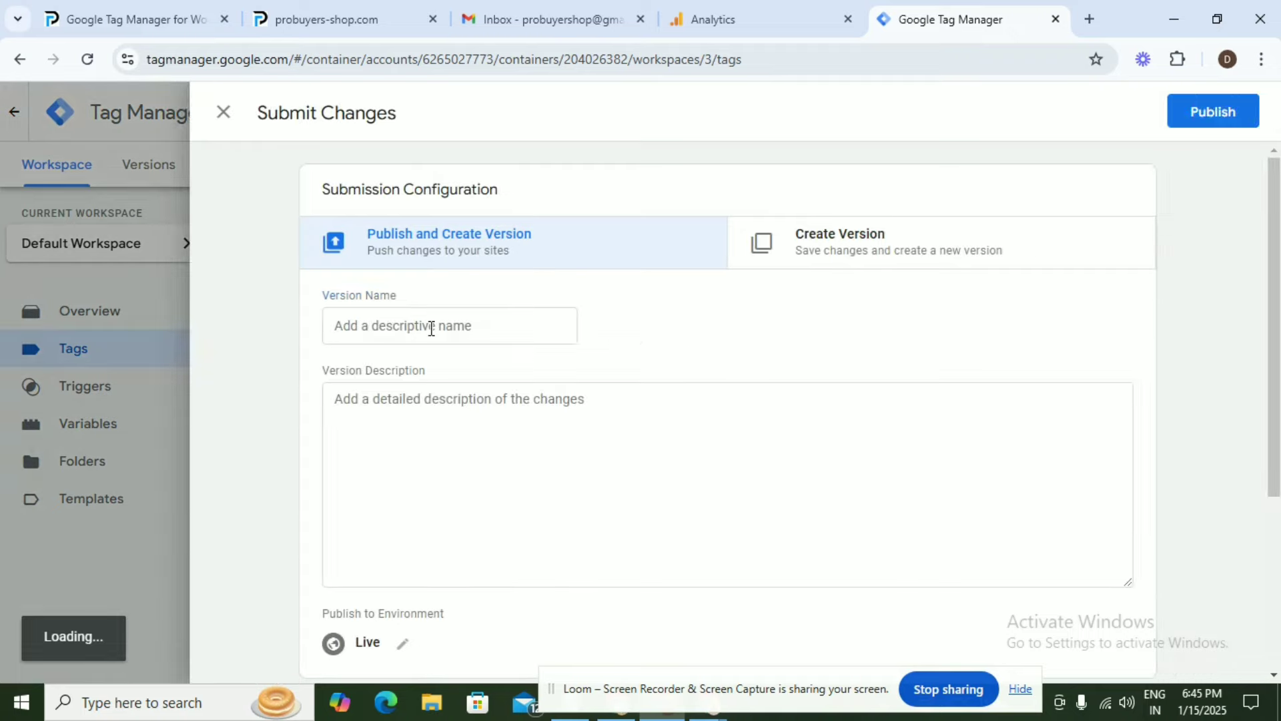
left_click(431, 327)
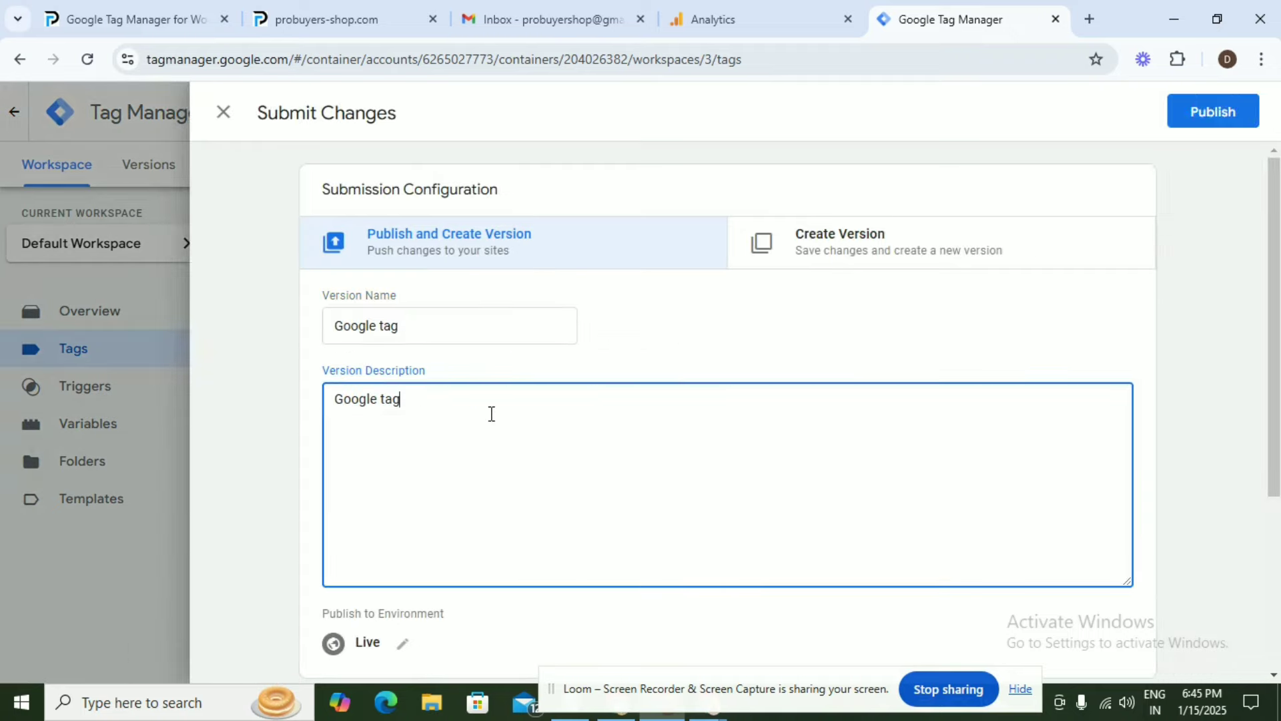
left_click(1216, 115)
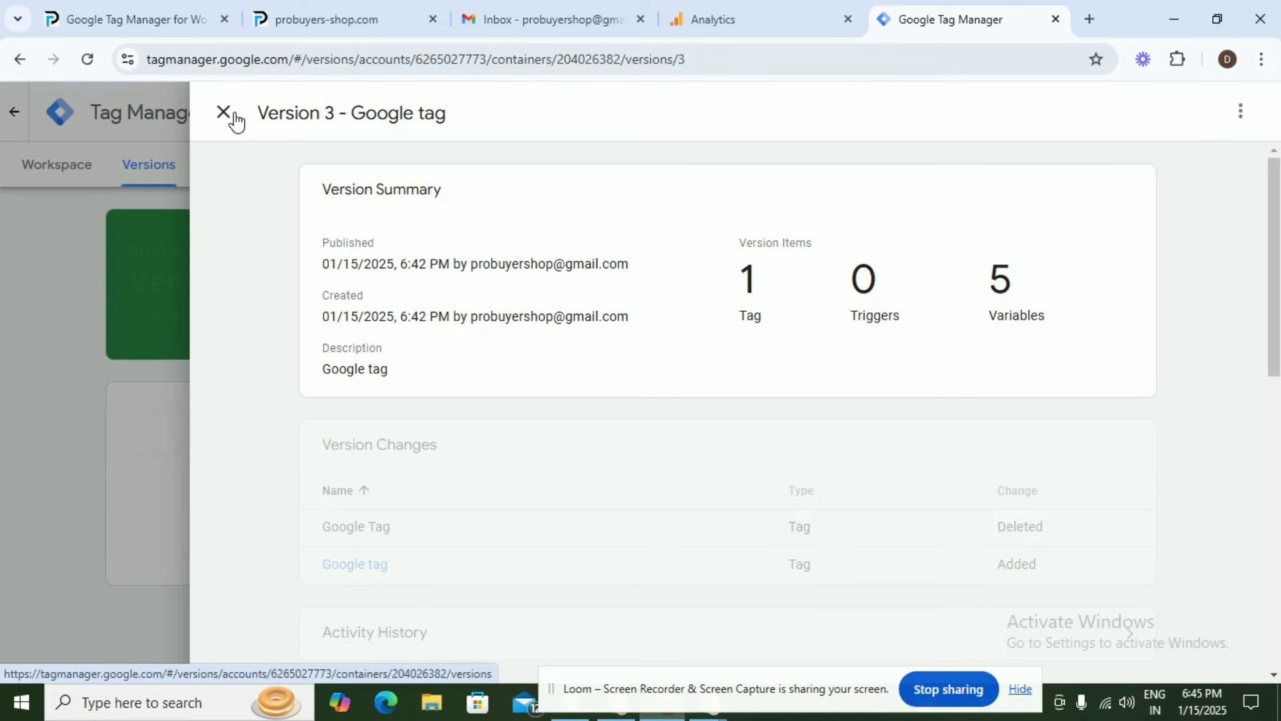
left_click(233, 113)
left_click(78, 163)
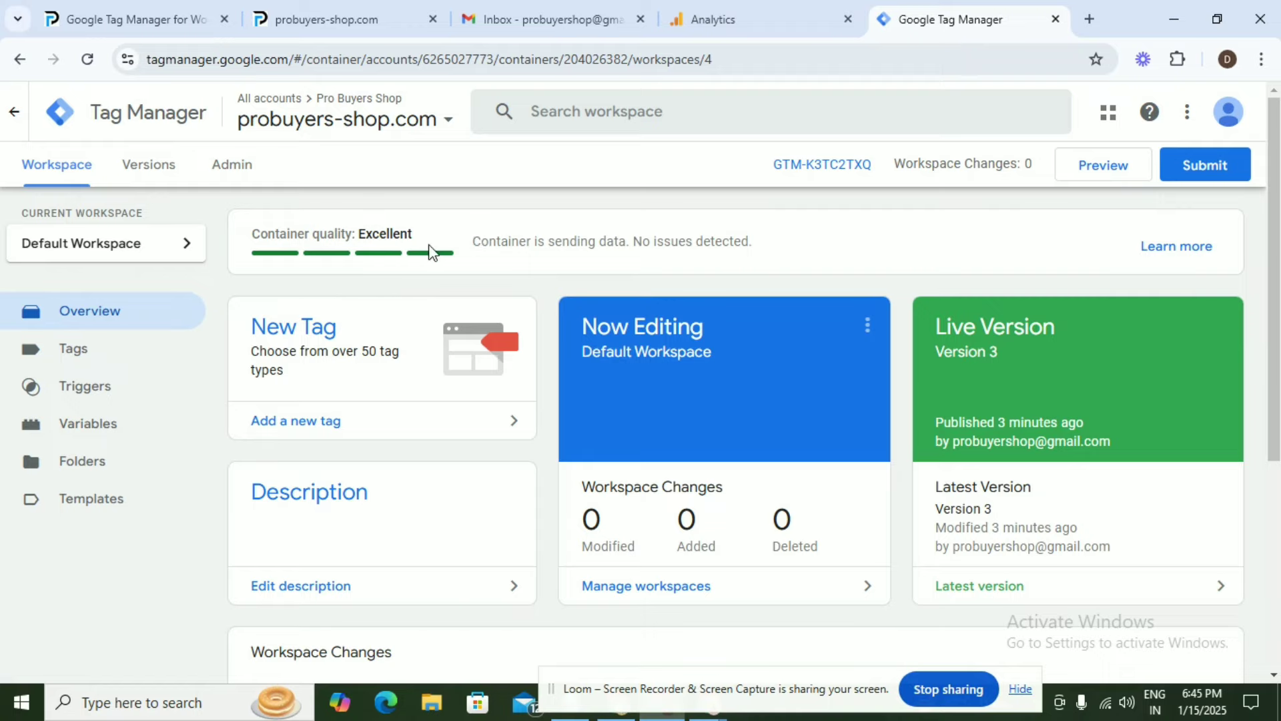
left_click(794, 25)
scroll(681, 405, "down", 1)
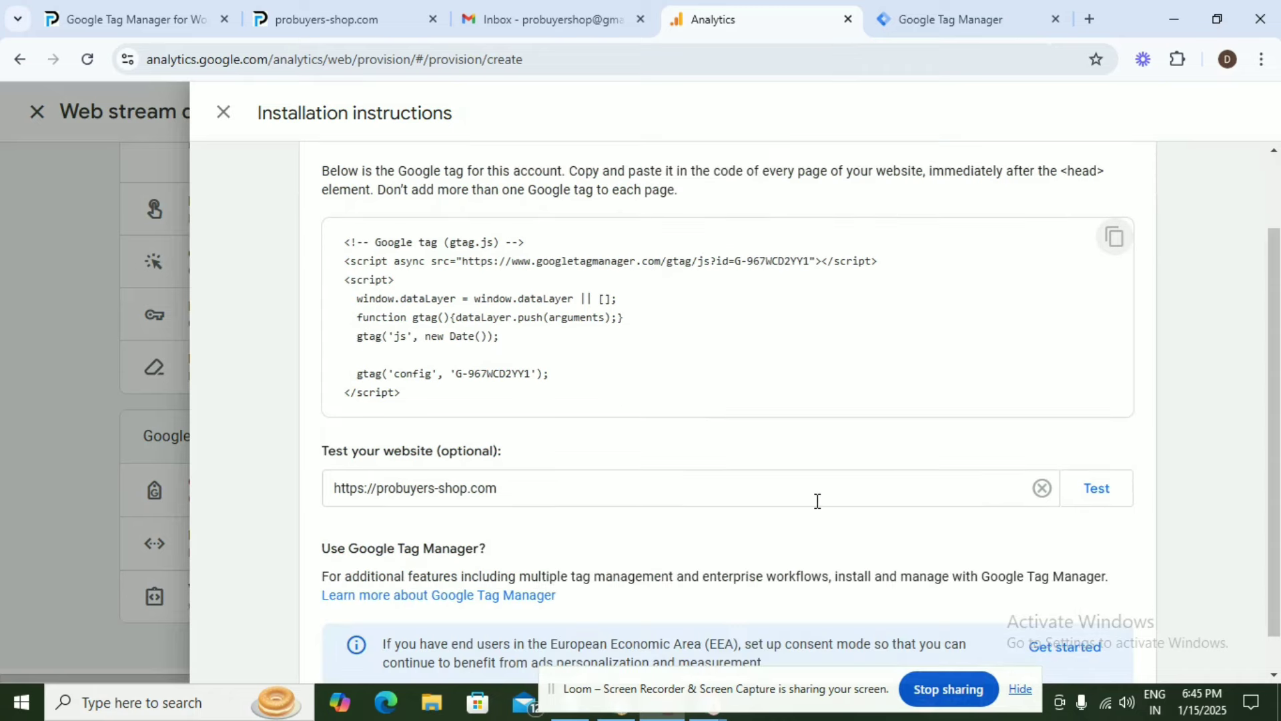
left_click(1098, 490)
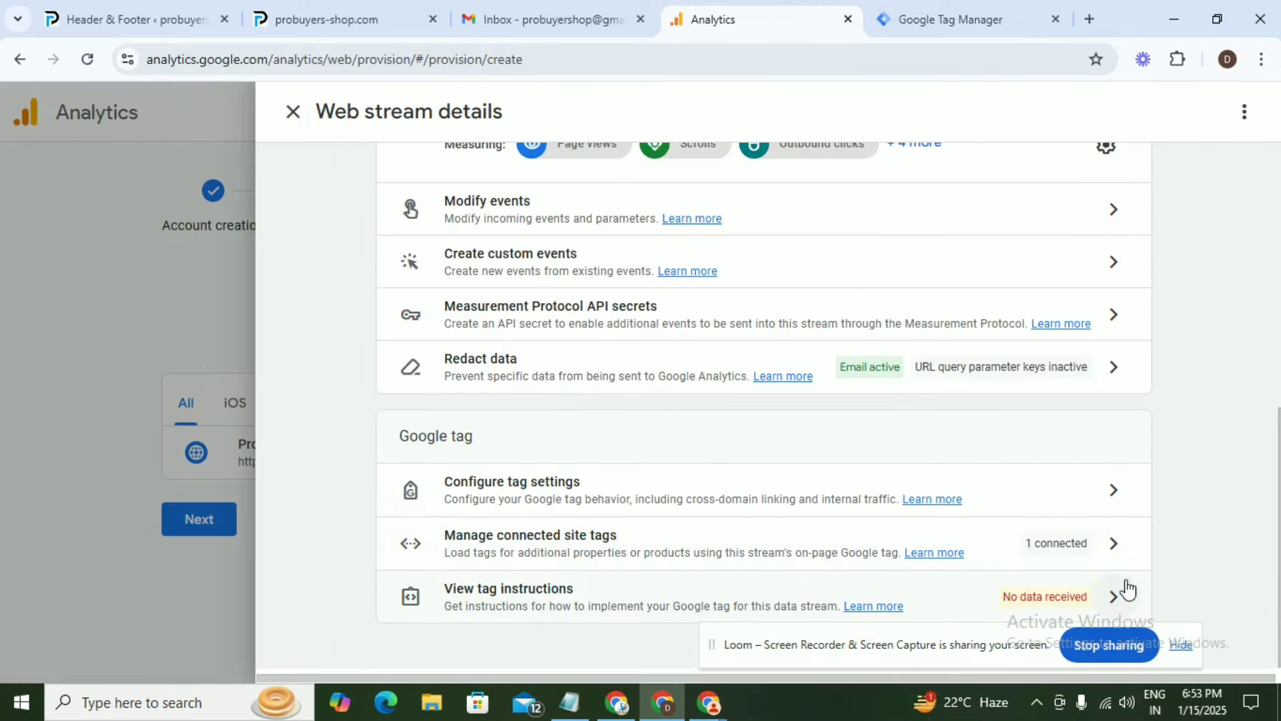
Close the web stream details and complete the data collection stage of the property setup
scroll(1073, 572, "up", 7)
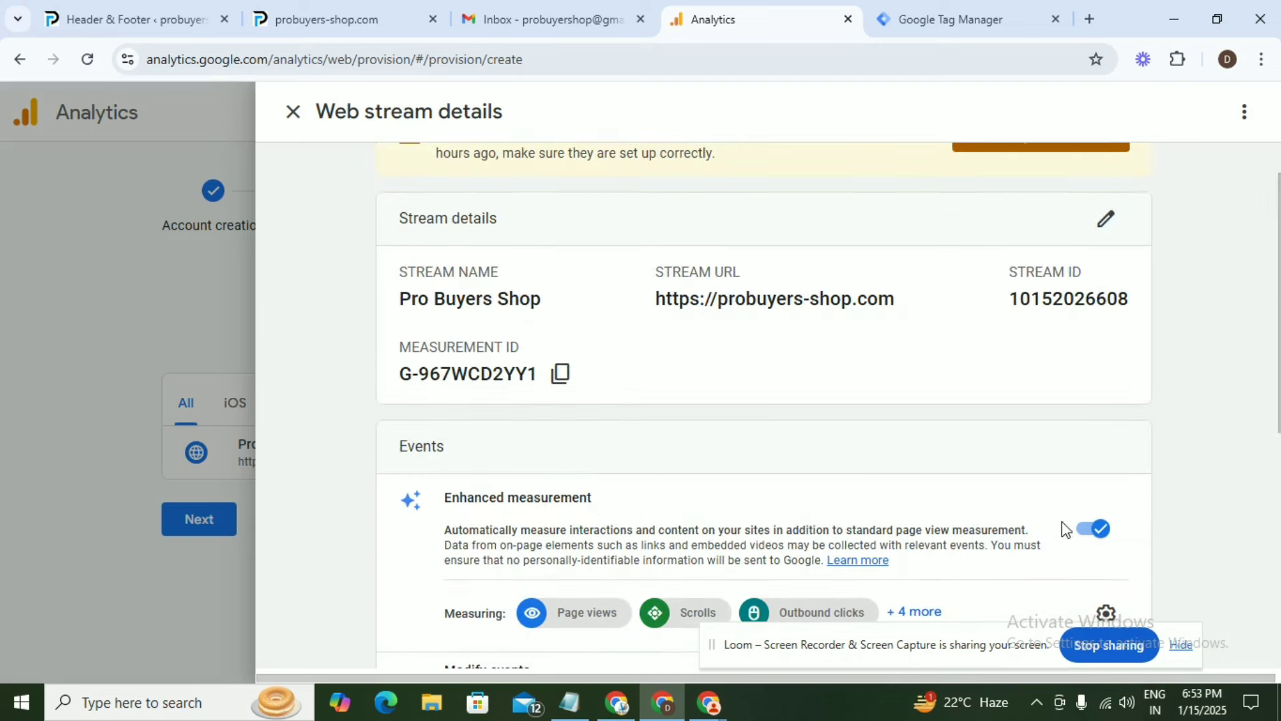
scroll(1063, 524, "up", 1)
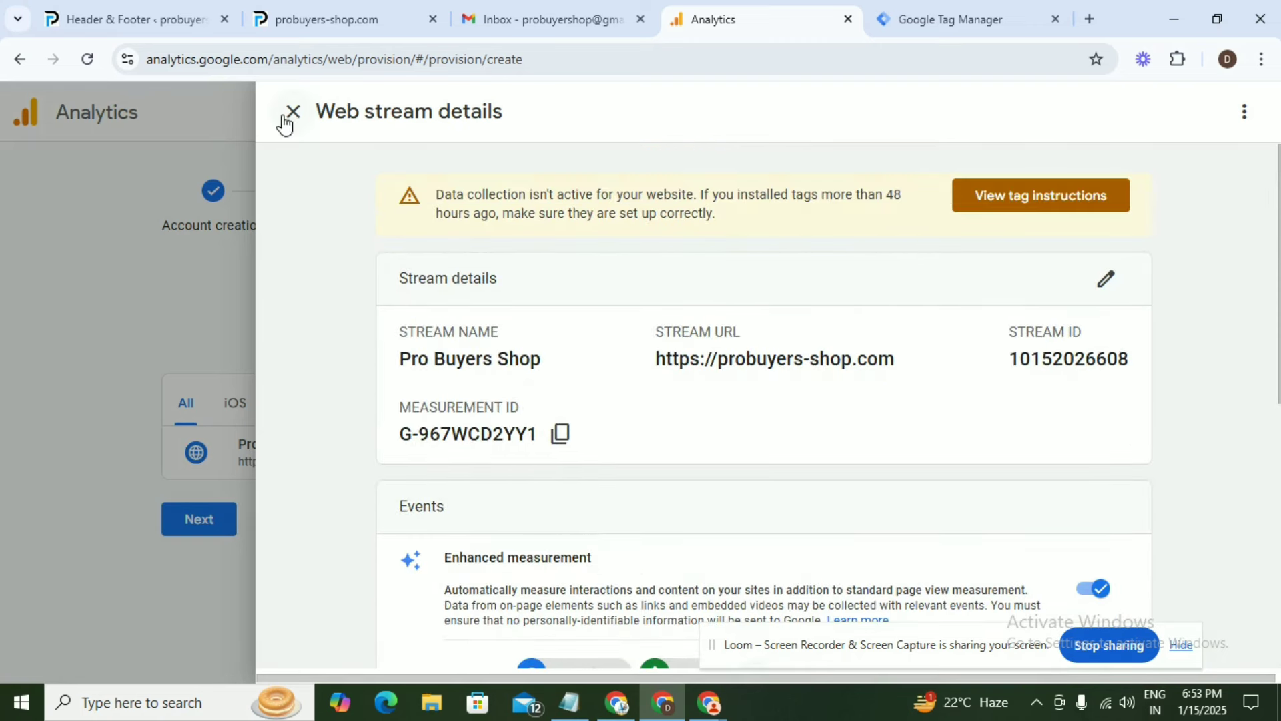
left_click(294, 113)
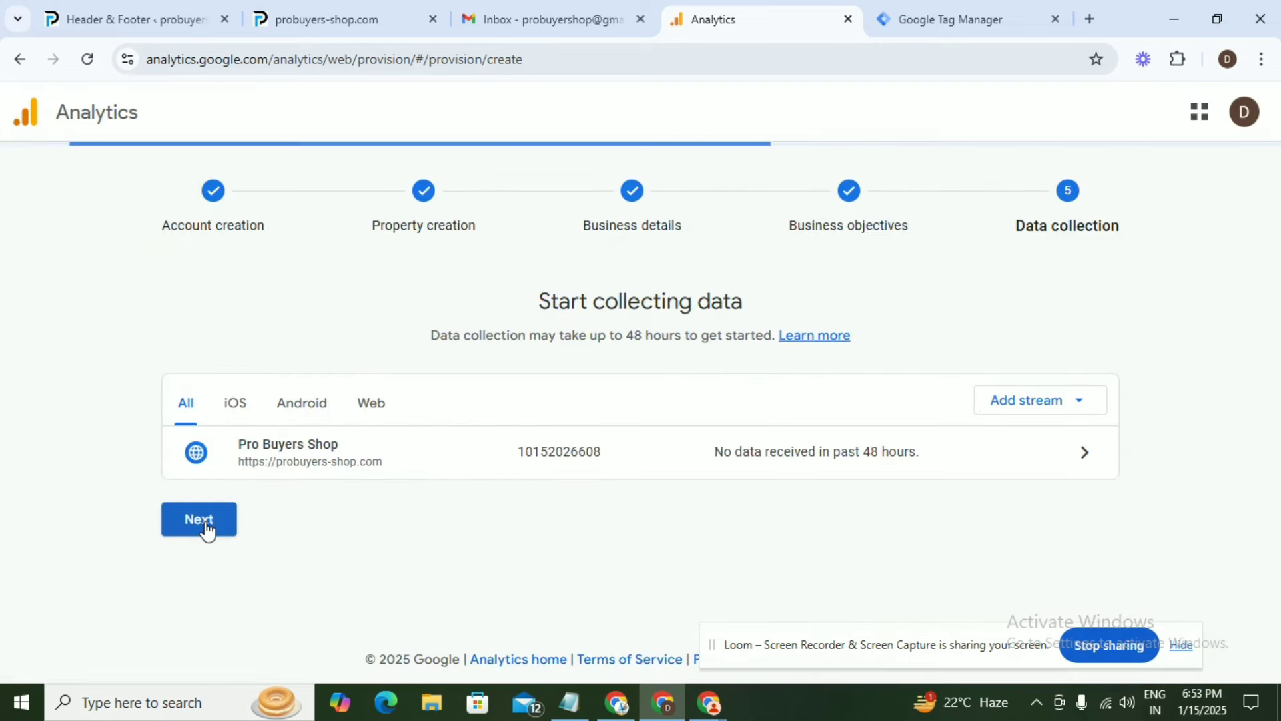
left_click(207, 528)
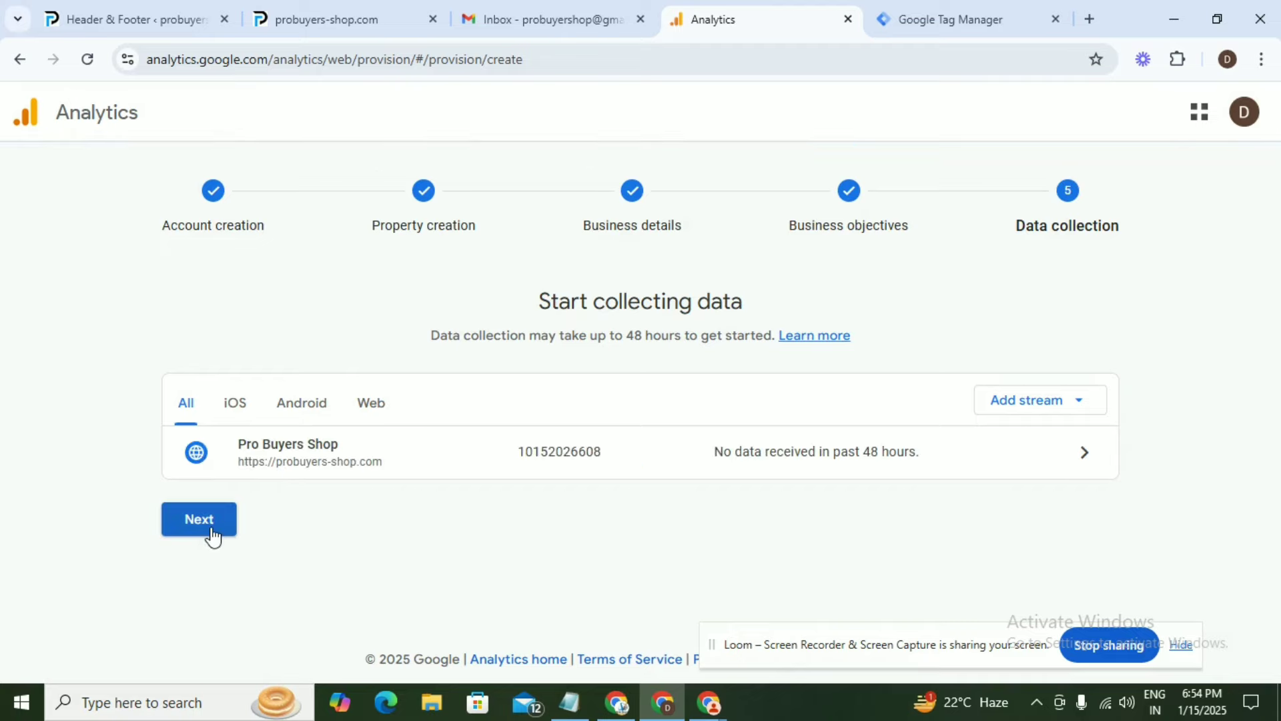
left_click(209, 533)
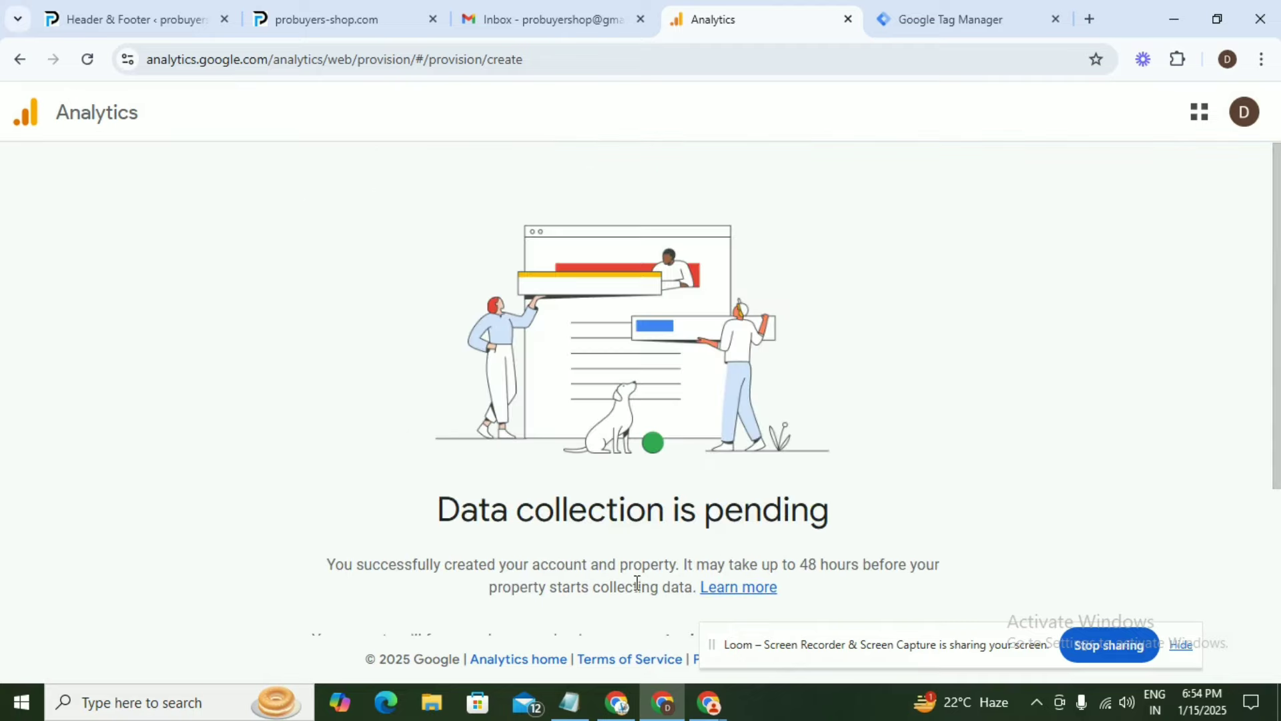
Continue to the Analytics home and save the email communication preferences with all four options selected
scroll(636, 585, "down", 3)
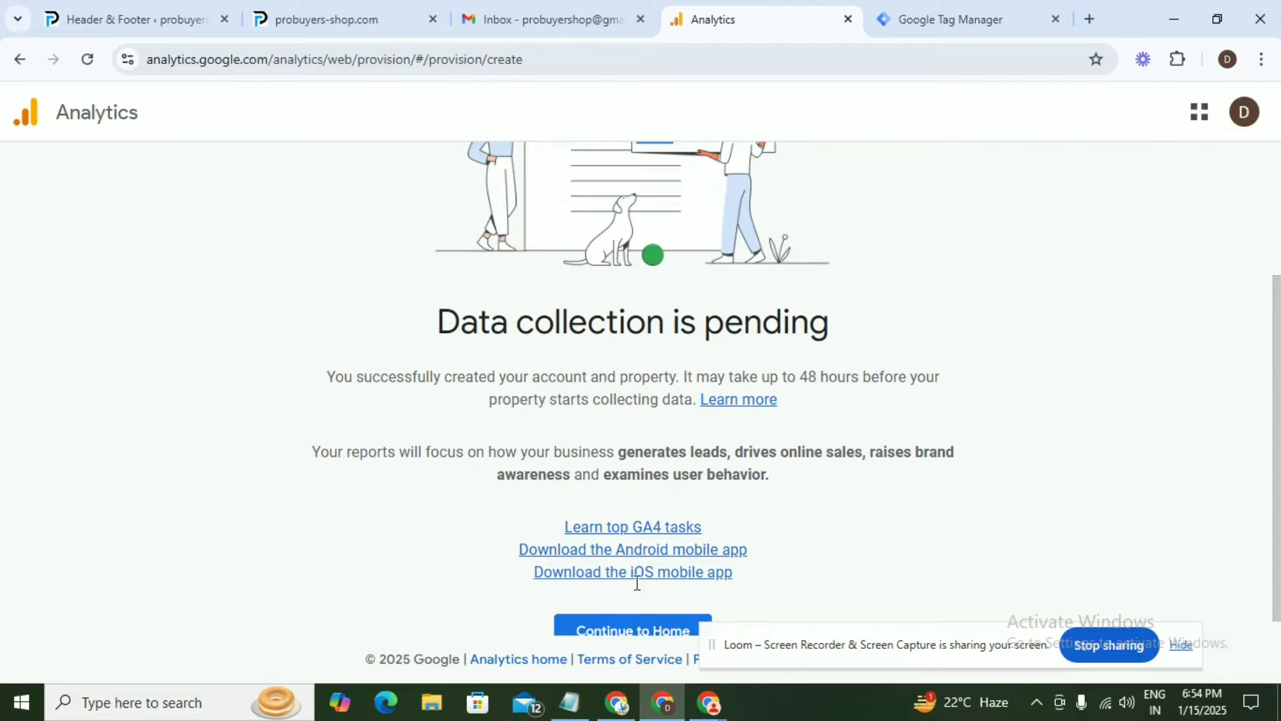
left_click(632, 628)
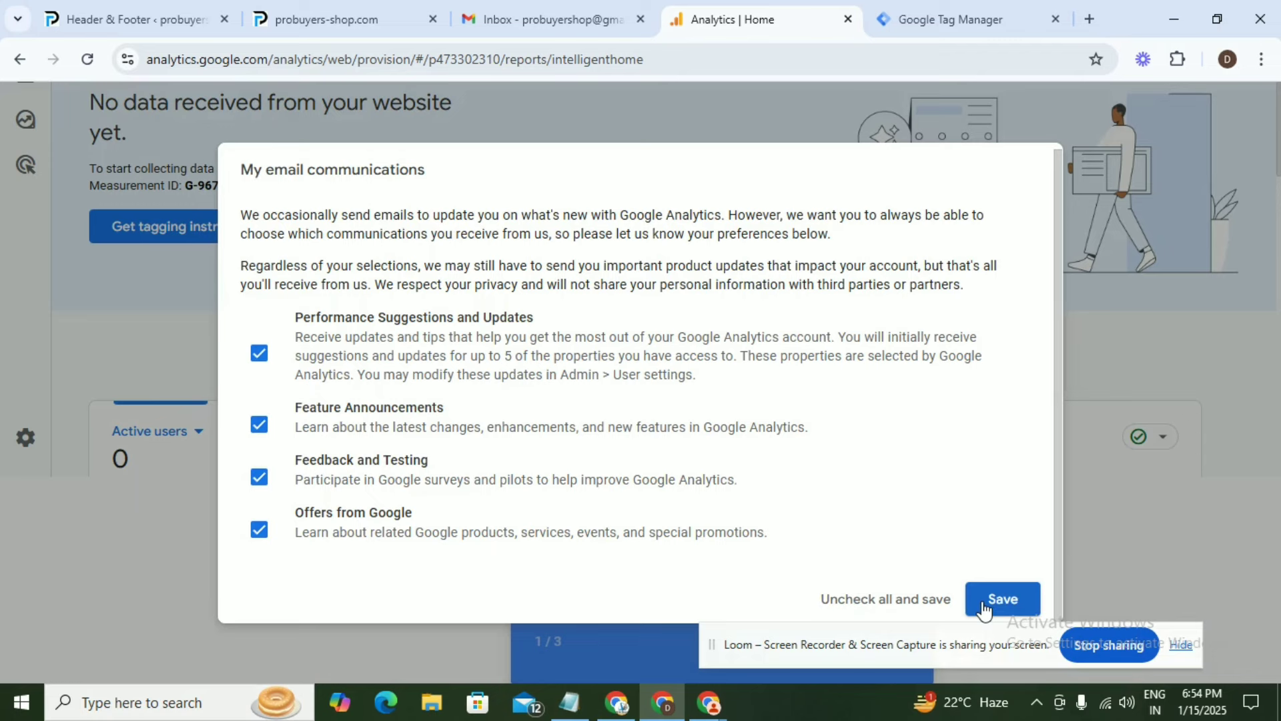
left_click(983, 609)
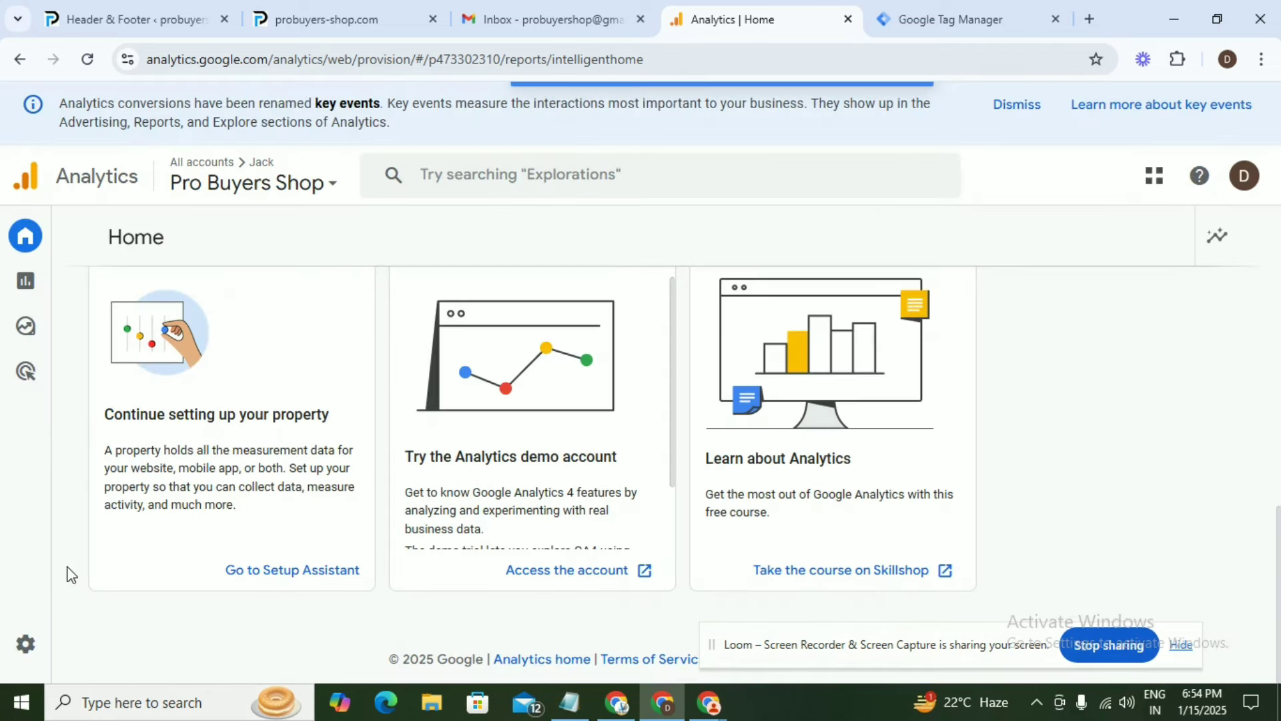
Open the Pro Buyers Shop web stream from the property's data streams settings, review its details, and close it
mouse_move(28, 652)
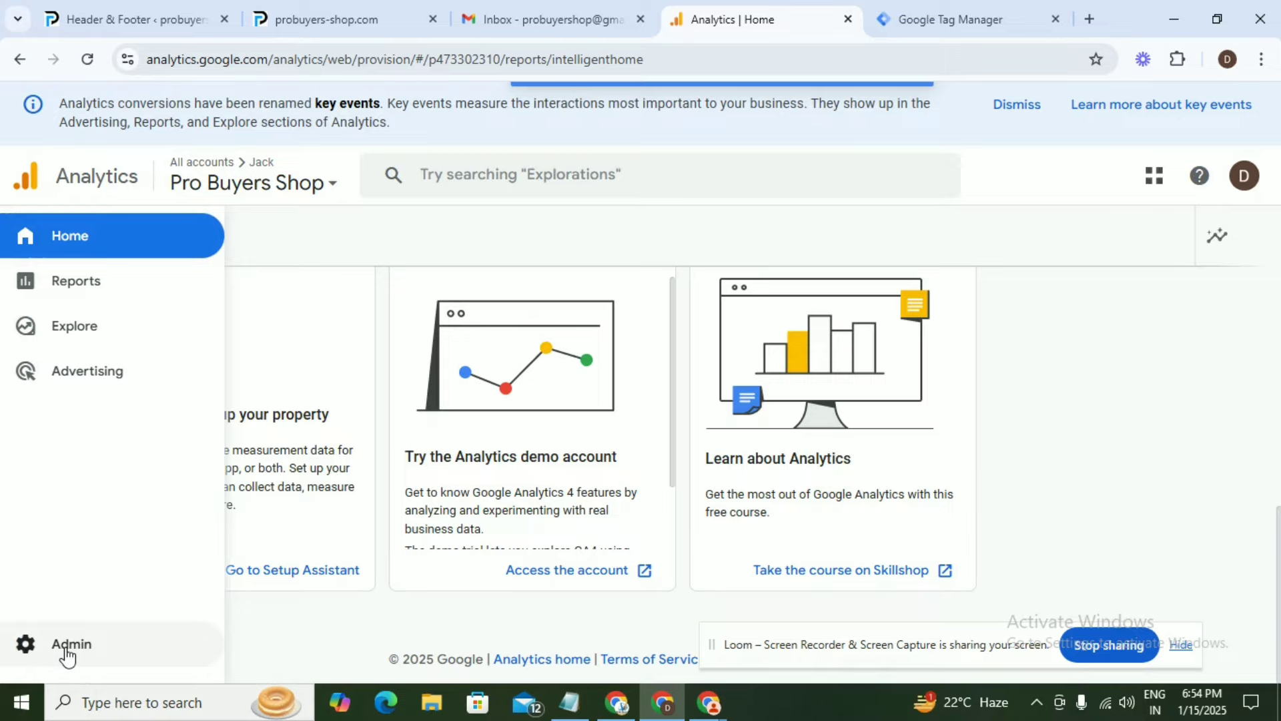
left_click(66, 649)
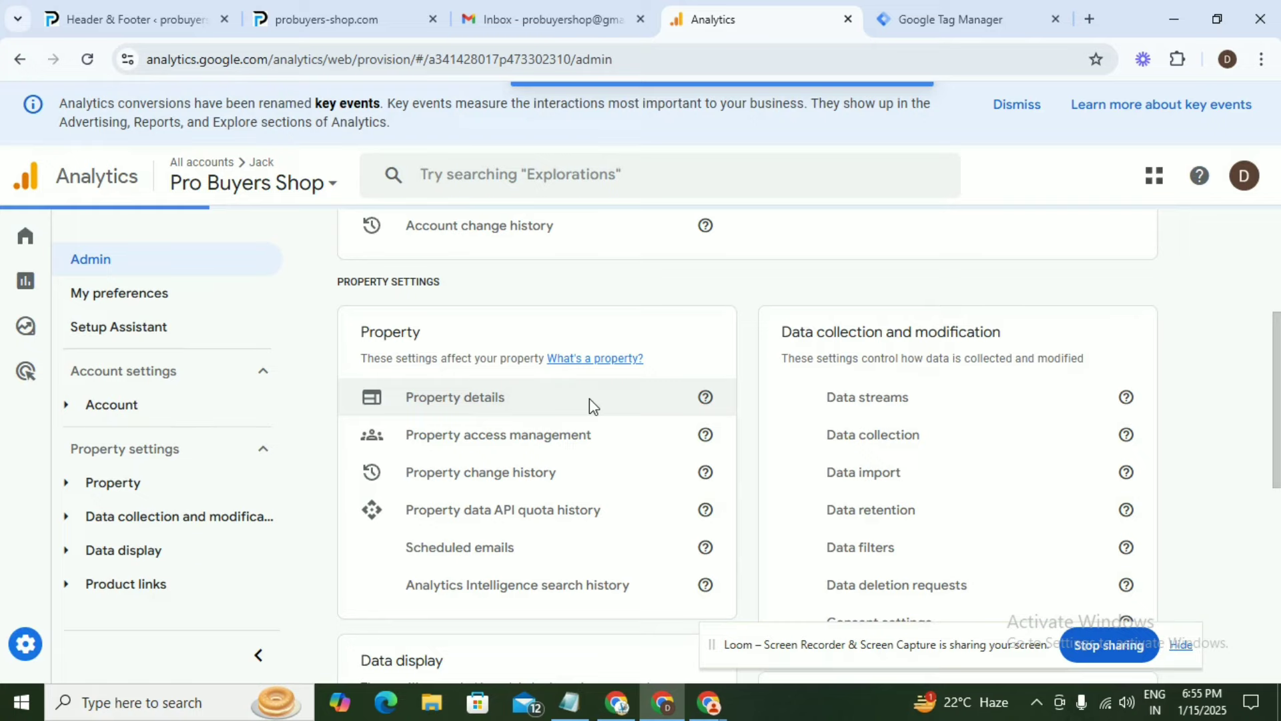
left_click(884, 412)
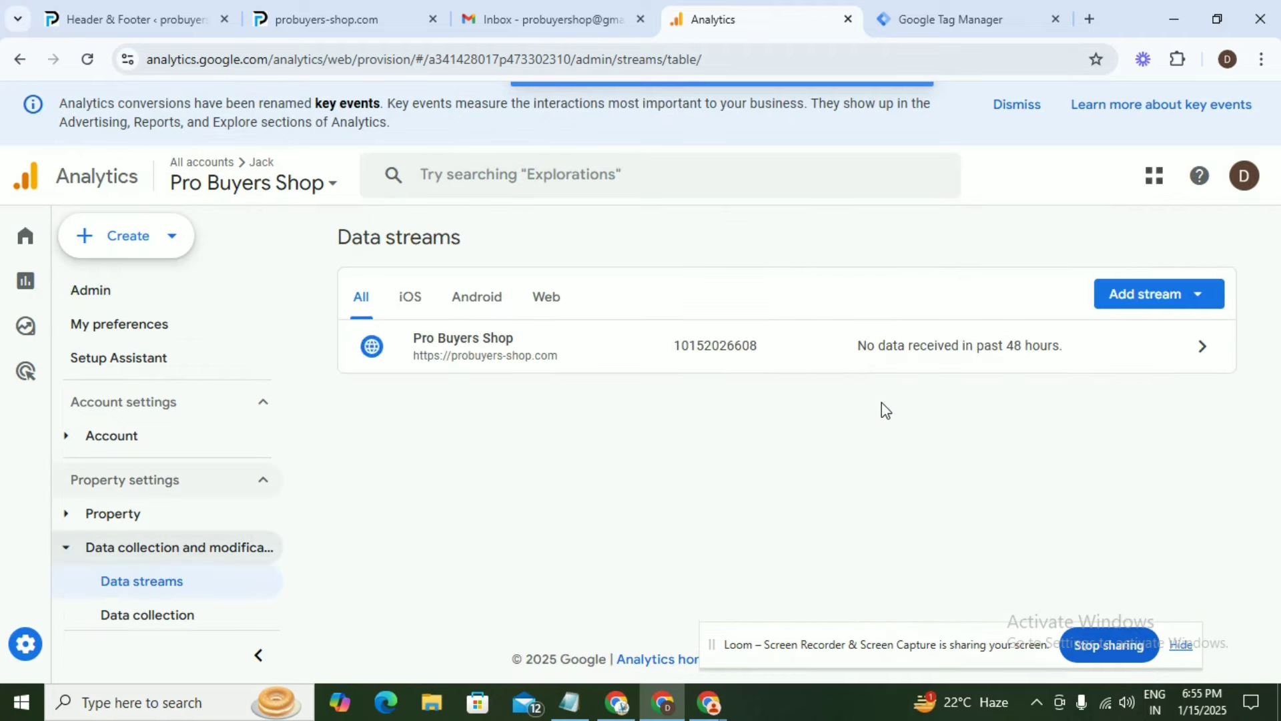
left_click(1202, 352)
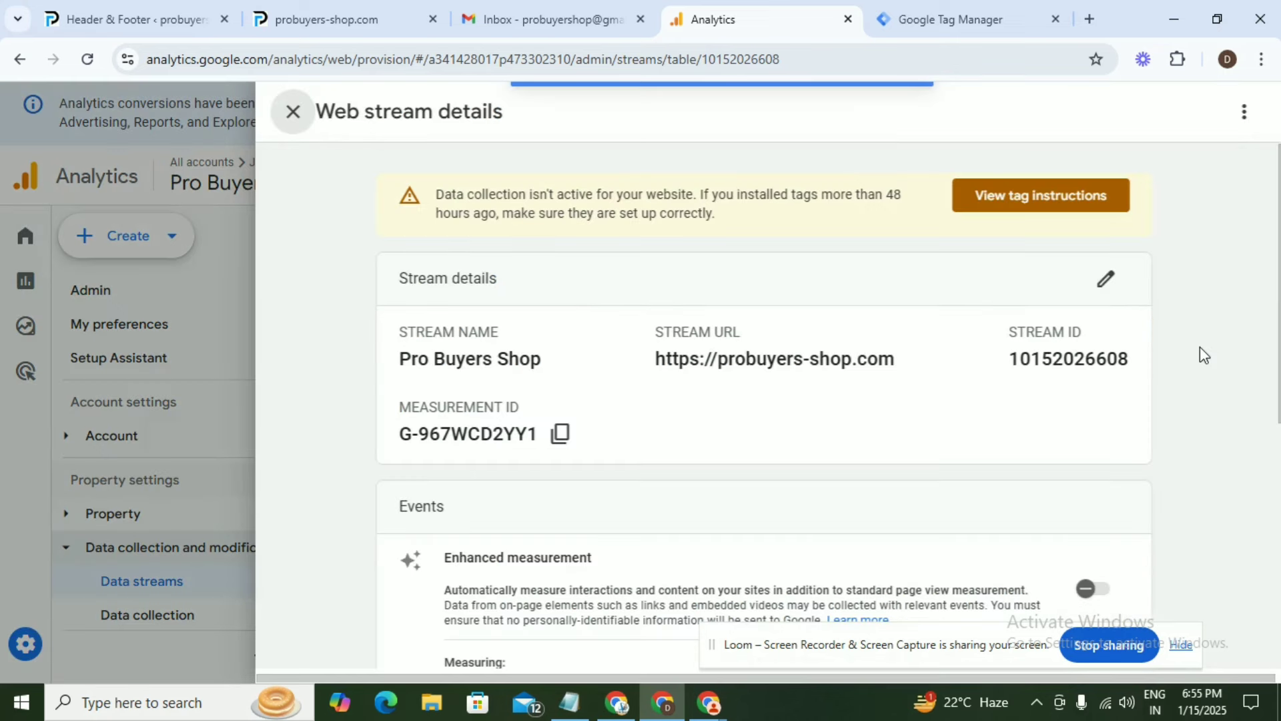
scroll(878, 419, "down", 5)
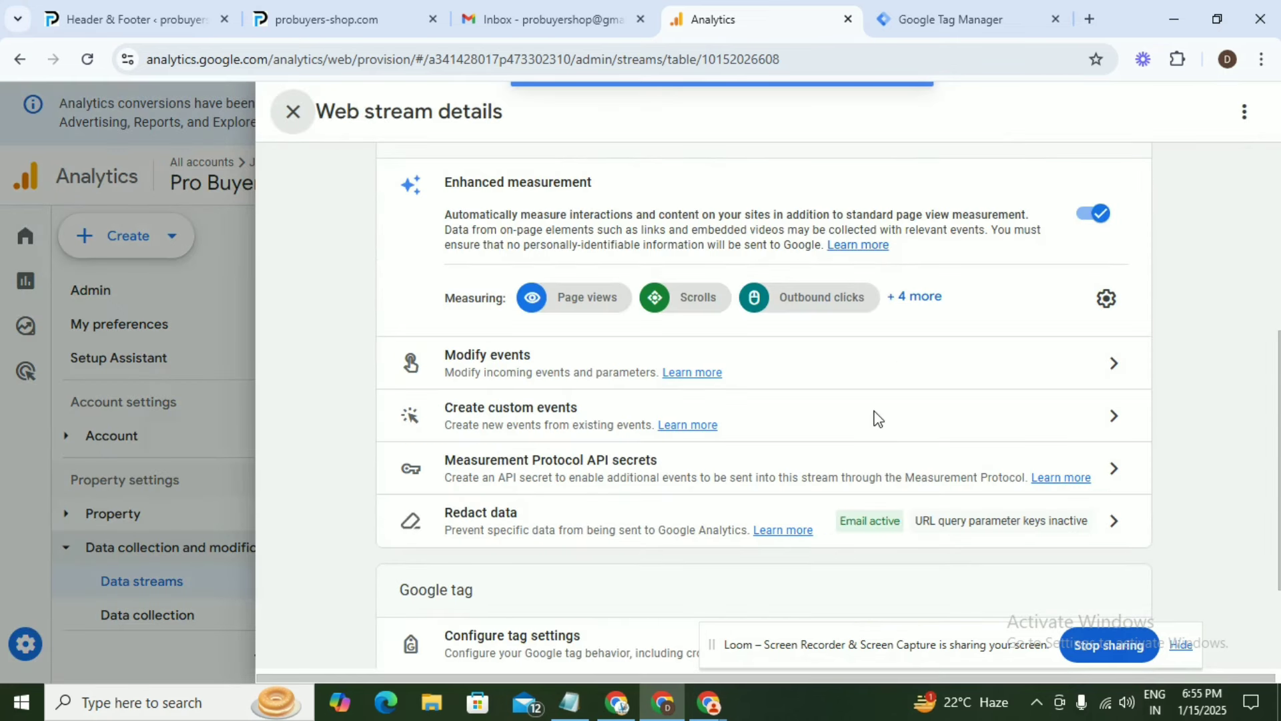
scroll(879, 418, "down", 2)
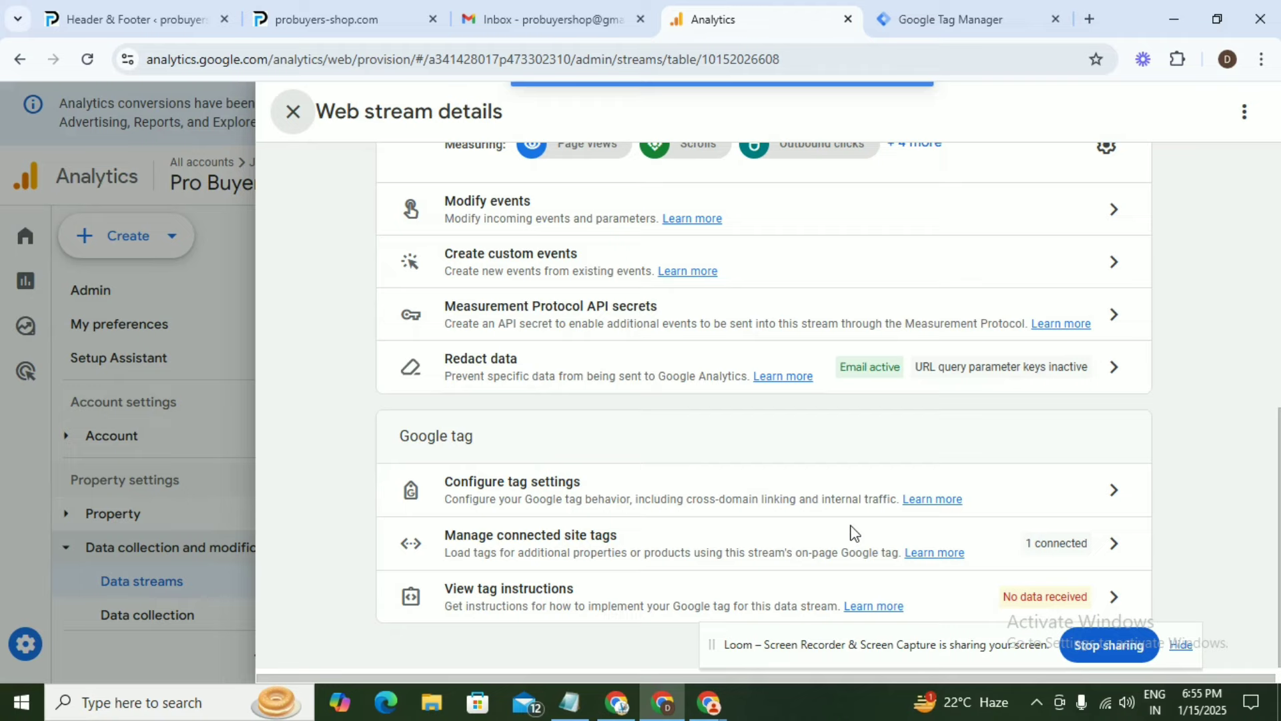
left_click_drag(768, 642, 2, 660)
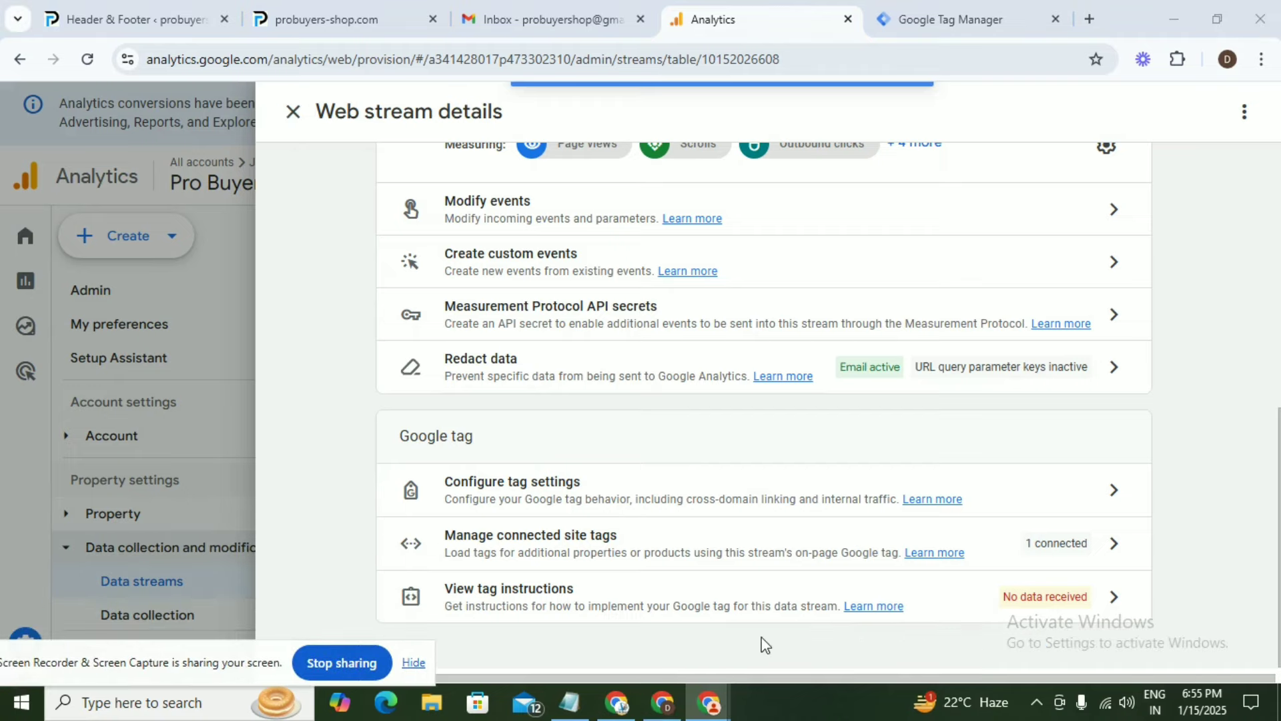
scroll(767, 601, "up", 10)
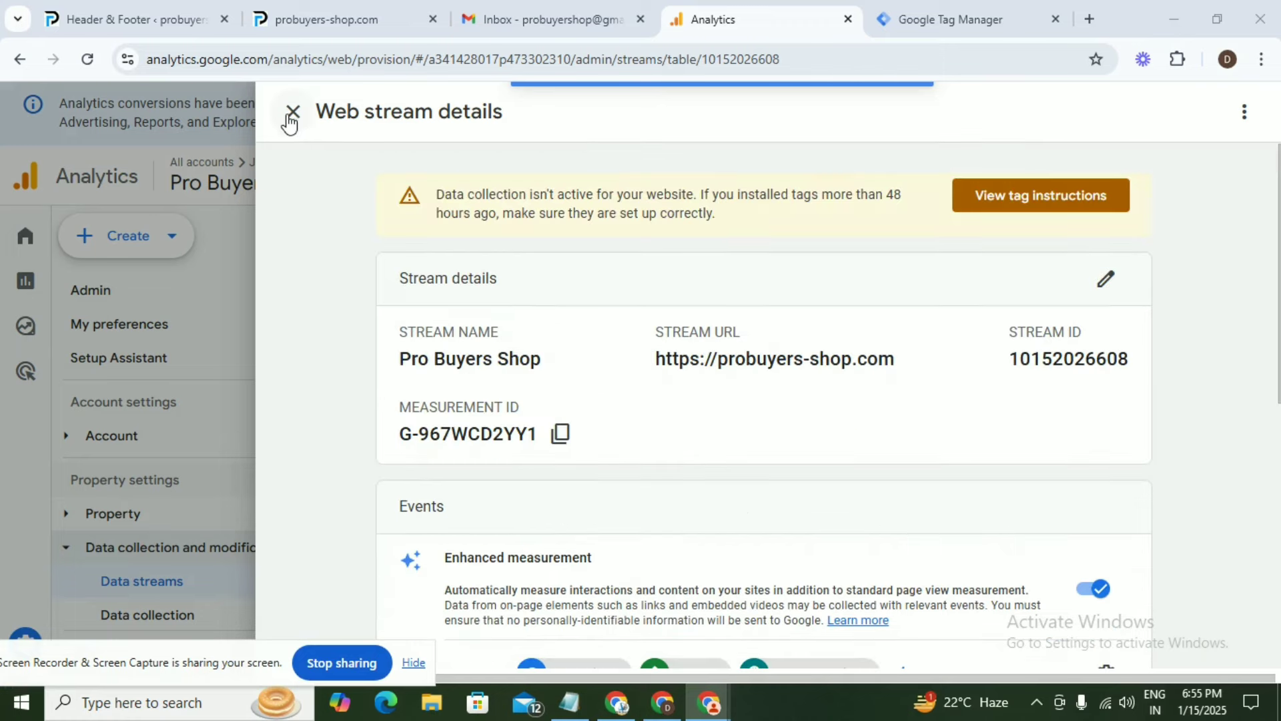
left_click(291, 117)
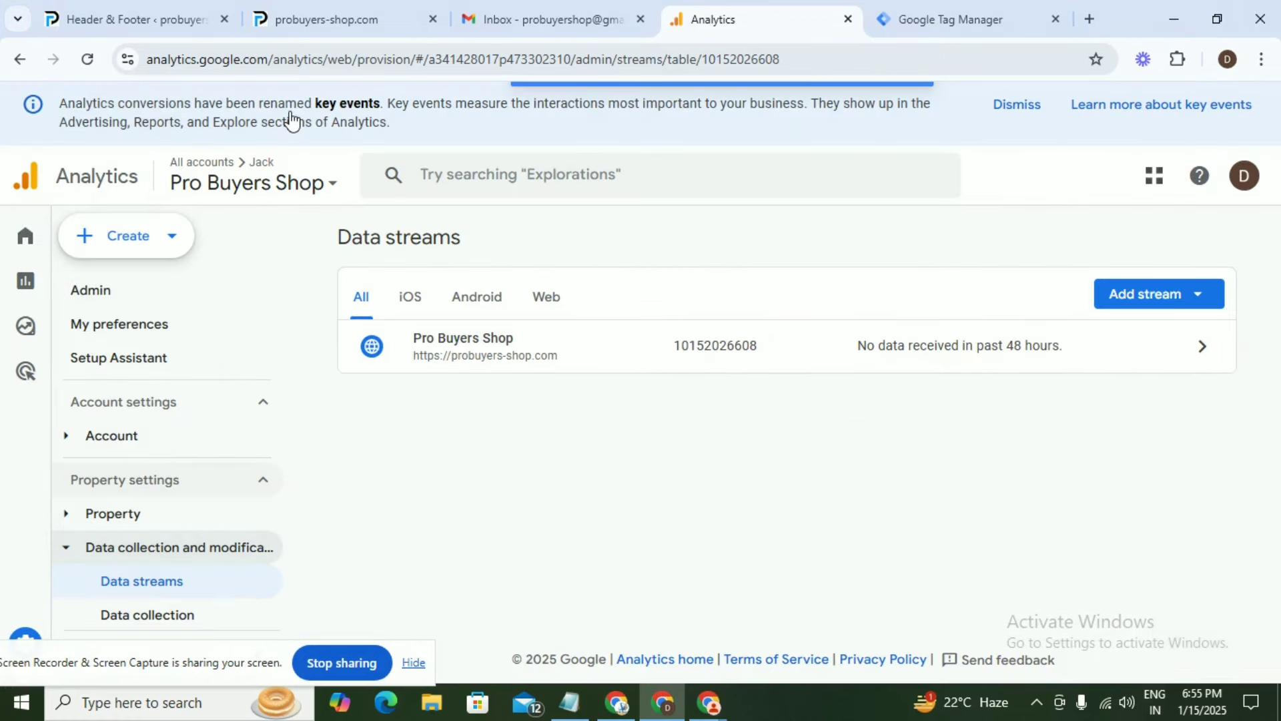
Turn on Google signals data collection in the property's data collection settings
scroll(170, 591, "down", 3)
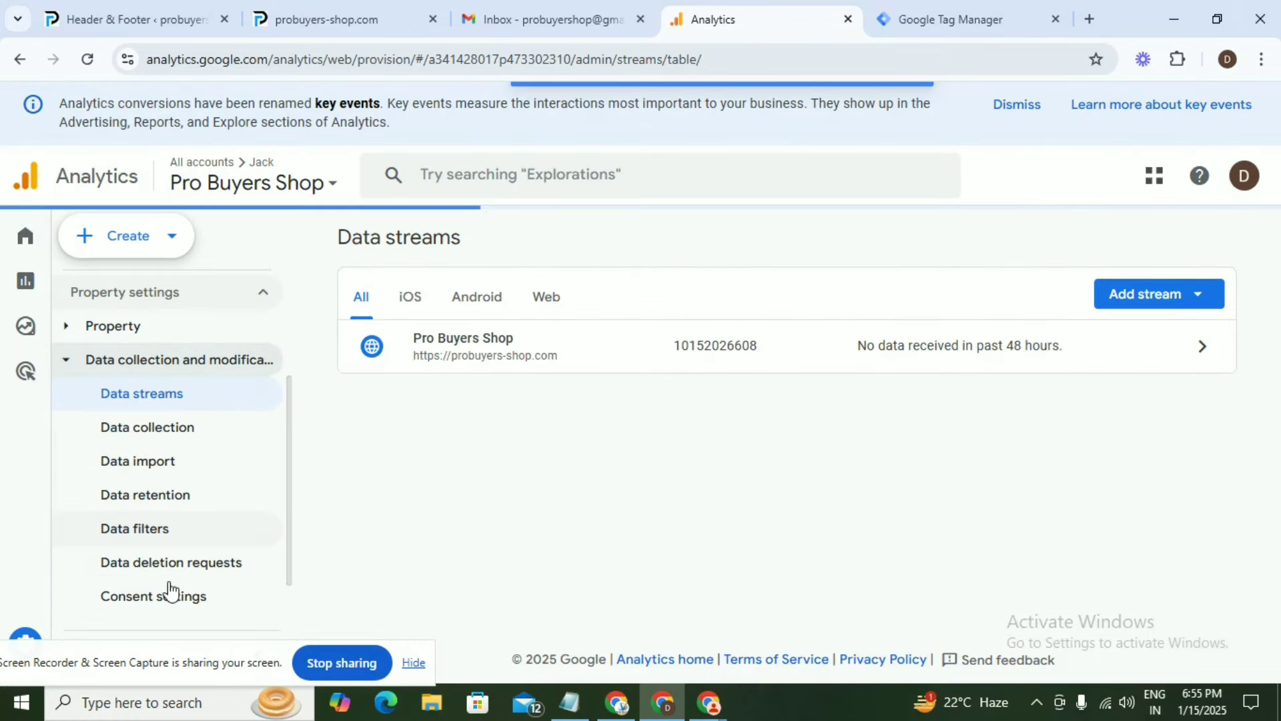
scroll(171, 574, "down", 1)
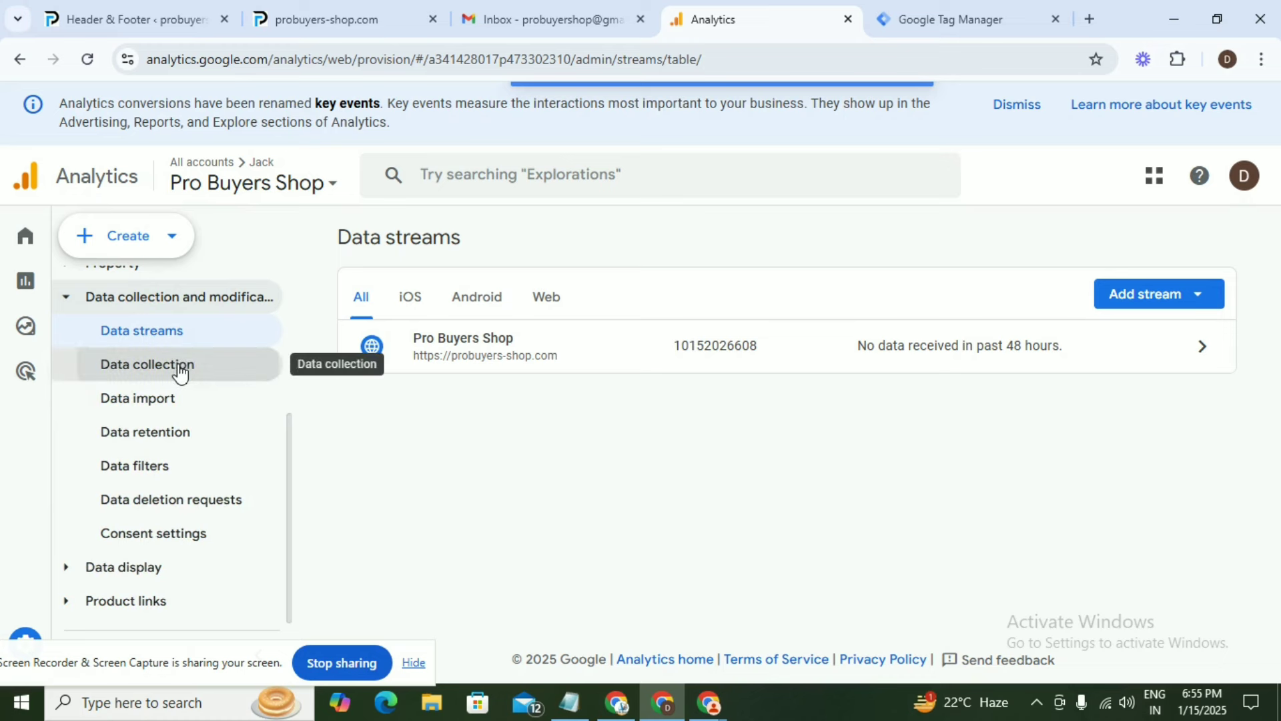
left_click(181, 375)
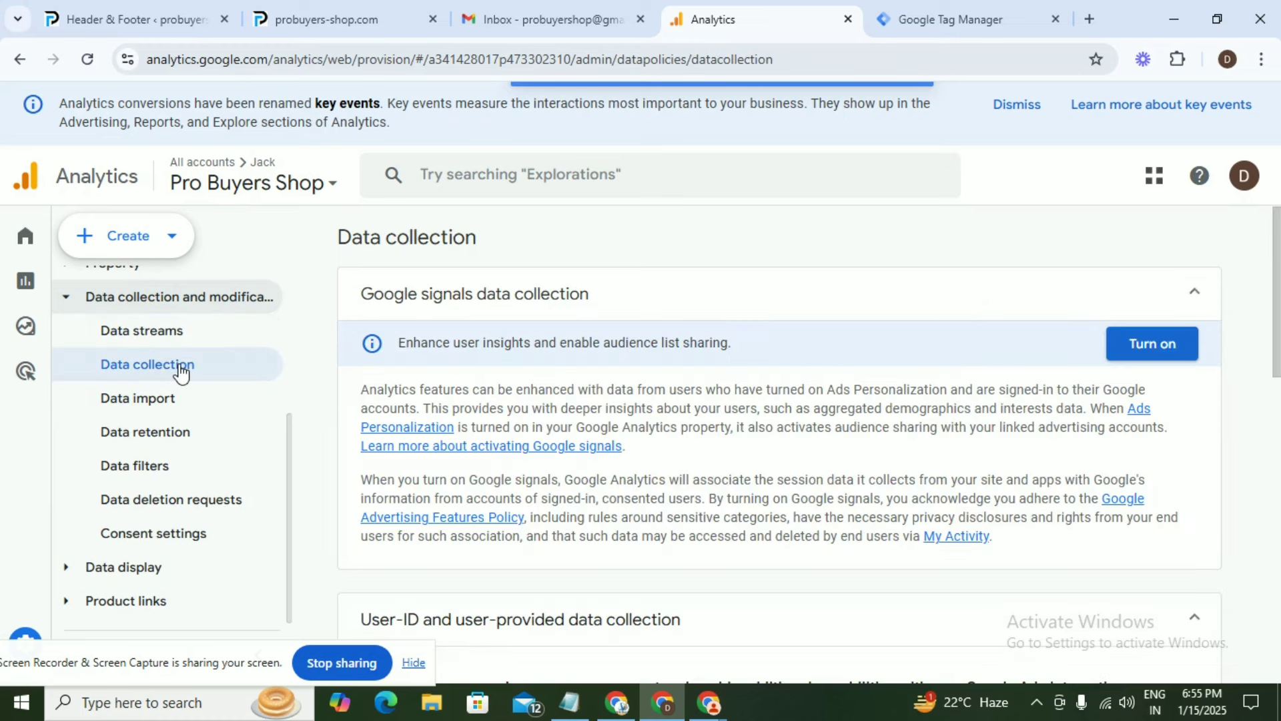
scroll(612, 342, "down", 1)
scroll(612, 341, "up", 1)
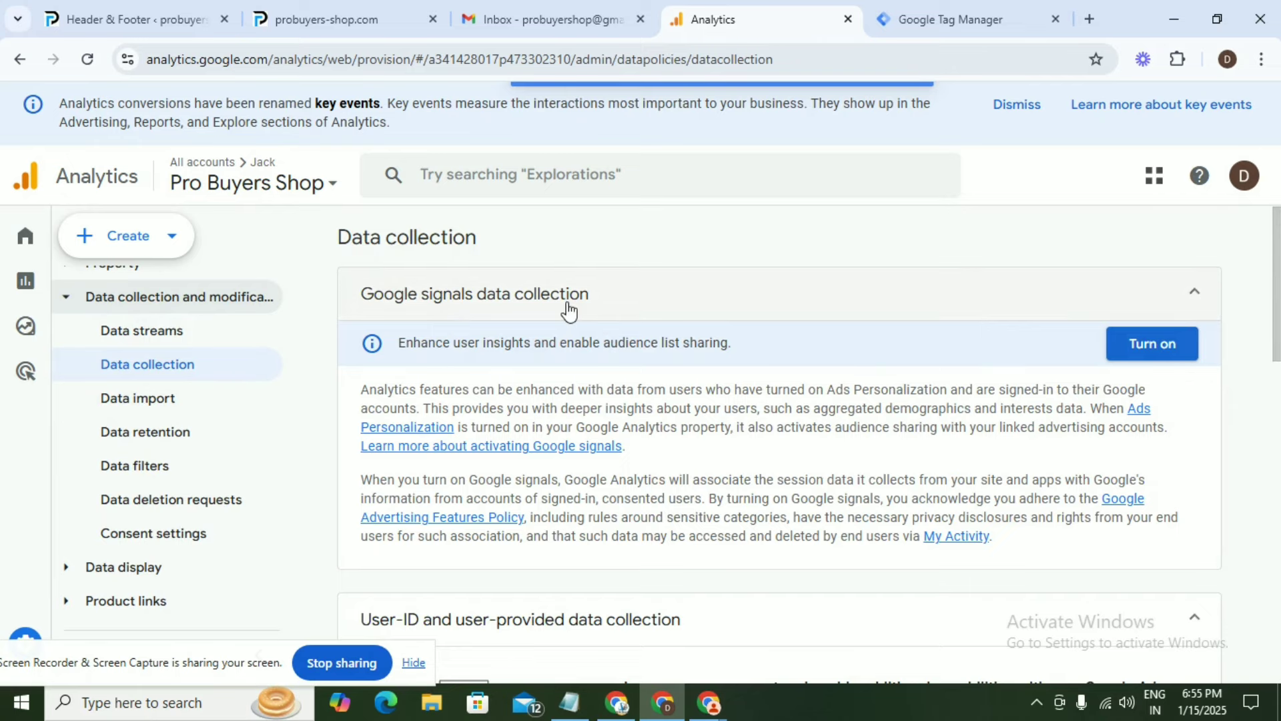
left_click(1150, 354)
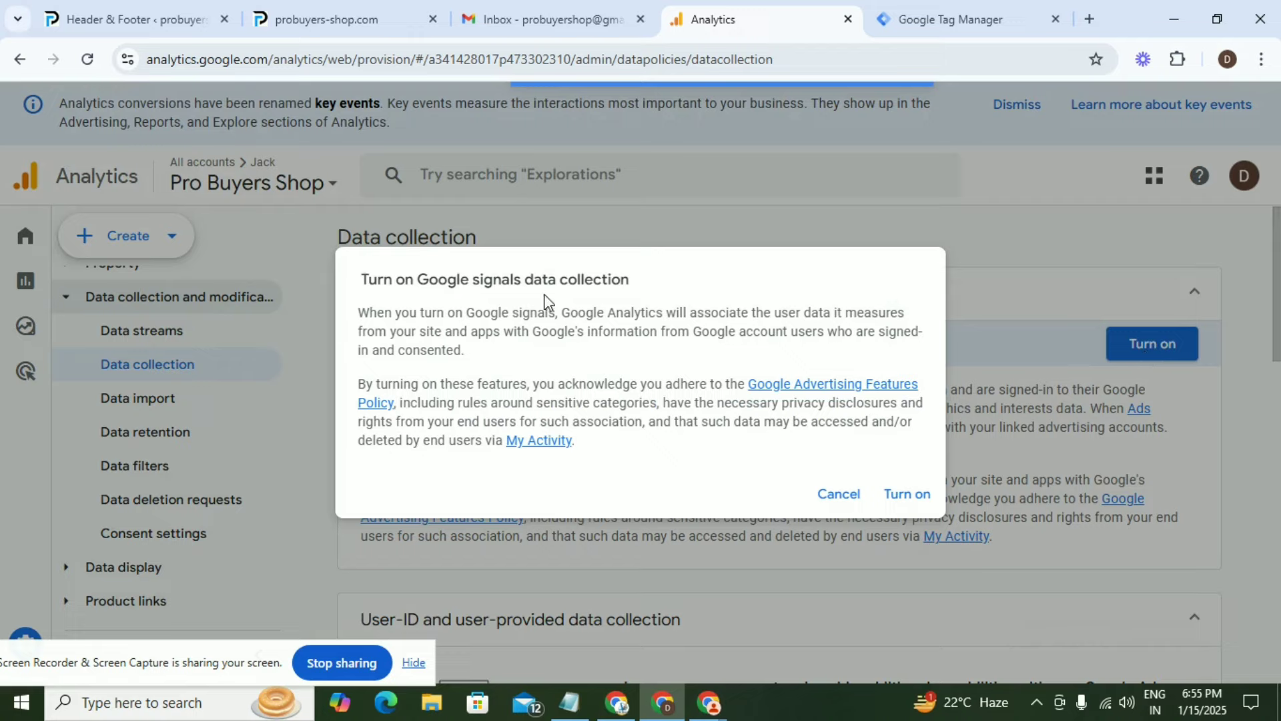
left_click(907, 495)
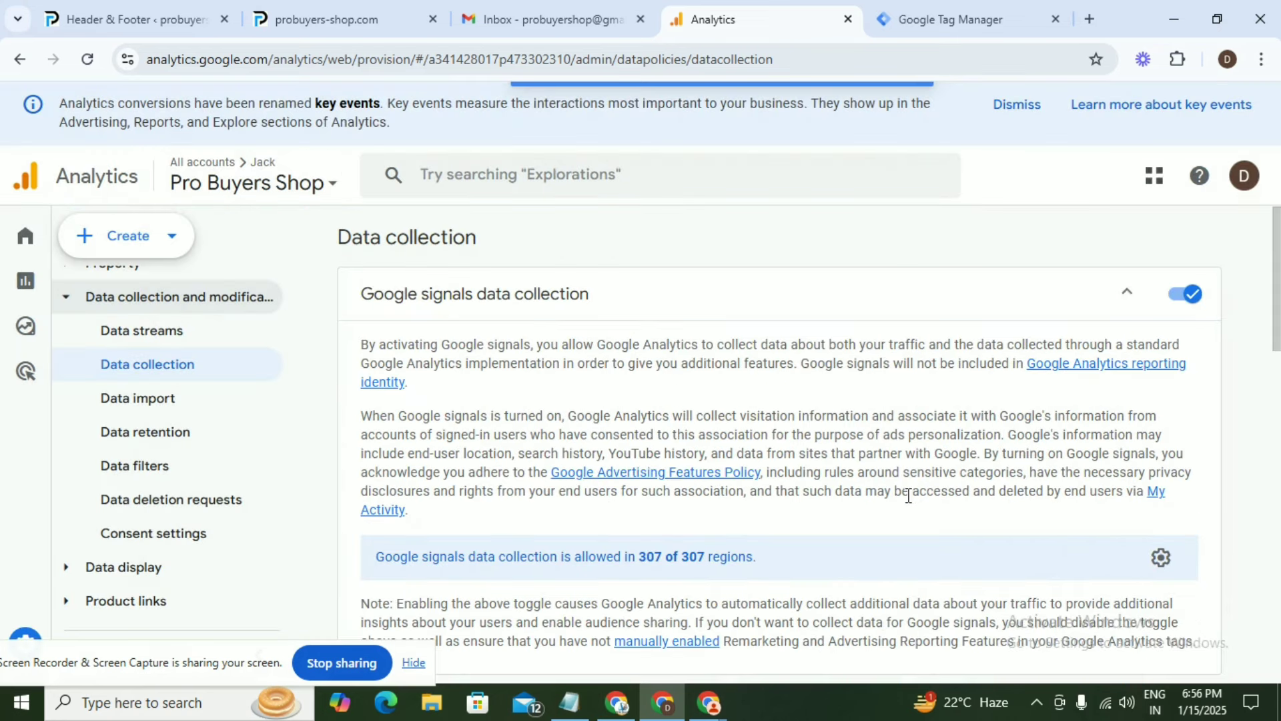
Review the remaining data collection settings, from user-ID collection to the user data collection acknowledgement
scroll(884, 437, "down", 3)
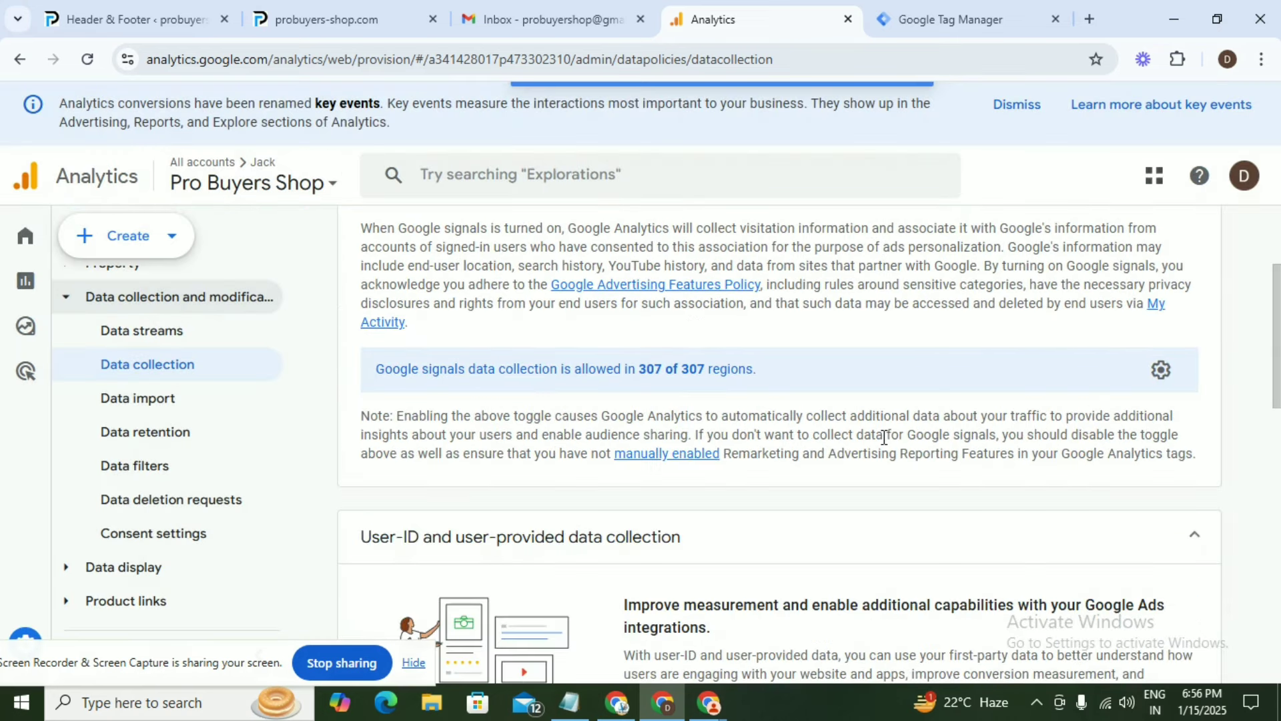
scroll(884, 437, "down", 4)
scroll(884, 443, "down", 1)
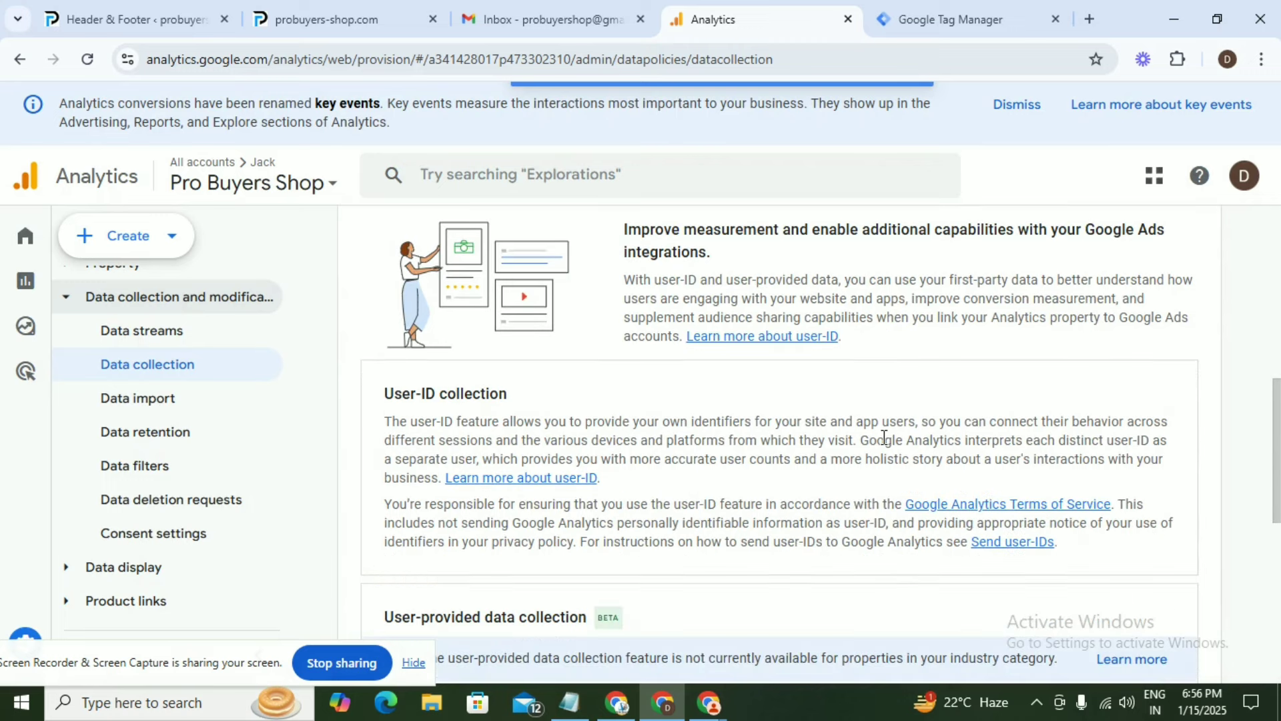
scroll(884, 437, "down", 5)
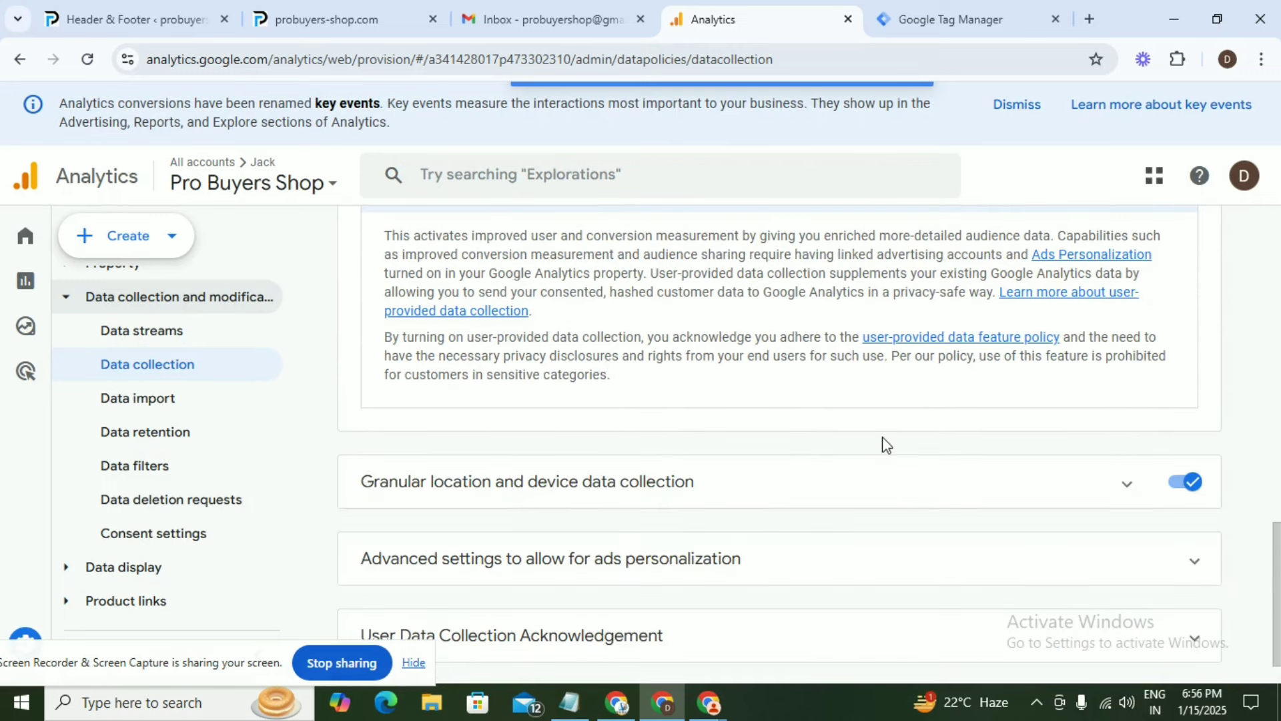
scroll(885, 445, "down", 1)
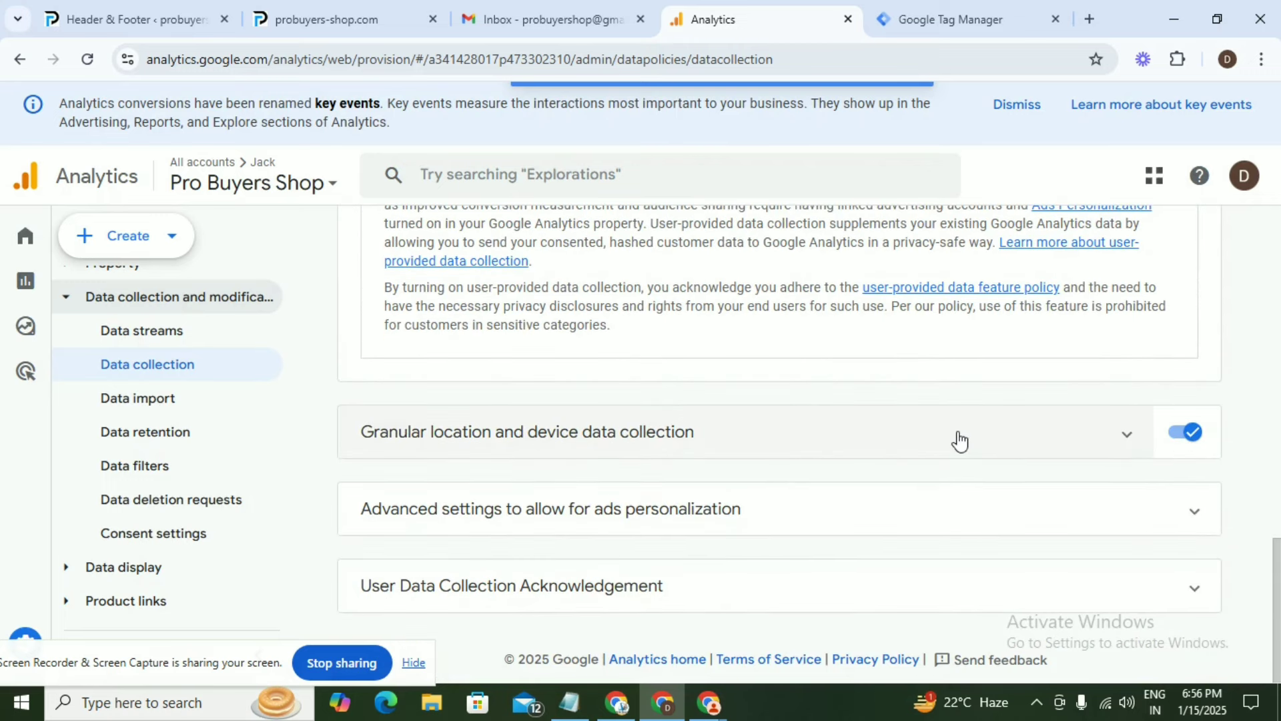
Expand the advanced ads personalization settings for review and accept the User Data Collection Acknowledgement
left_click(1195, 528)
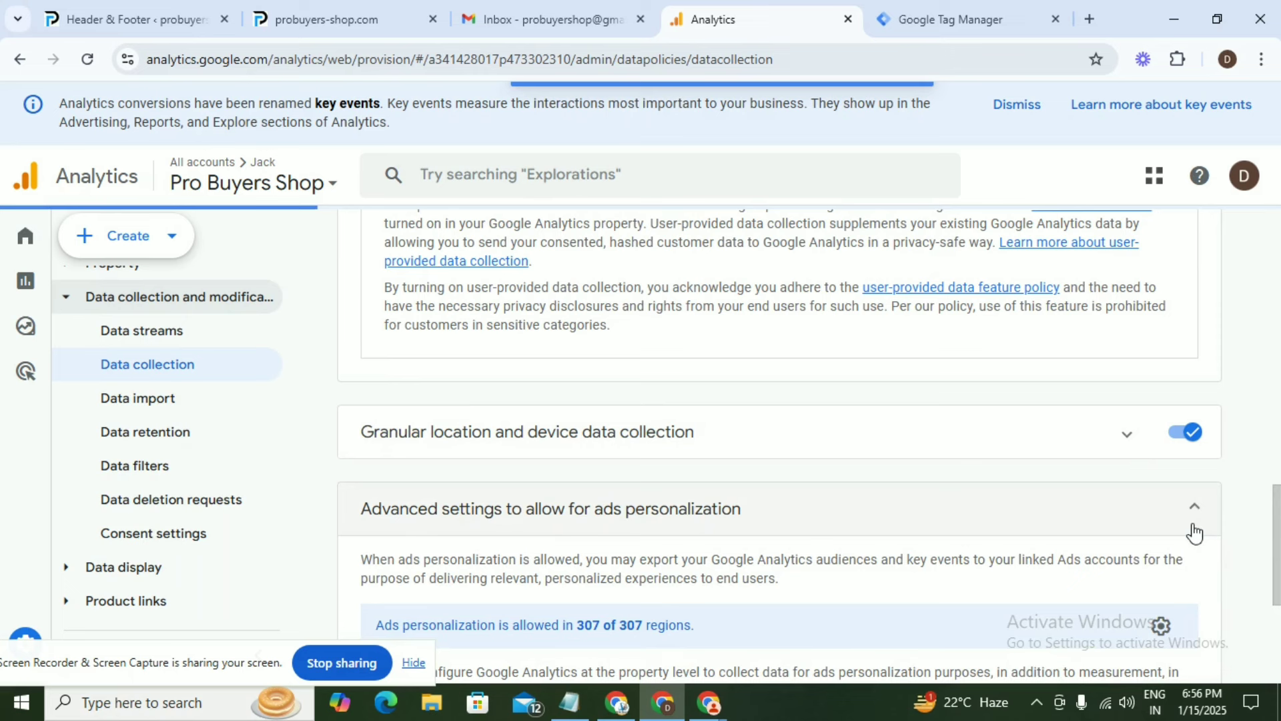
scroll(1094, 532, "down", 5)
scroll(997, 534, "down", 1)
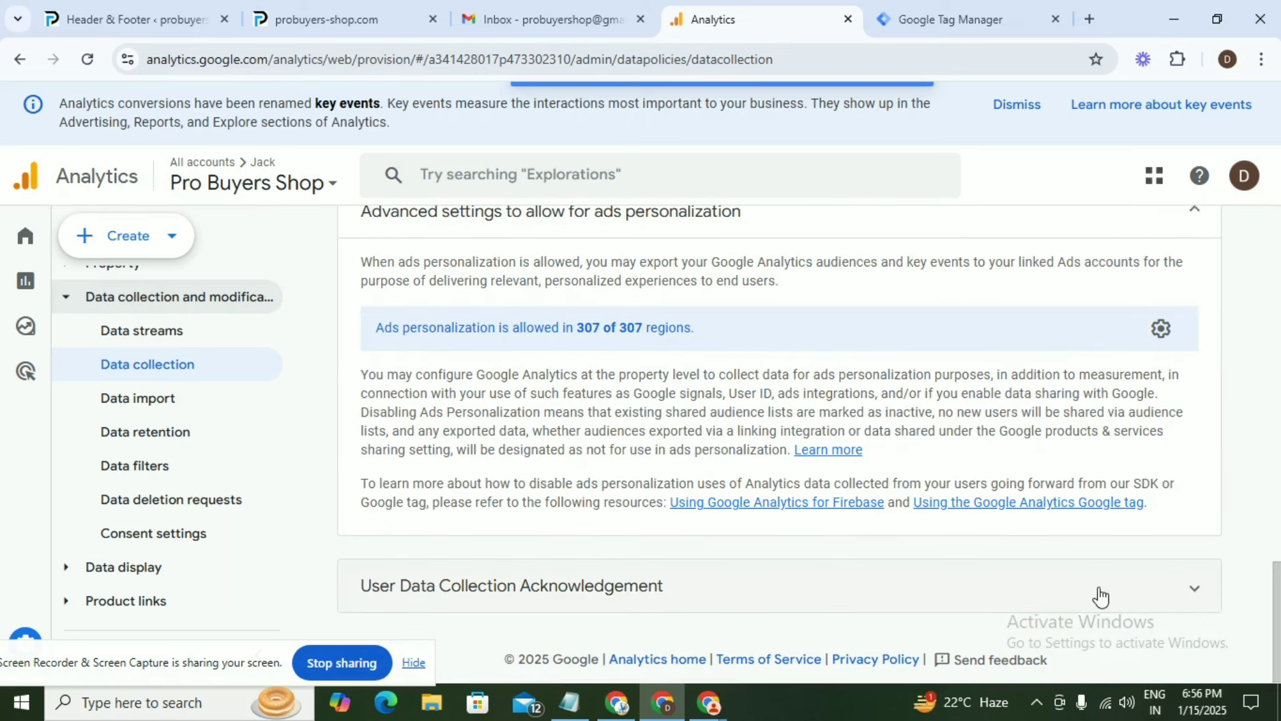
left_click(1189, 594)
scroll(999, 578, "down", 2)
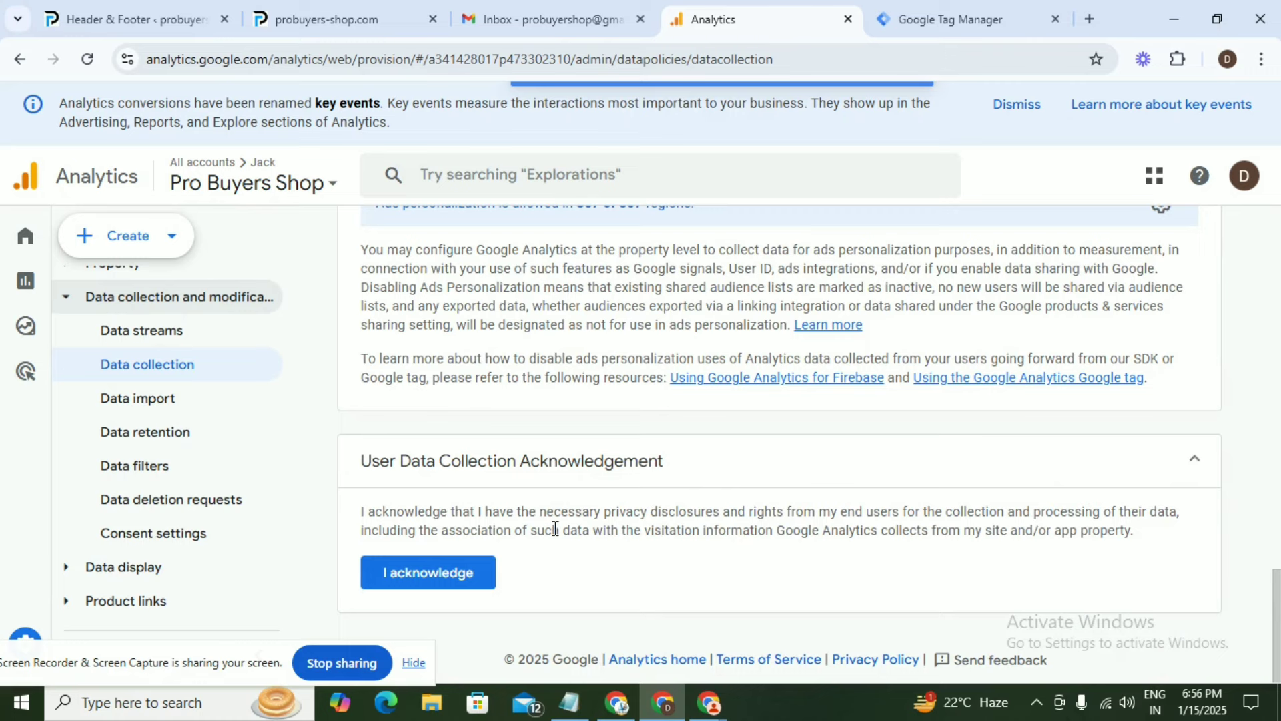
left_click(450, 584)
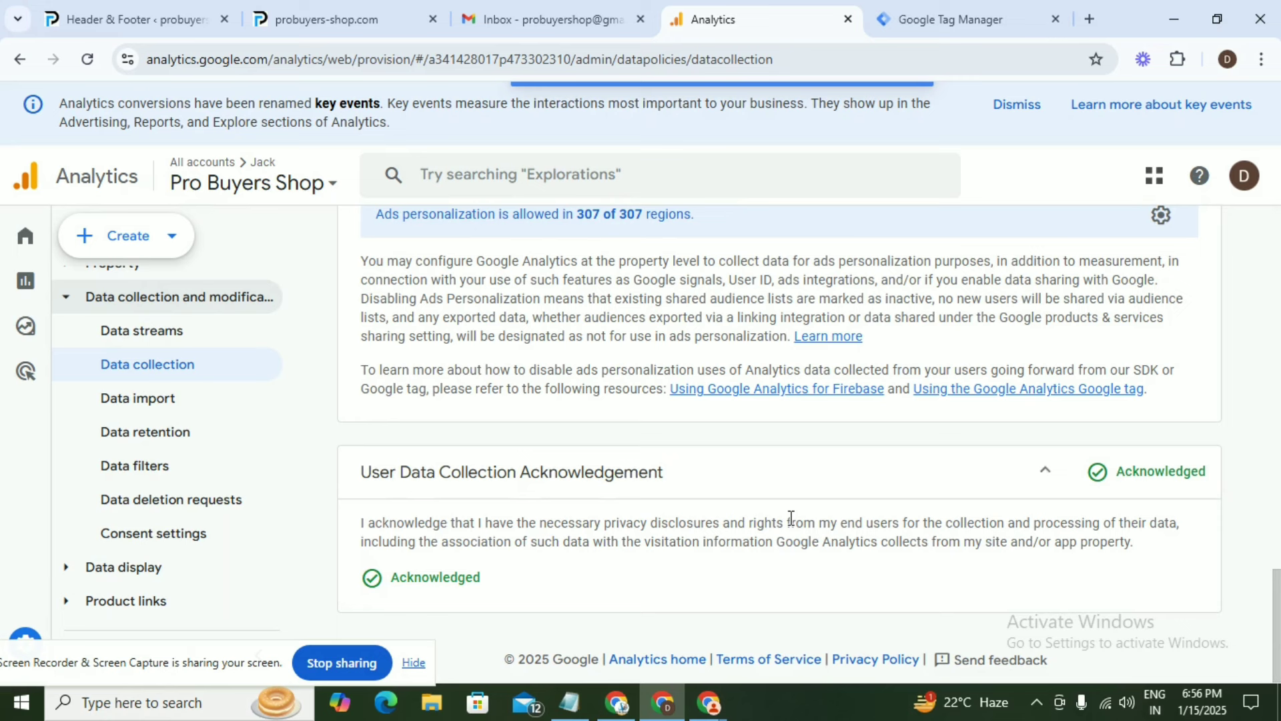
Look over the data collection settings once more and open the property's consent settings
scroll(793, 525, "up", 15)
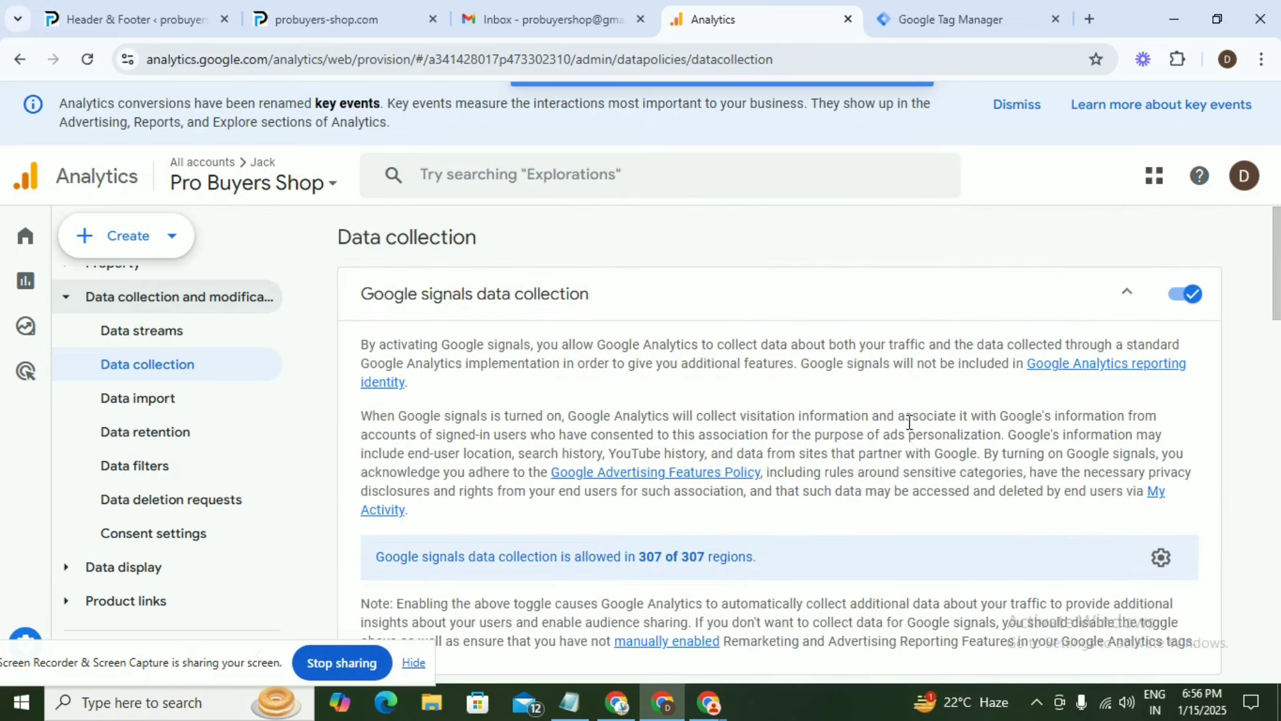
scroll(909, 421, "down", 8)
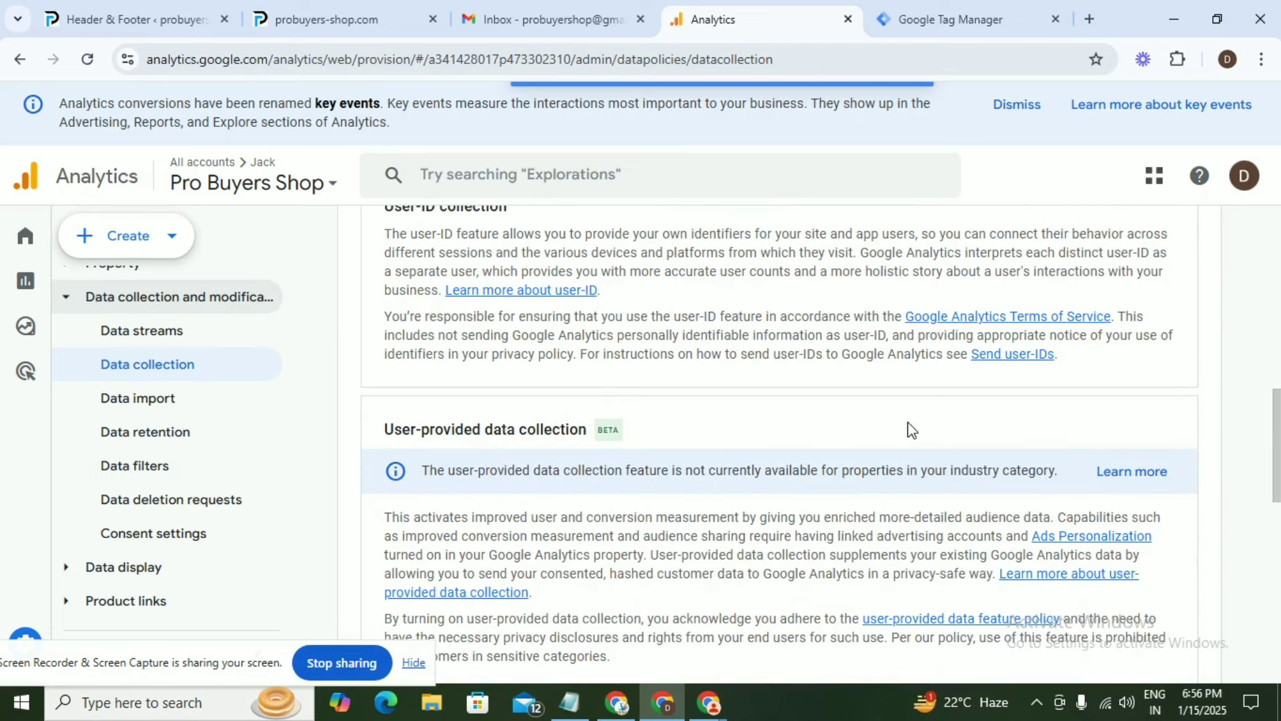
scroll(911, 429, "down", 5)
scroll(909, 422, "down", 4)
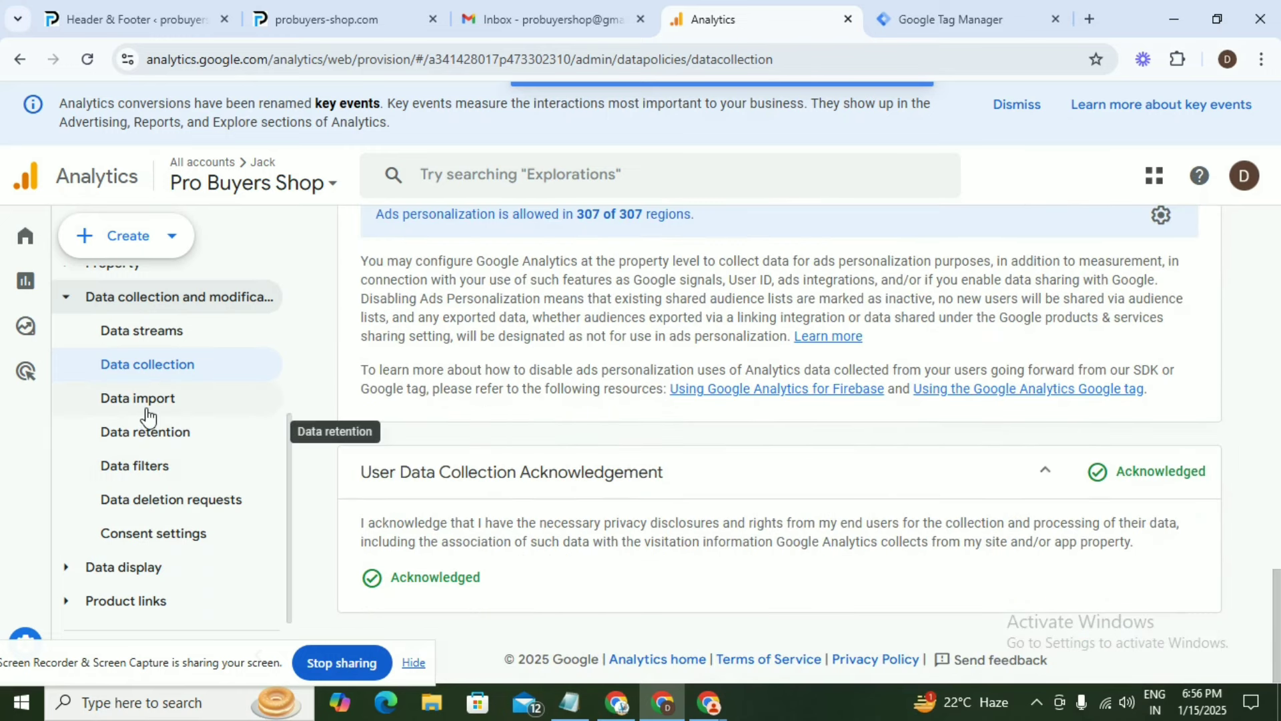
left_click(162, 534)
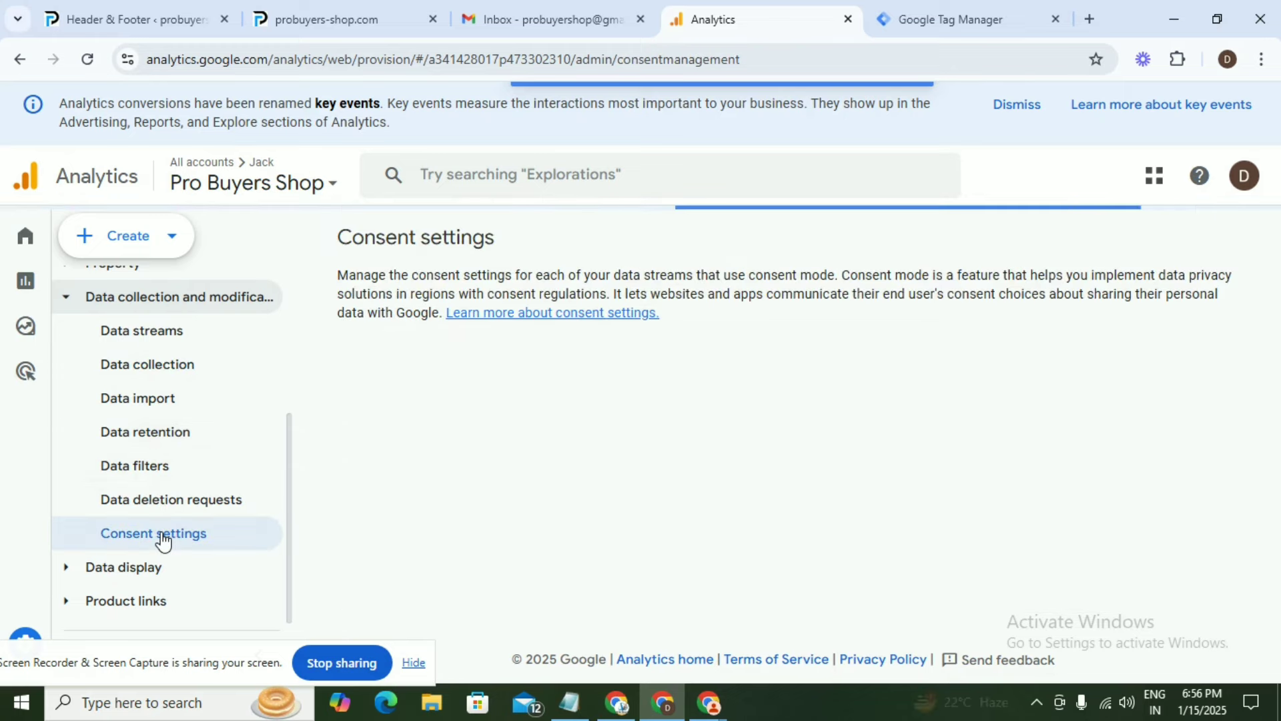